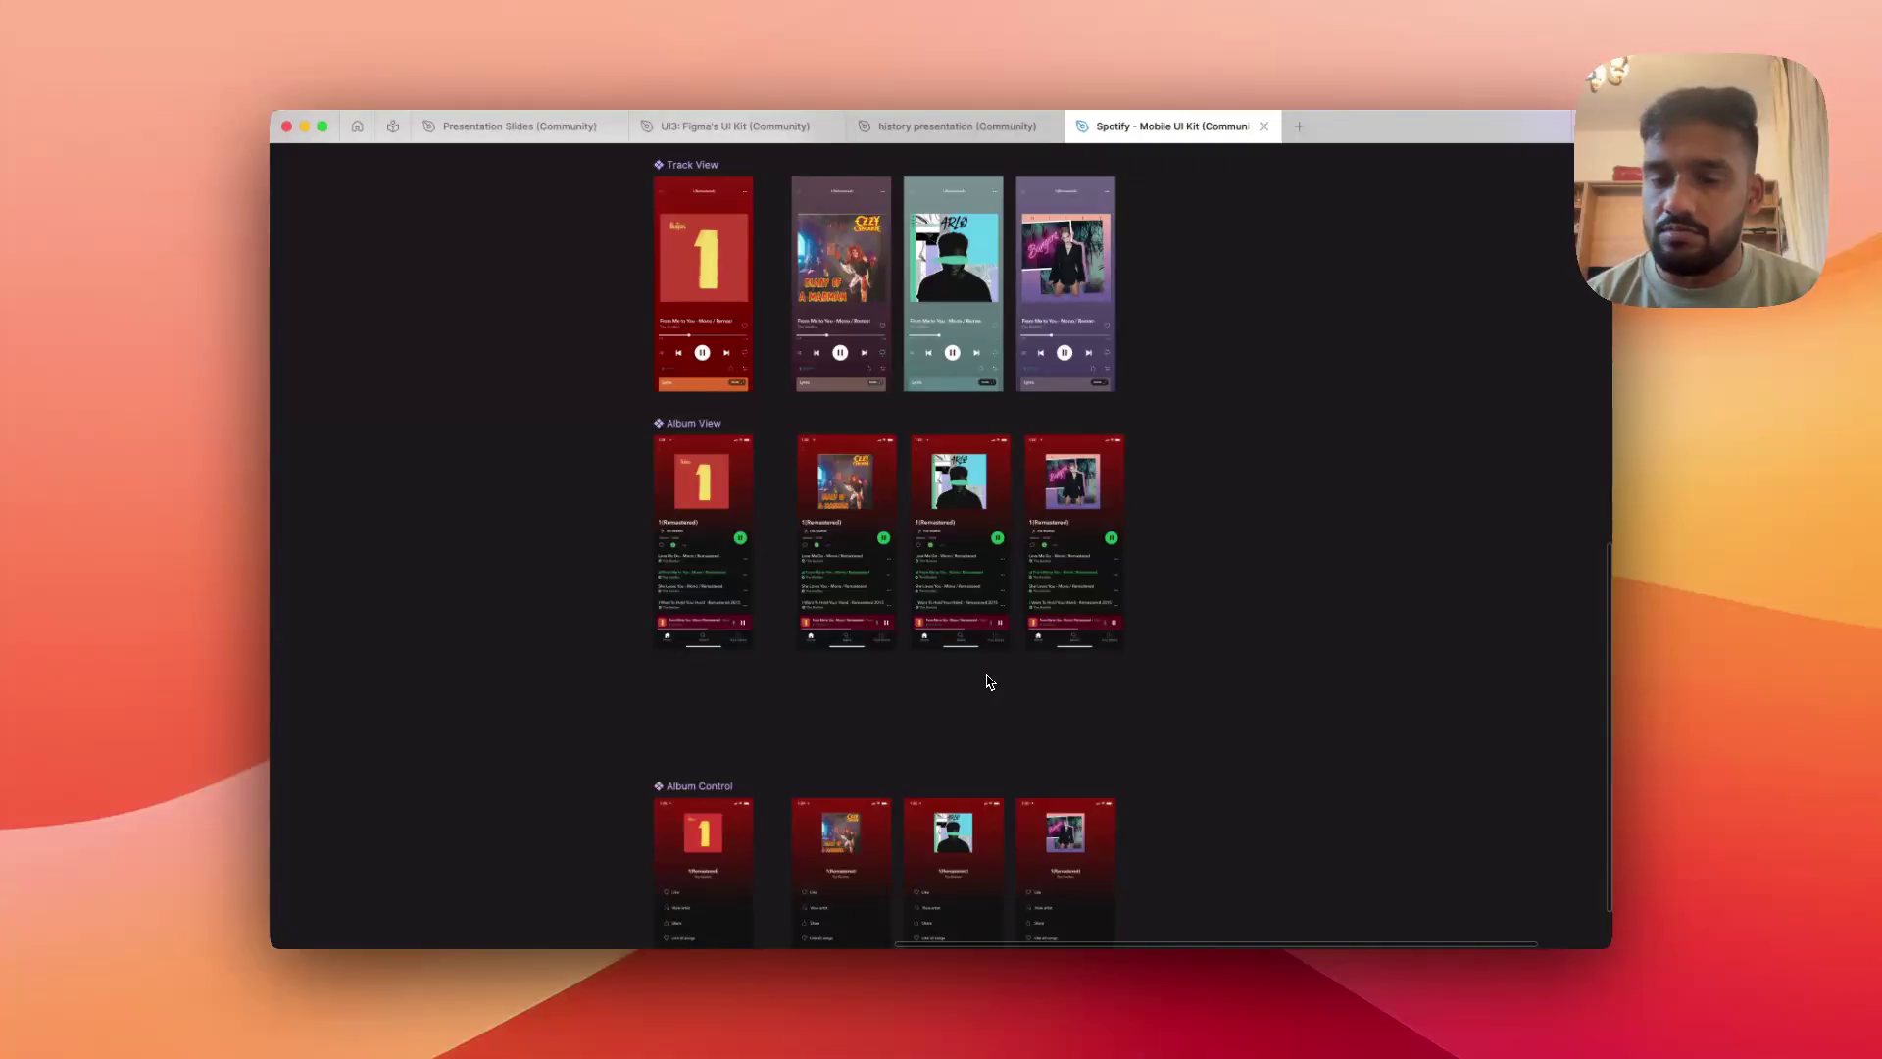
# Examine the Track View and Album View components, comparing the Album View main component with its instances that use other album covers
pyautogui.scroll(5, 878, 361)
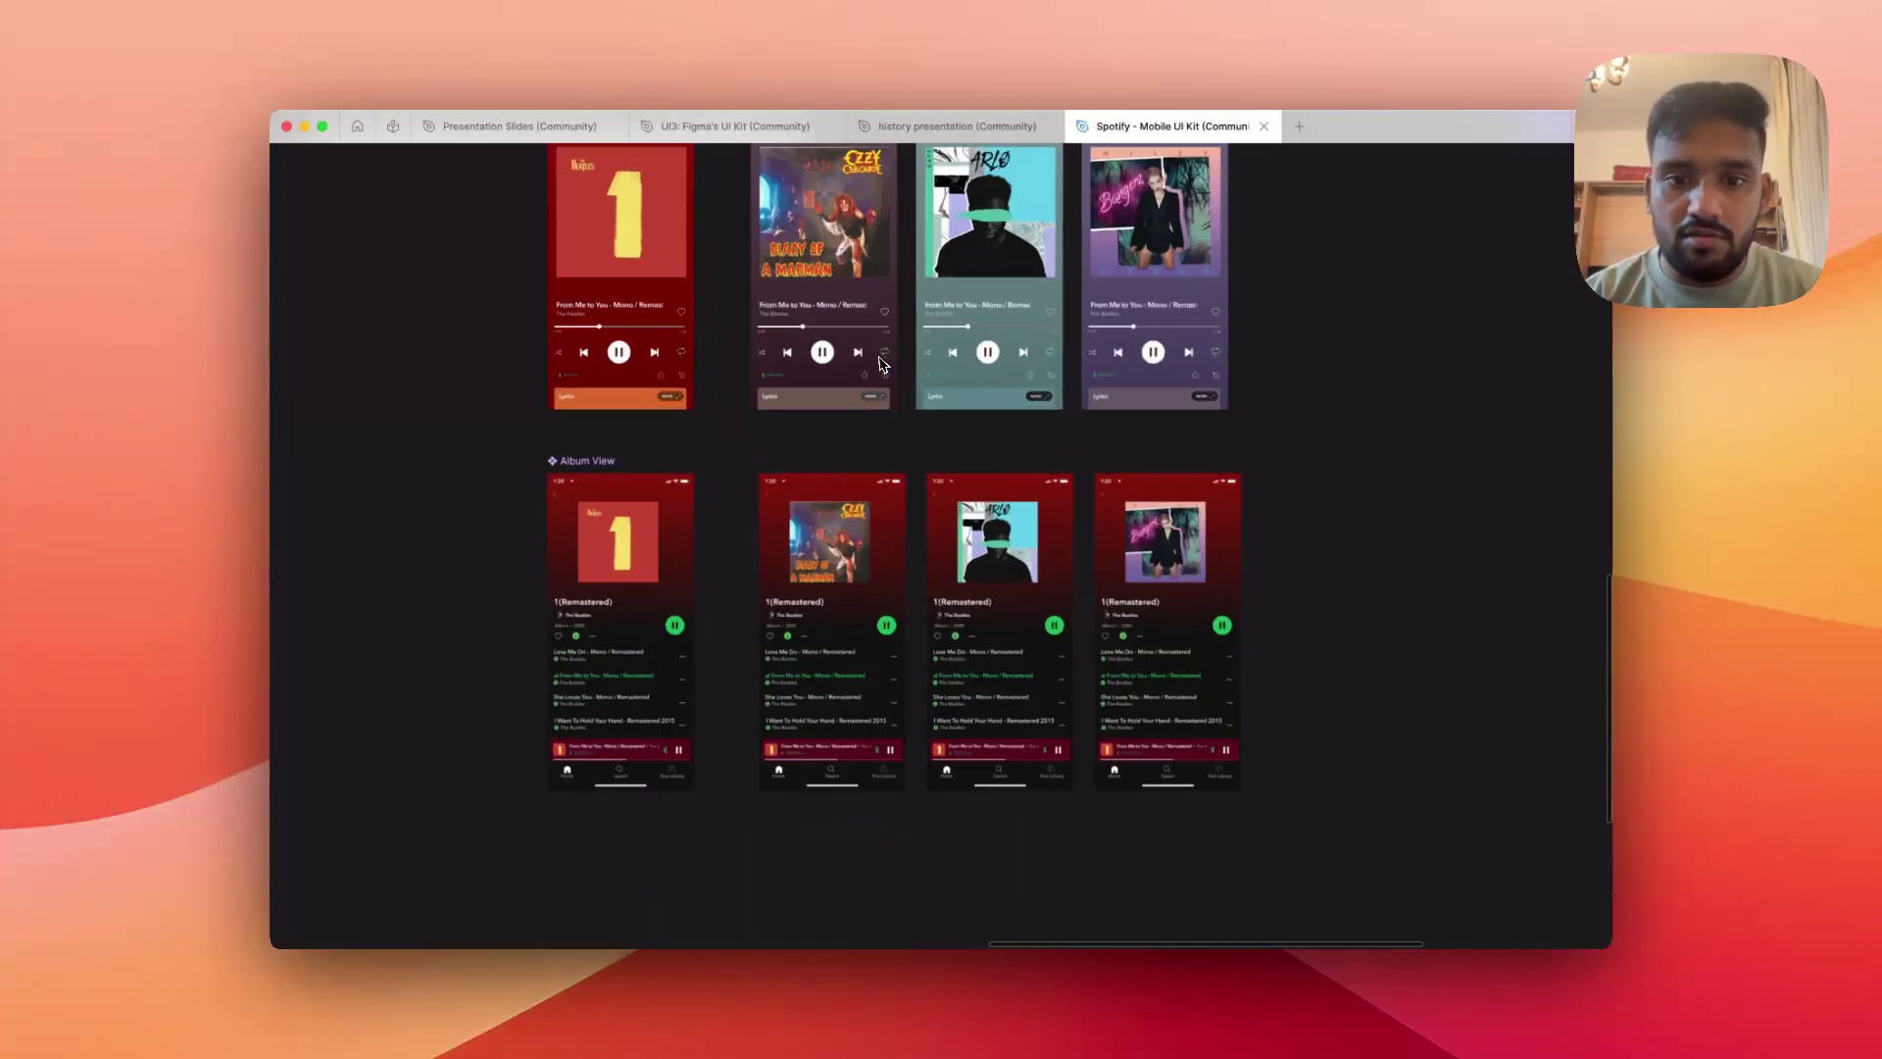
pyautogui.scroll(2, 879, 355)
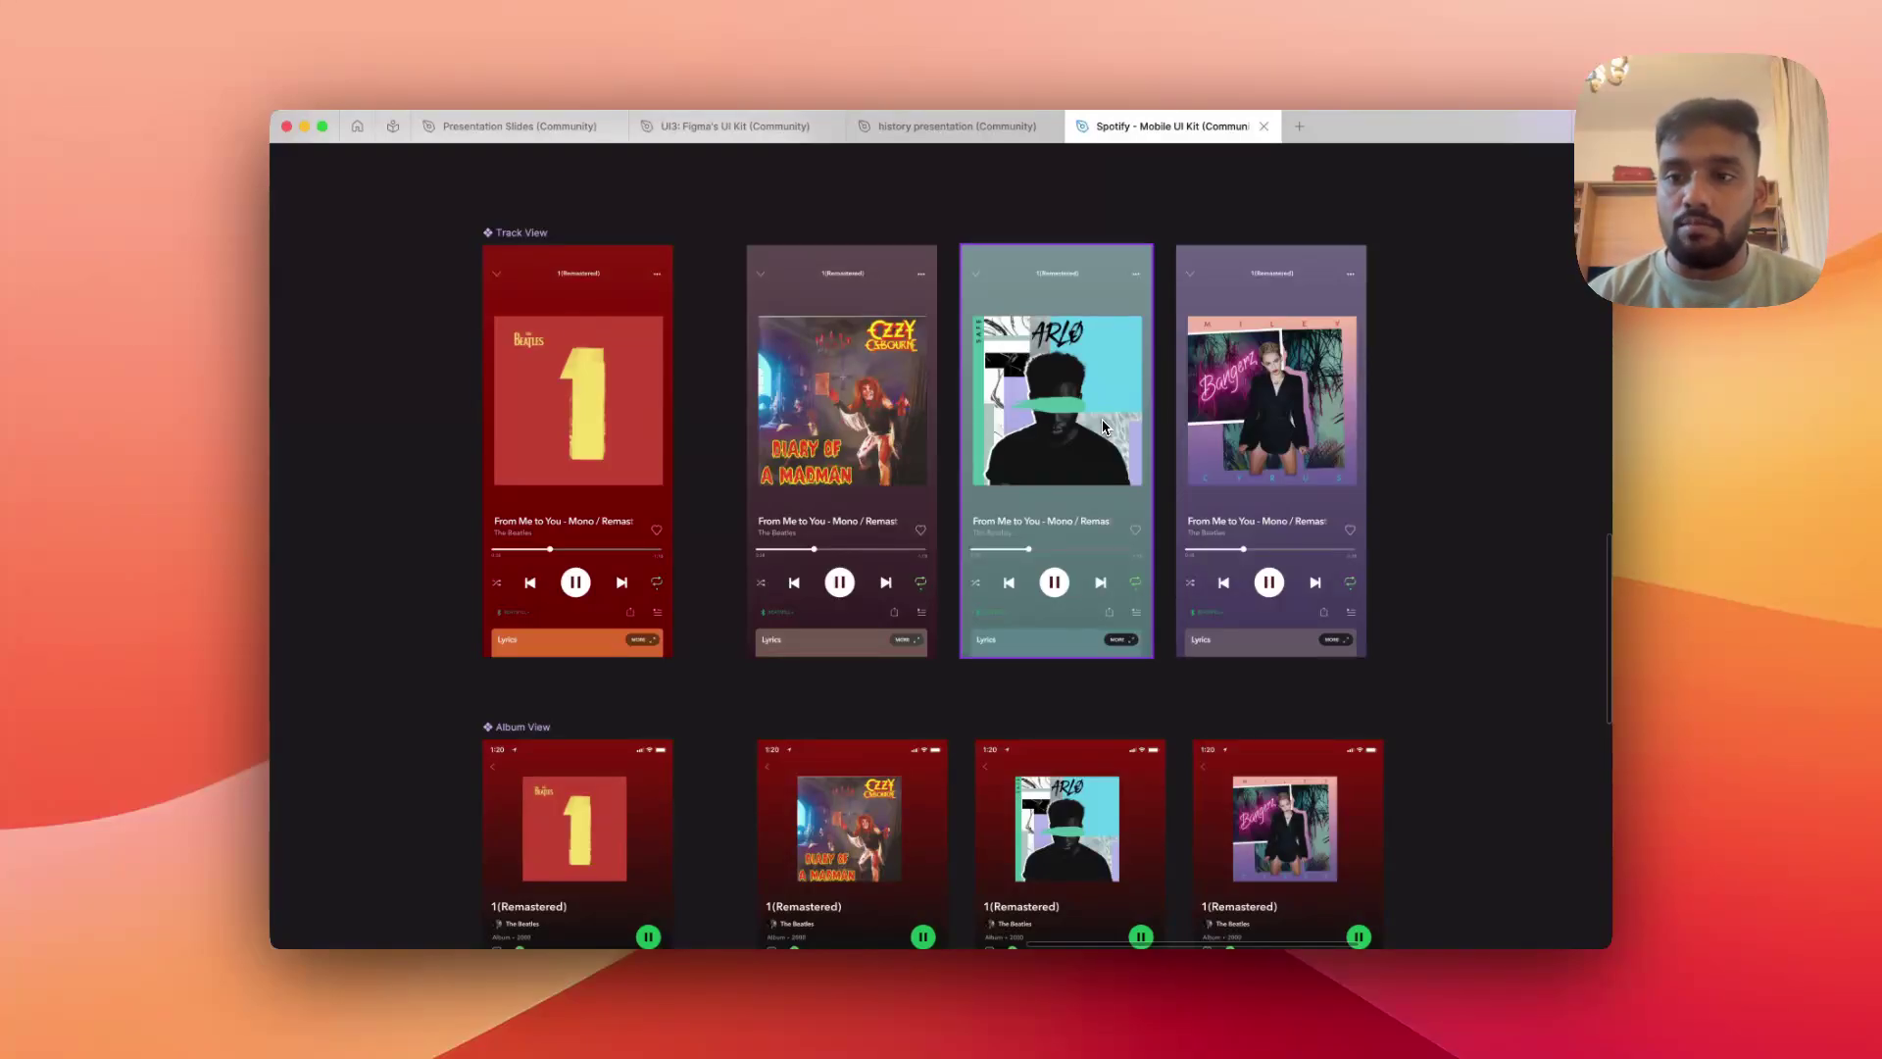
pyautogui.scroll(-3, 1105, 427)
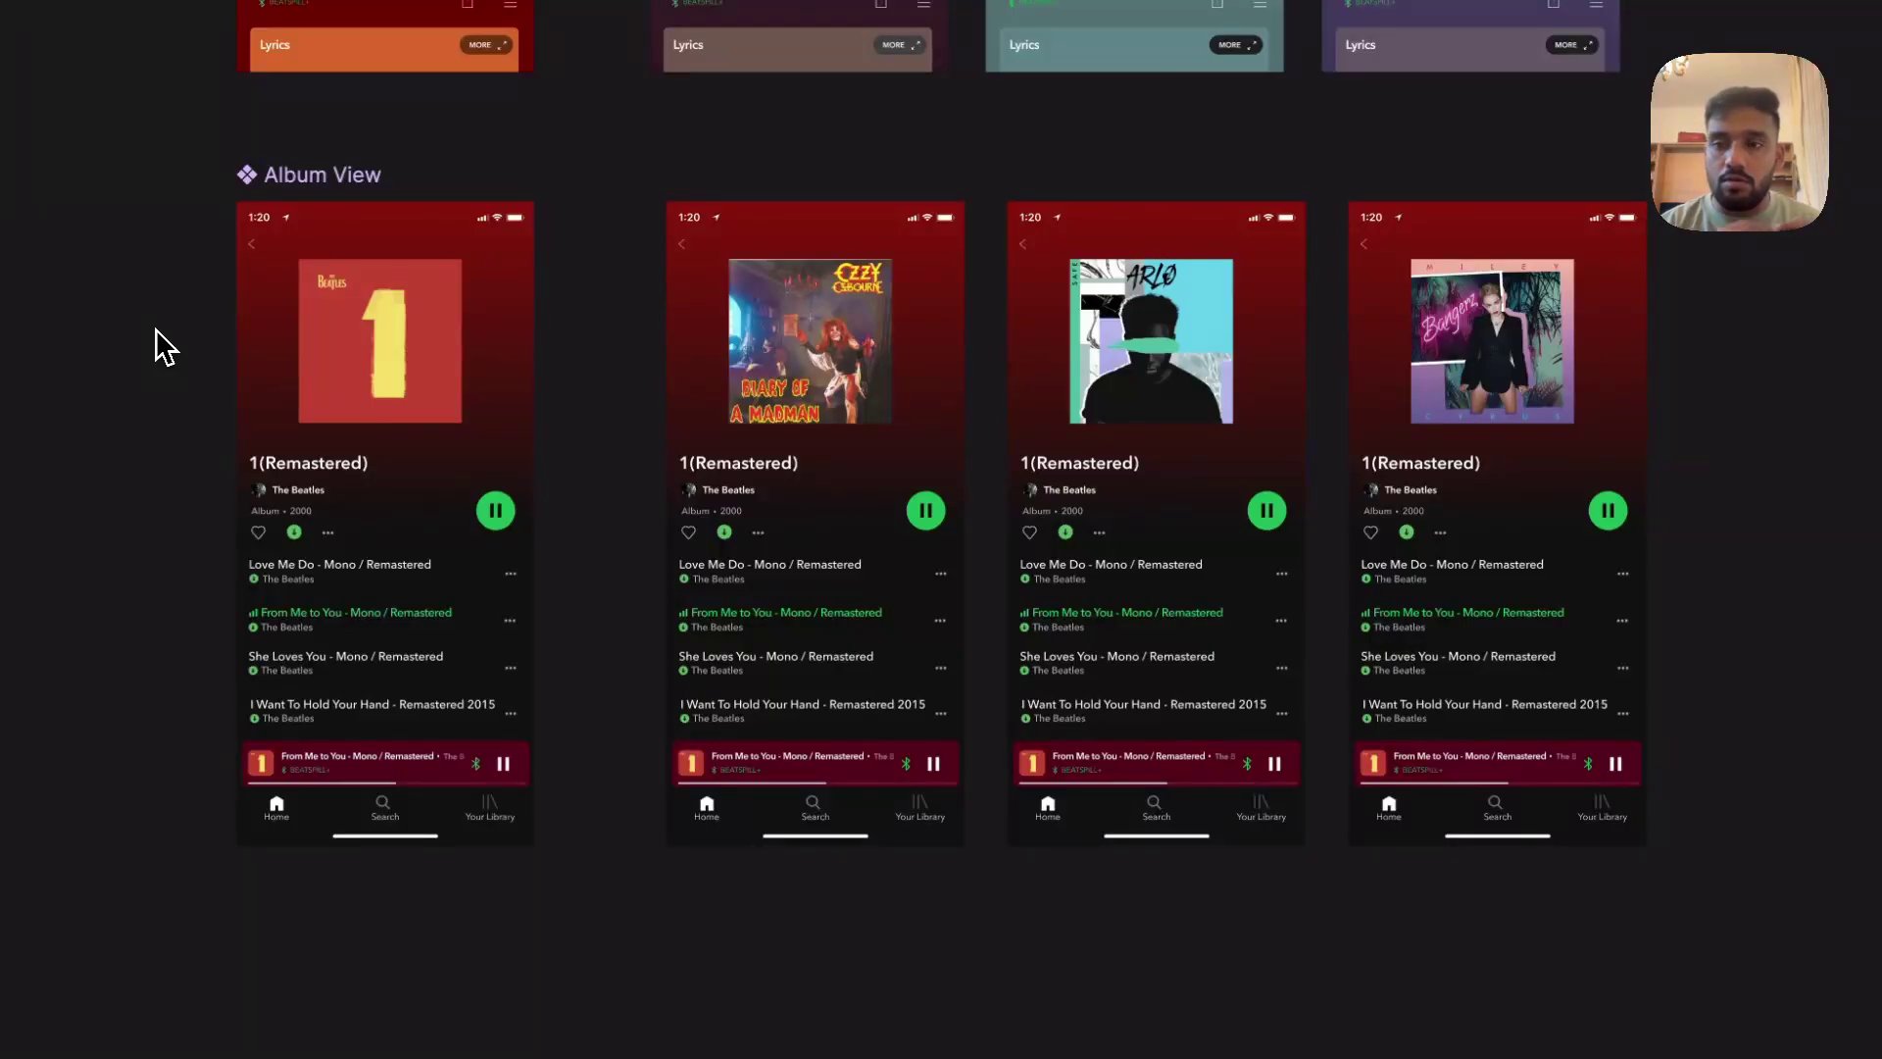
pyautogui.click(327, 244)
pyautogui.click(765, 353)
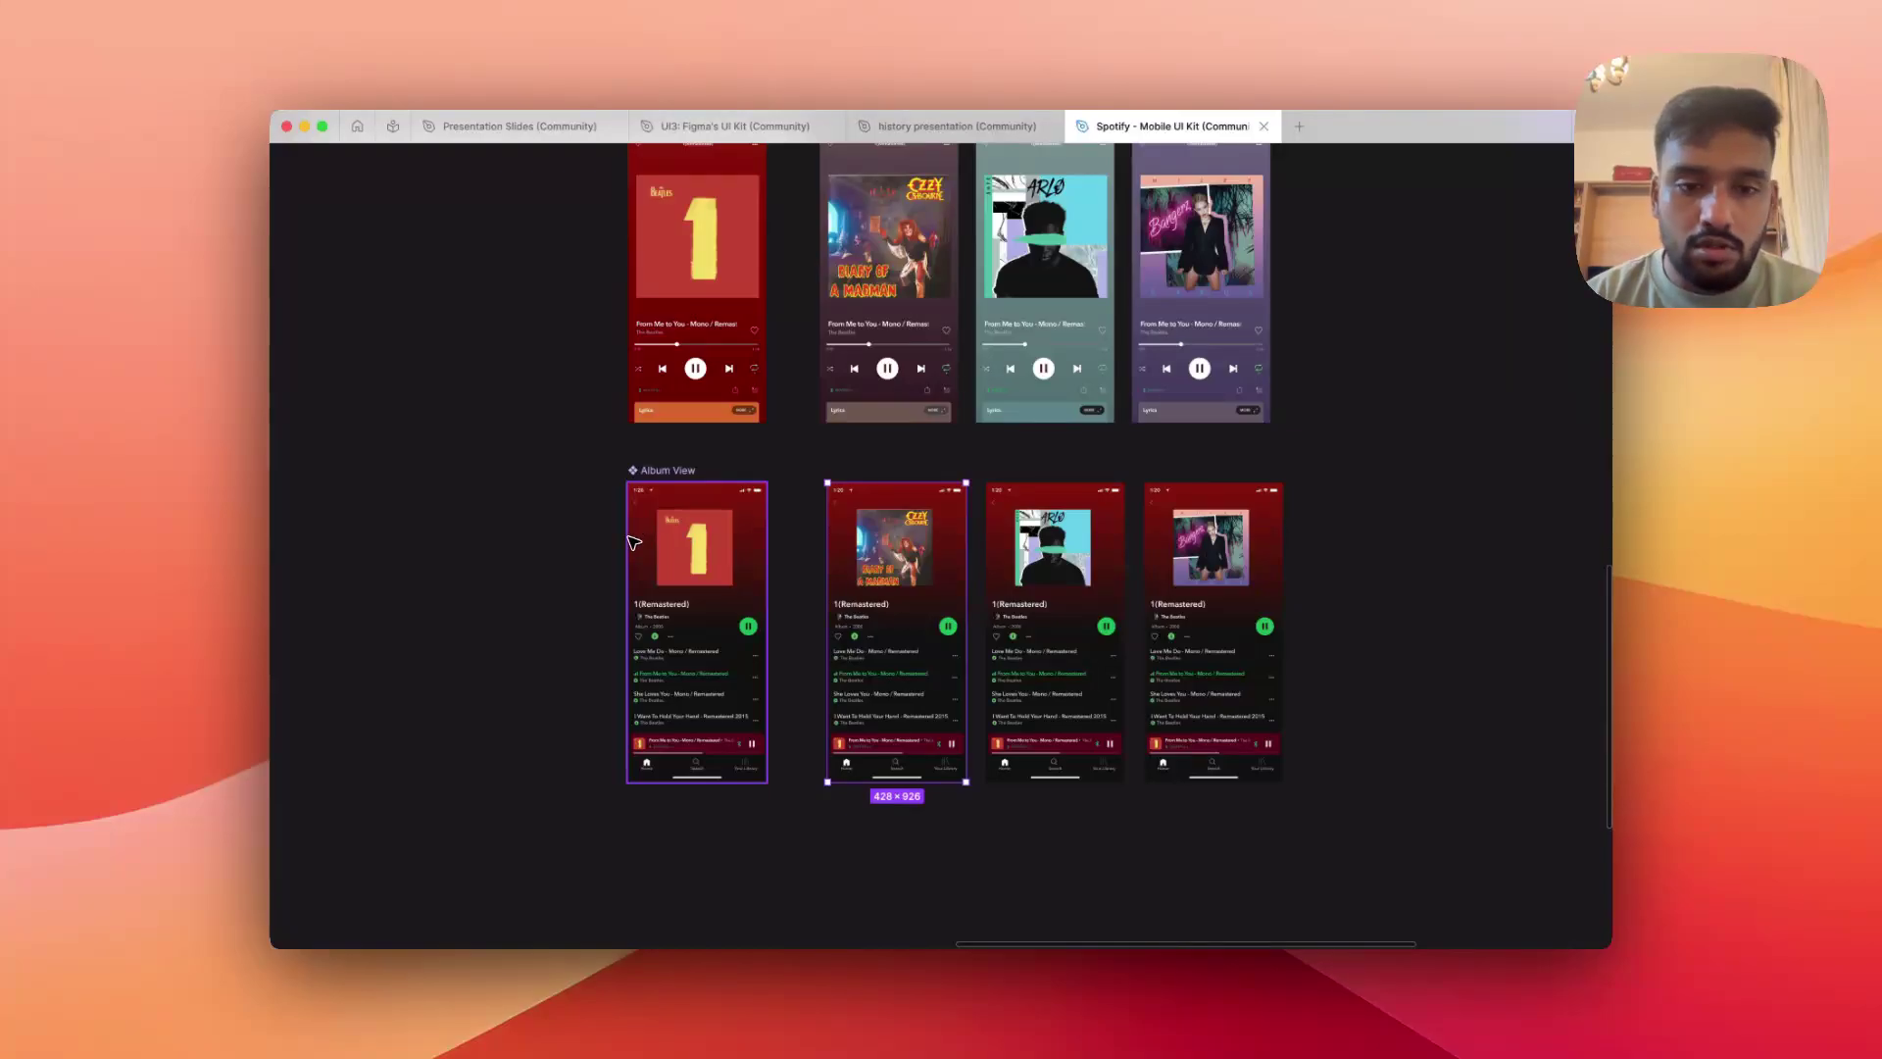
pyautogui.click(556, 573)
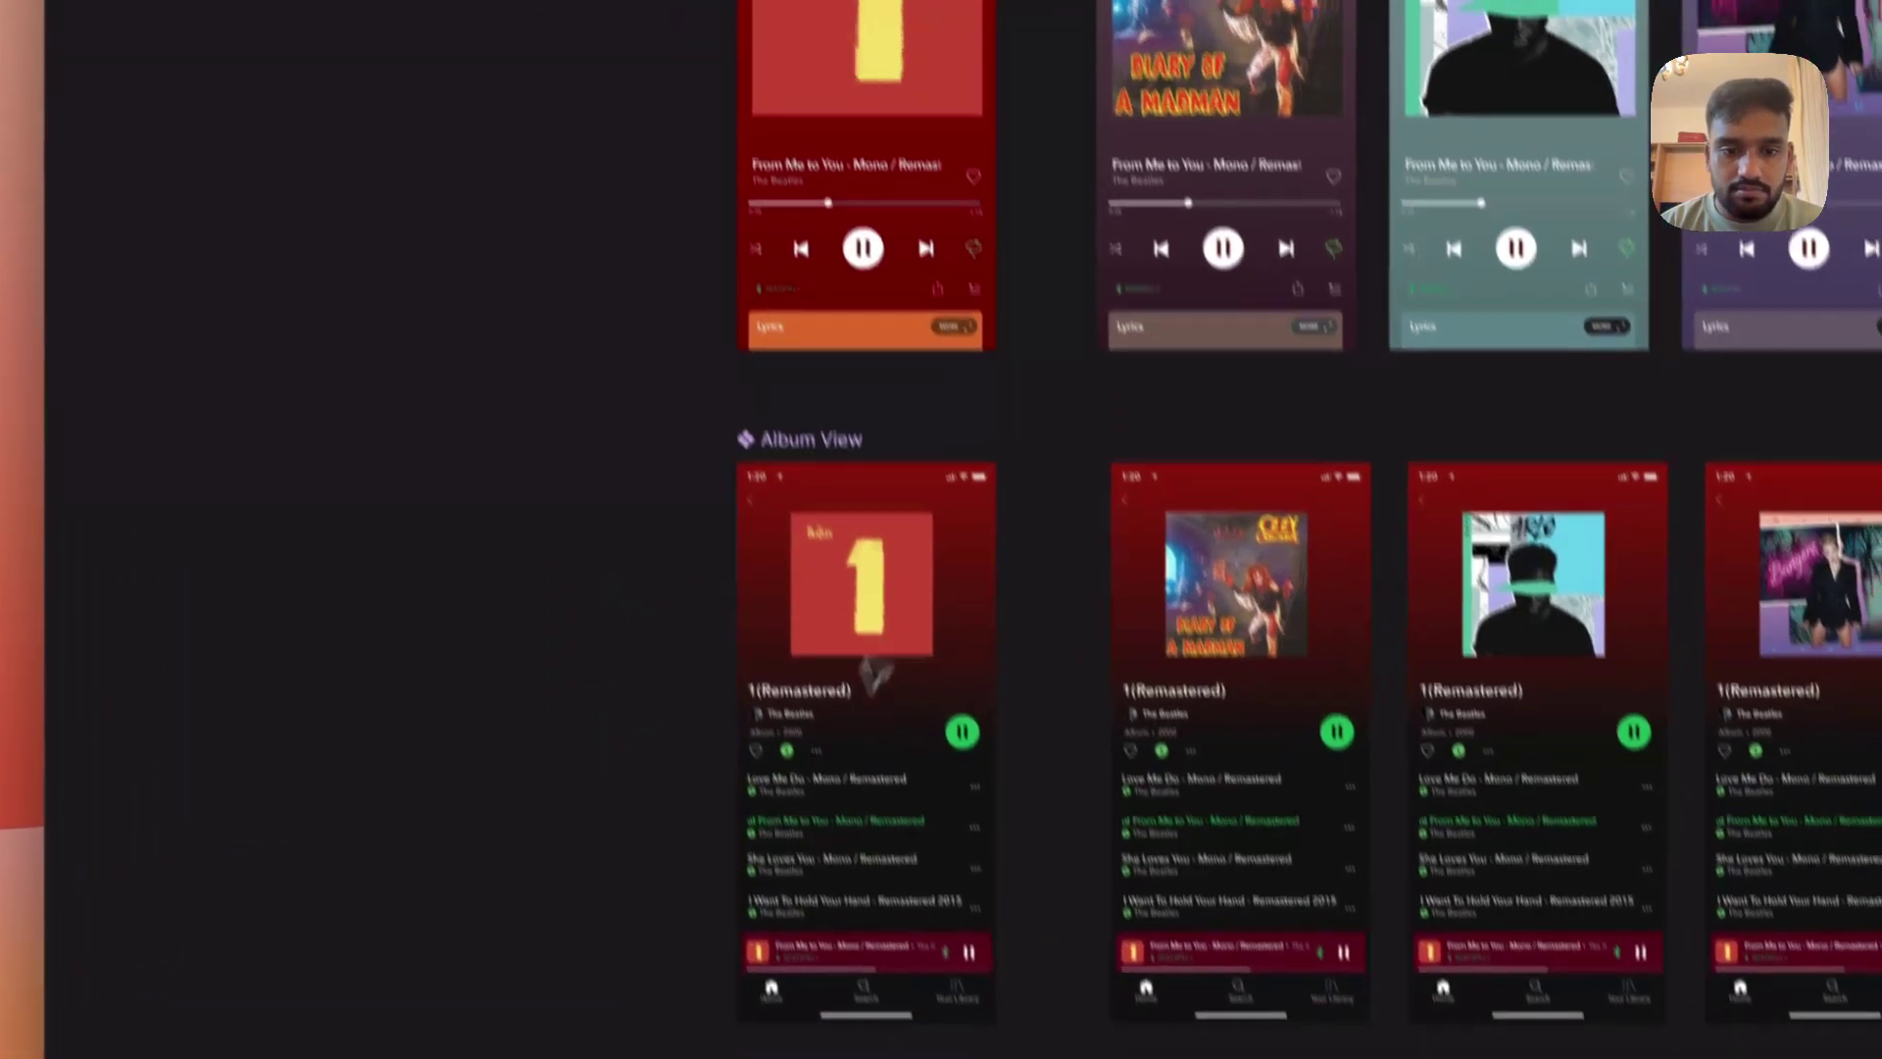
pyautogui.click(954, 700)
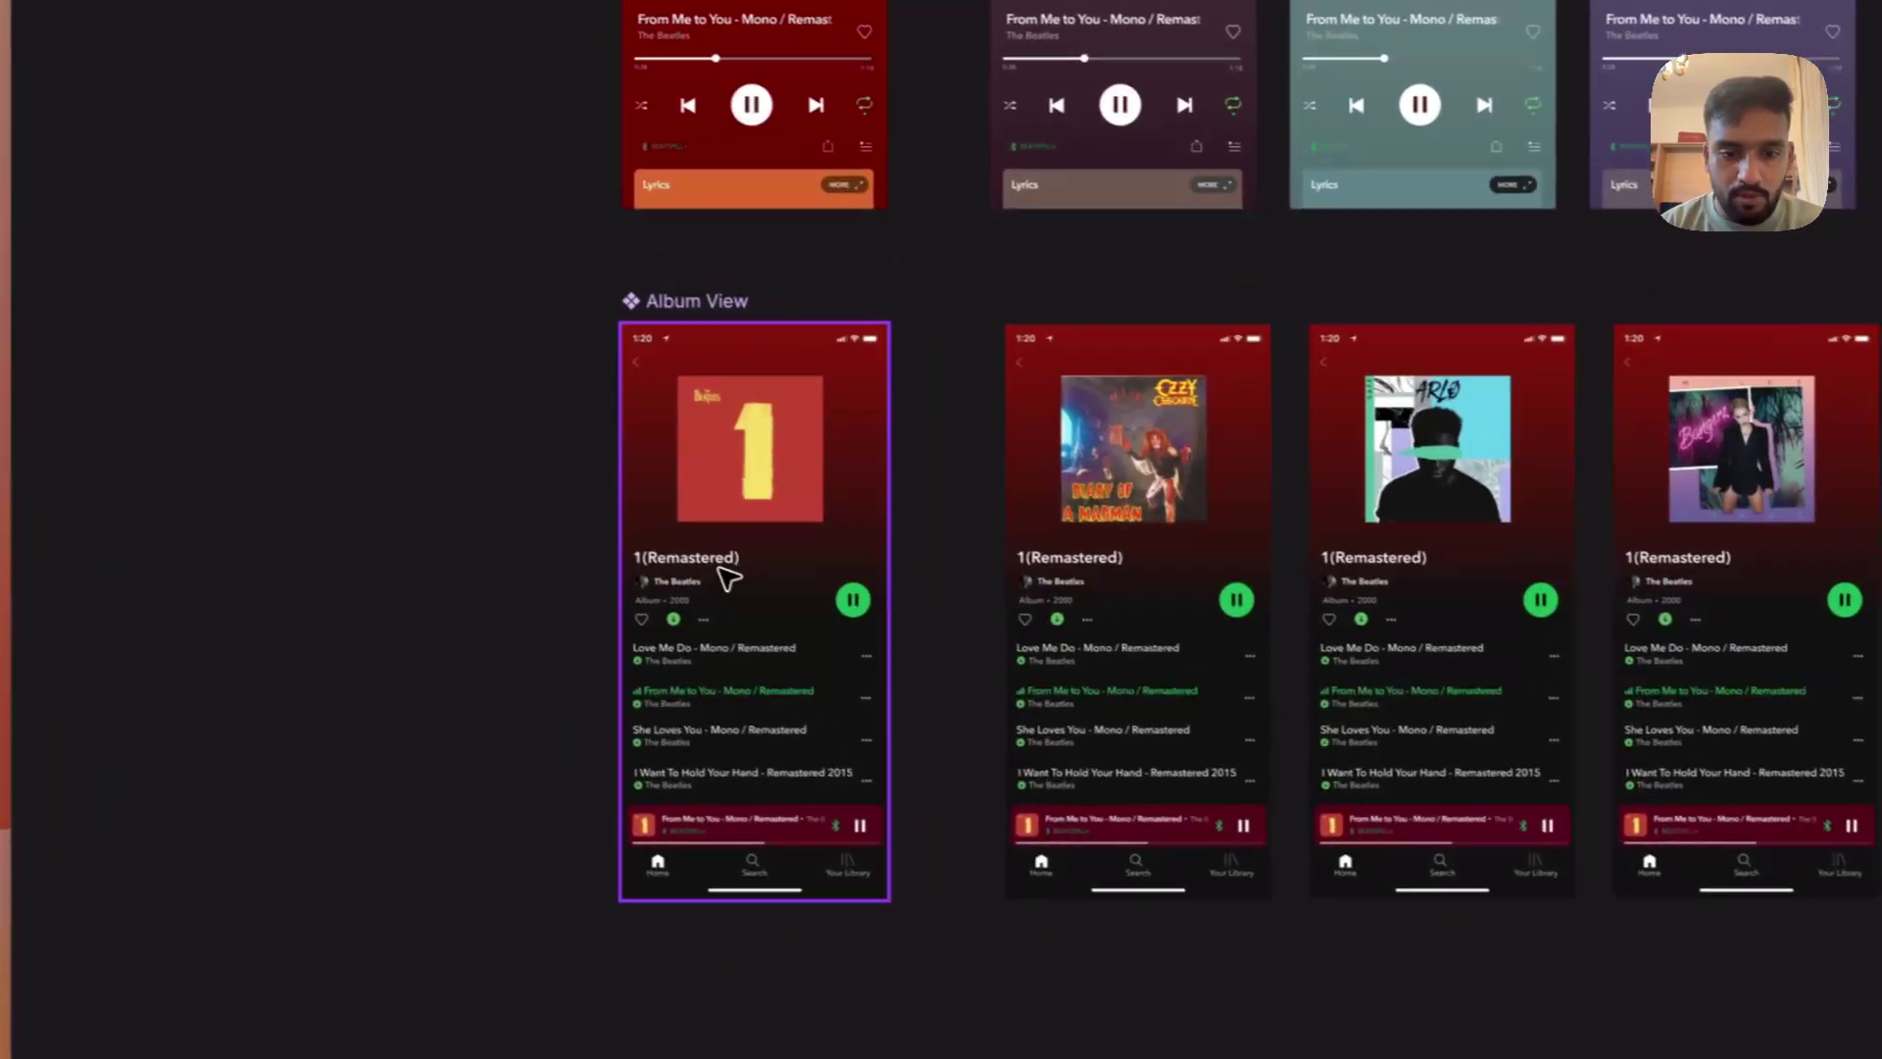
pyautogui.click(745, 520)
pyautogui.scroll(-3, 745, 530)
pyautogui.scroll(2, 745, 549)
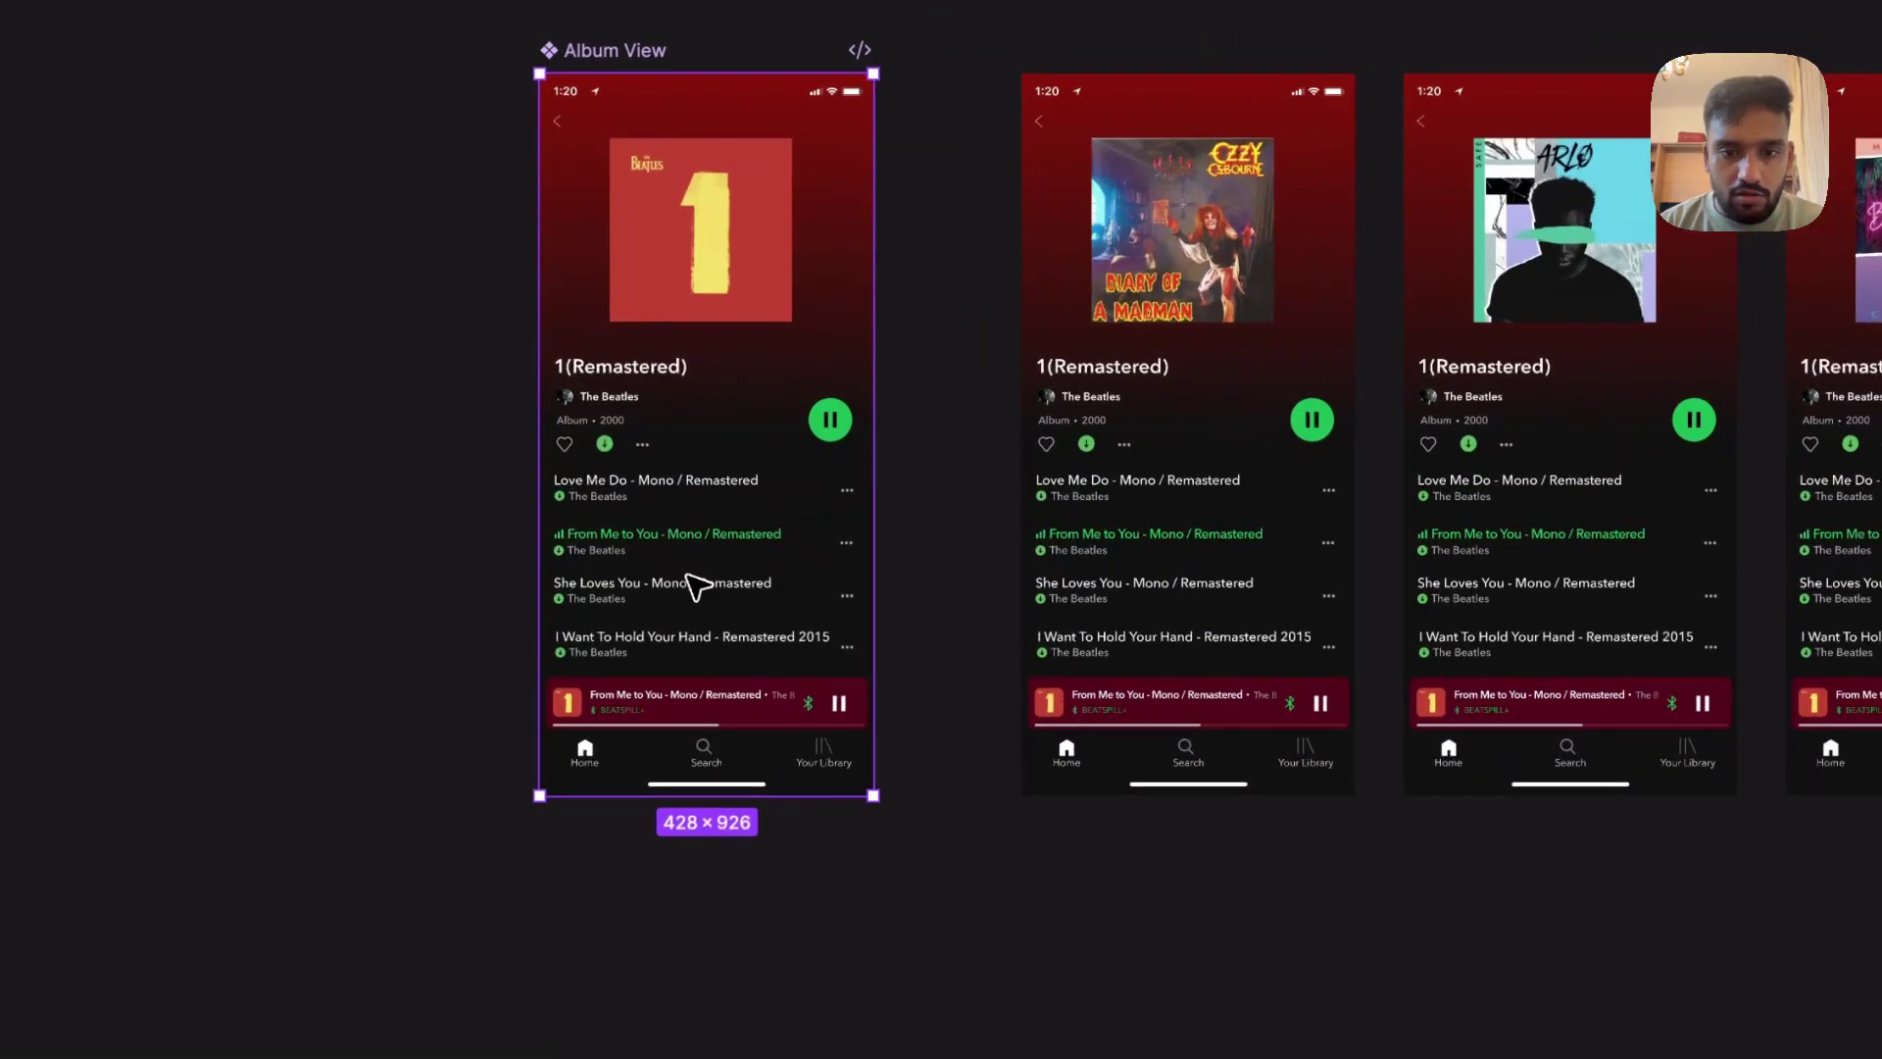
pyautogui.click(1176, 388)
pyautogui.click(1574, 405)
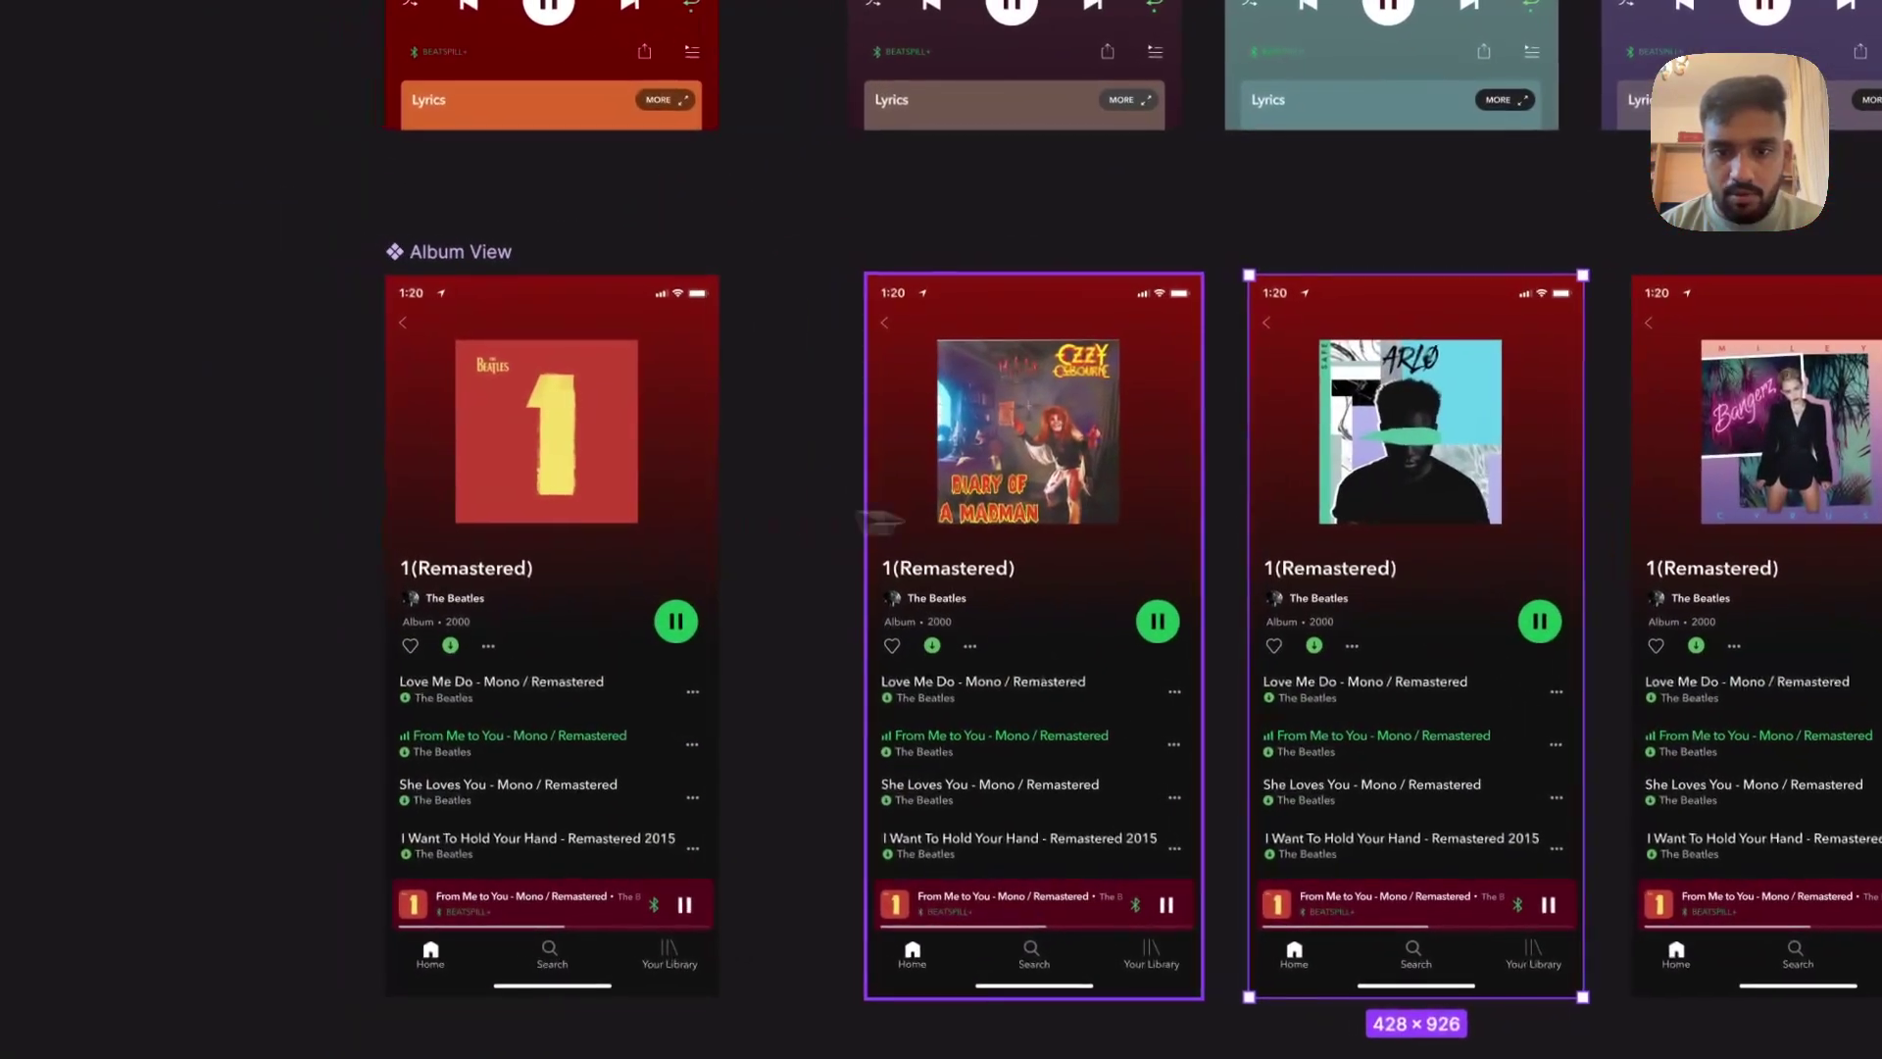
pyautogui.click(879, 519)
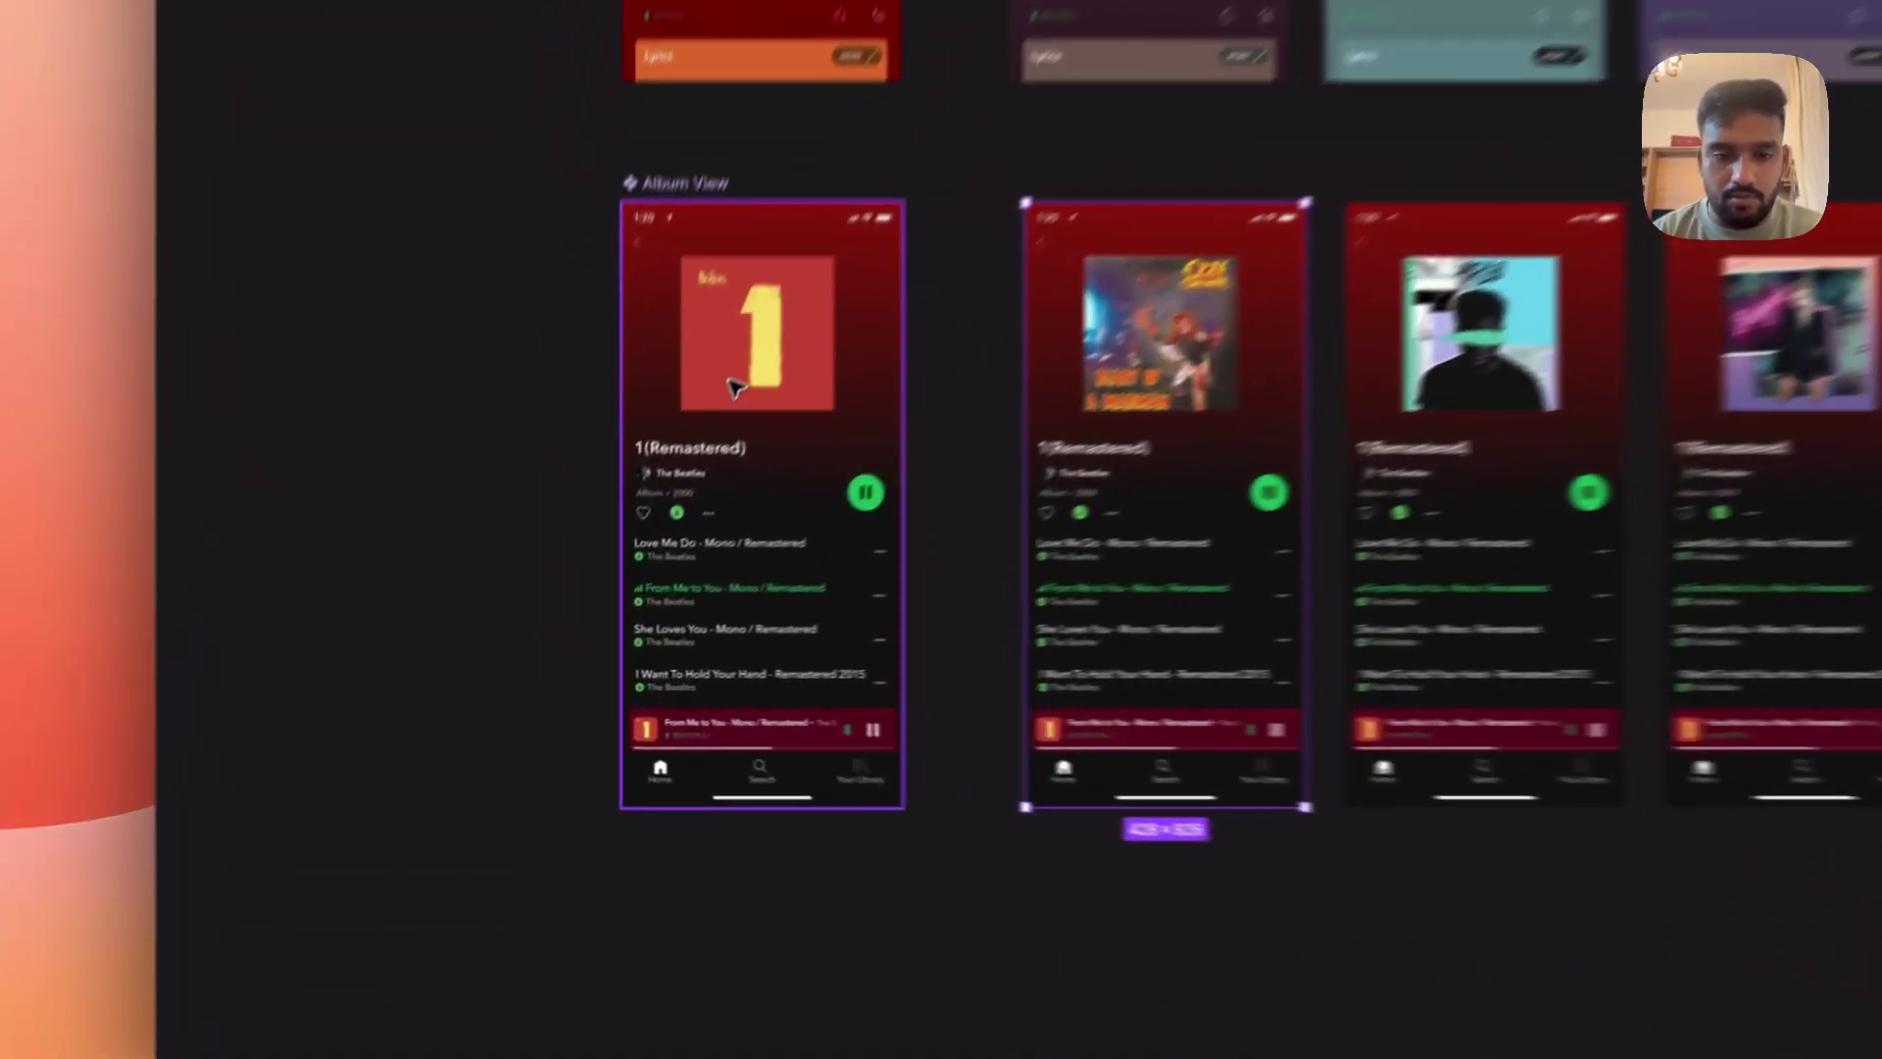
# Run the Auto Palette development plugin's Setup on the Album View main component and register the component for dynamic colors
pyautogui.rightClick(635, 502)
pyautogui.moveTo(862, 767)
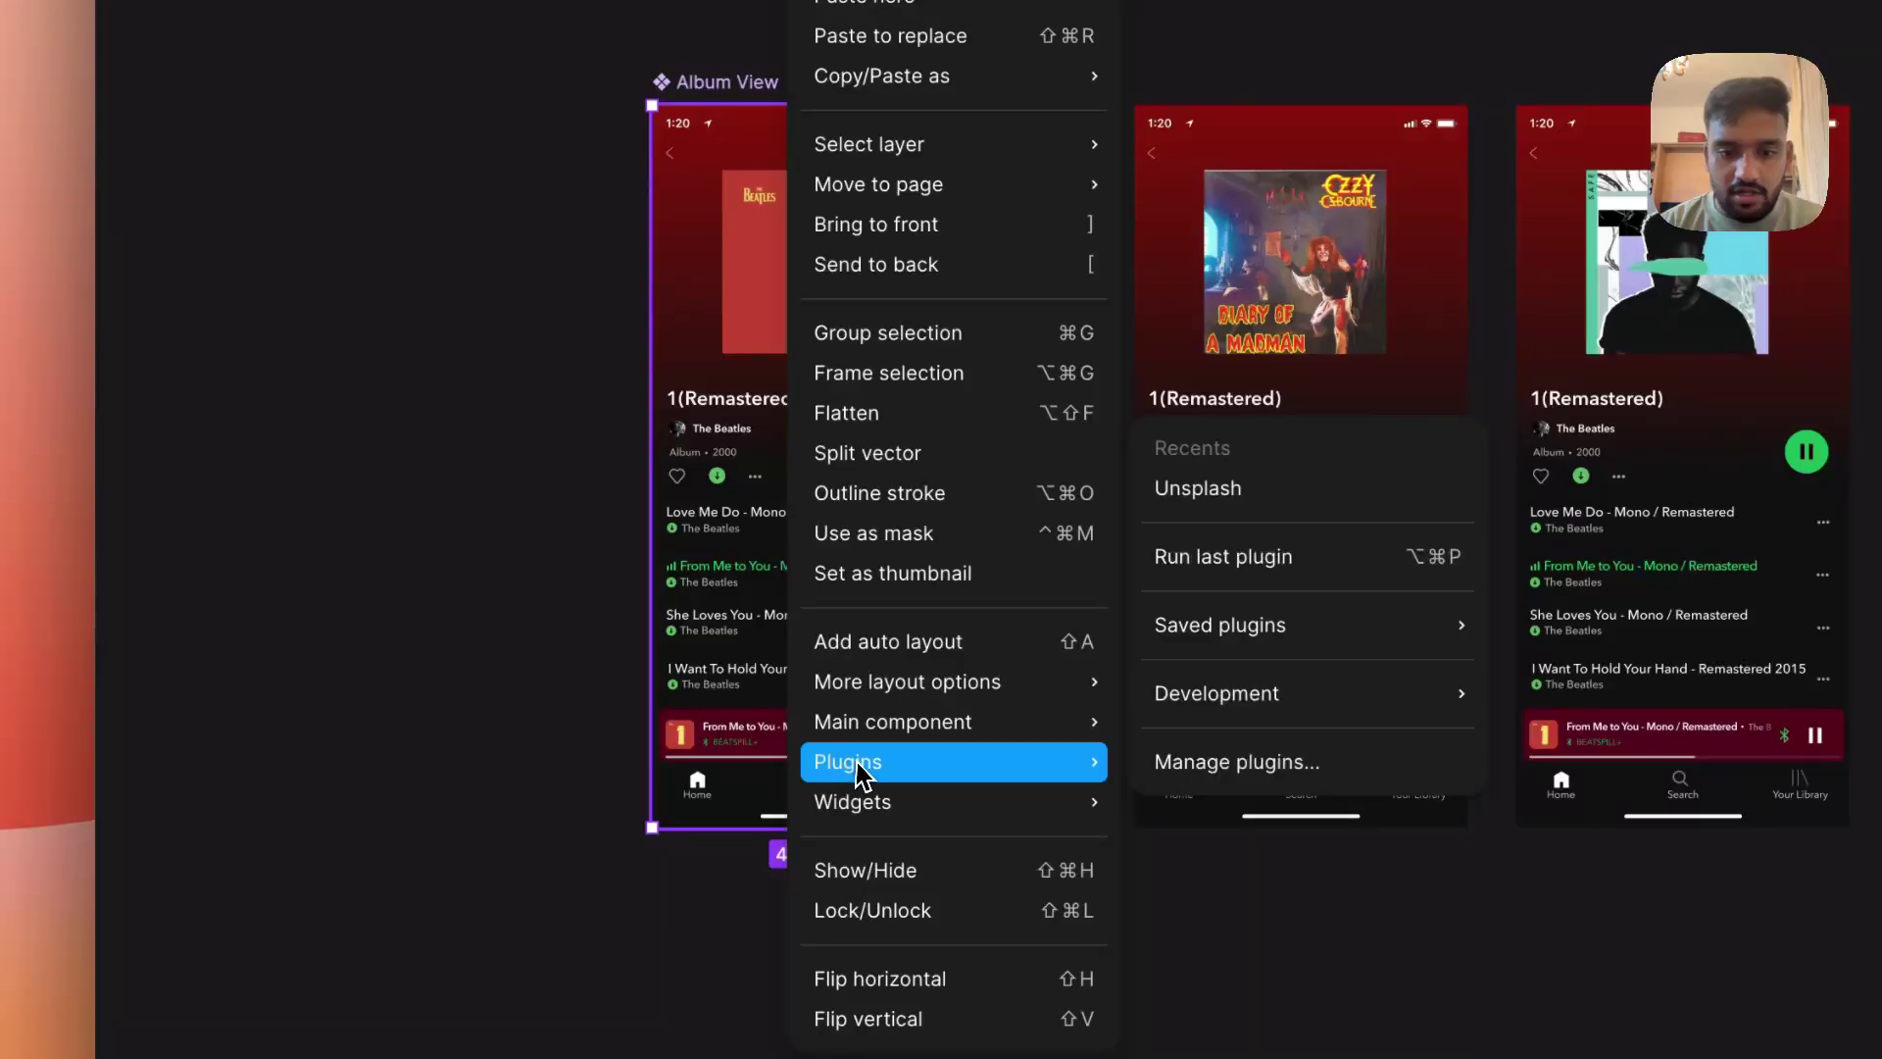
pyautogui.moveTo(1392, 698)
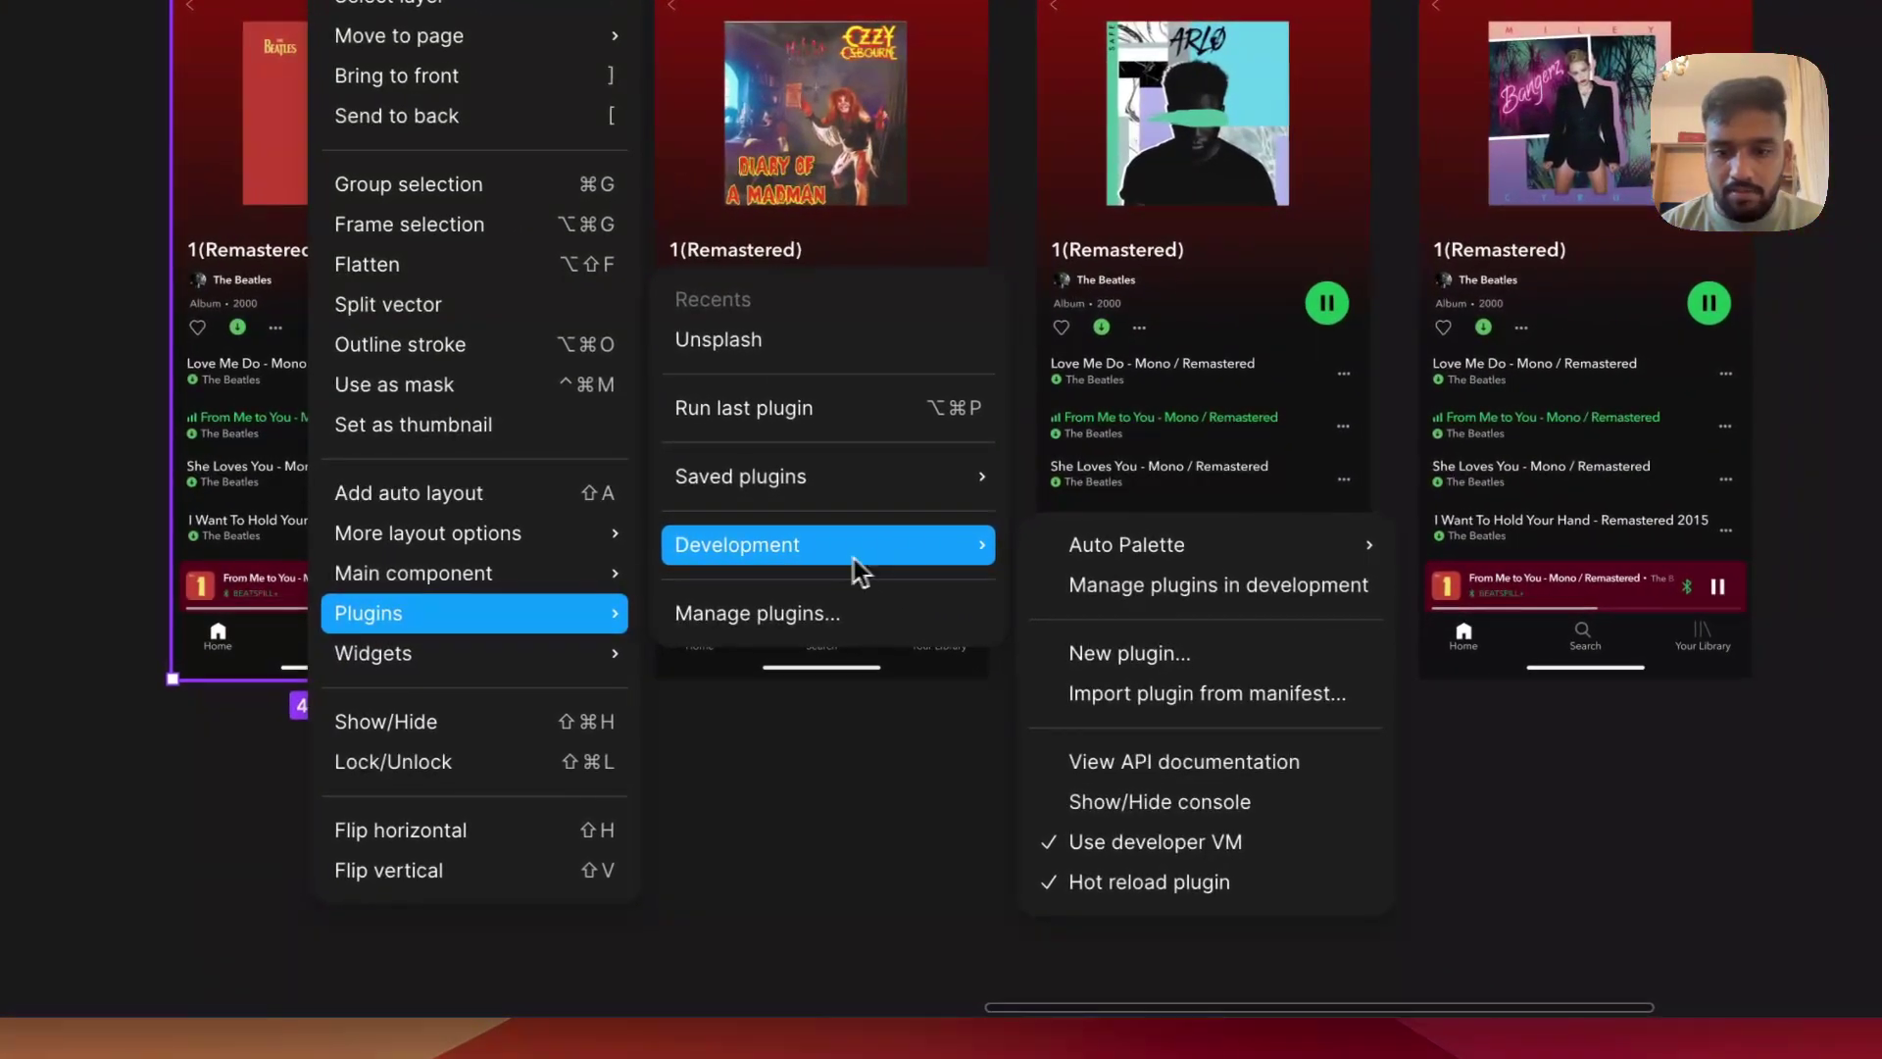
pyautogui.moveTo(1160, 547)
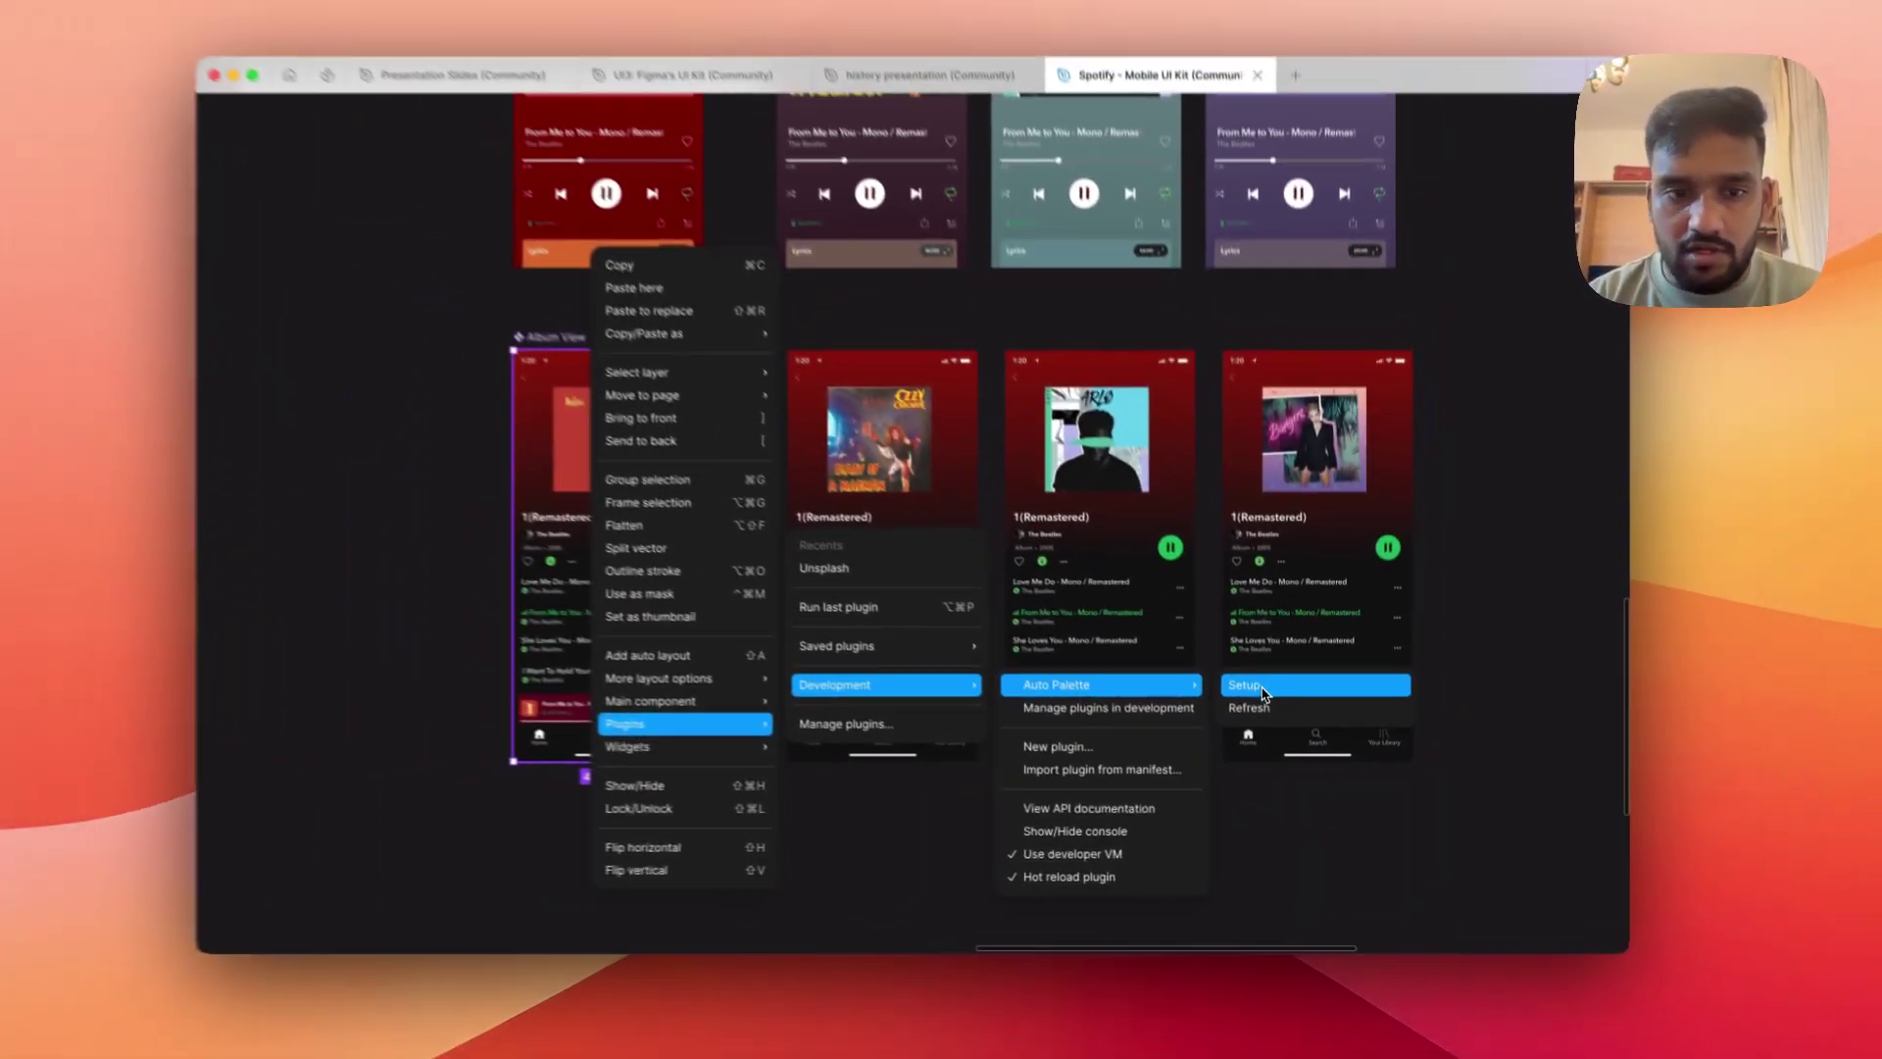
pyautogui.click(1245, 685)
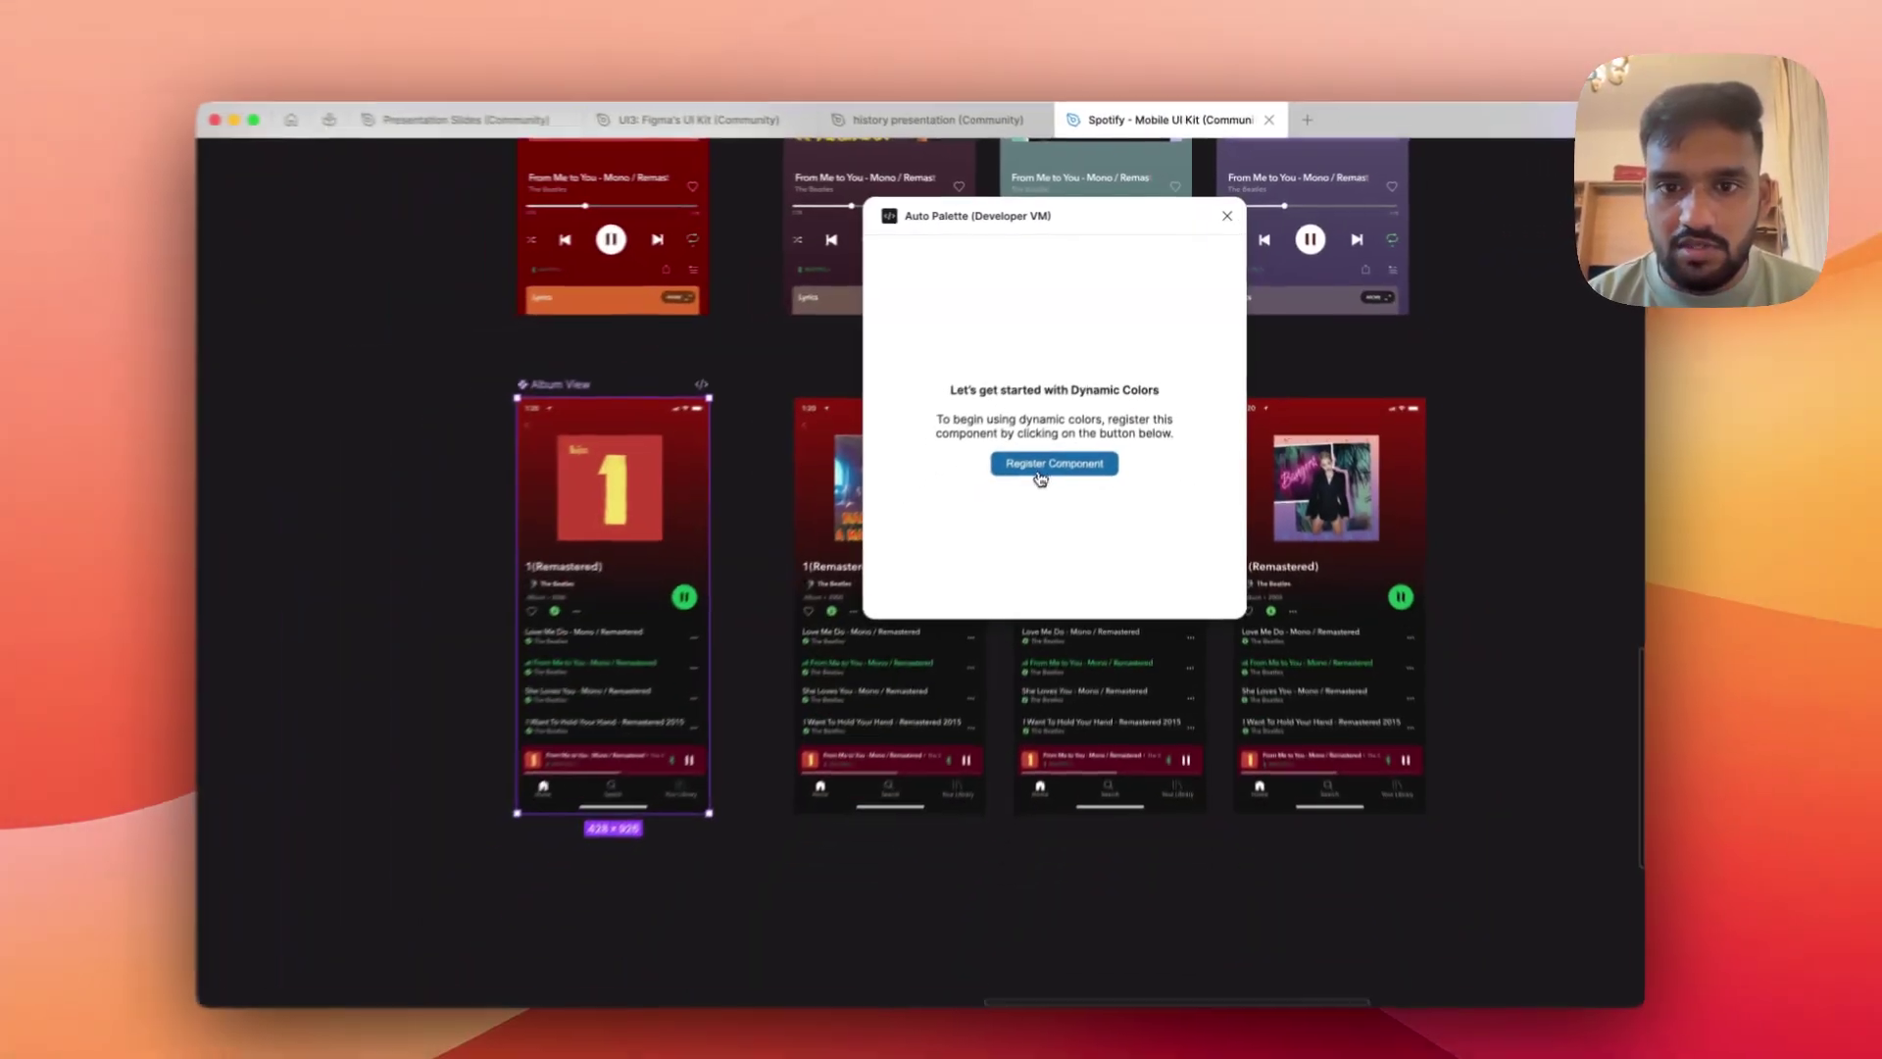
pyautogui.click(1041, 478)
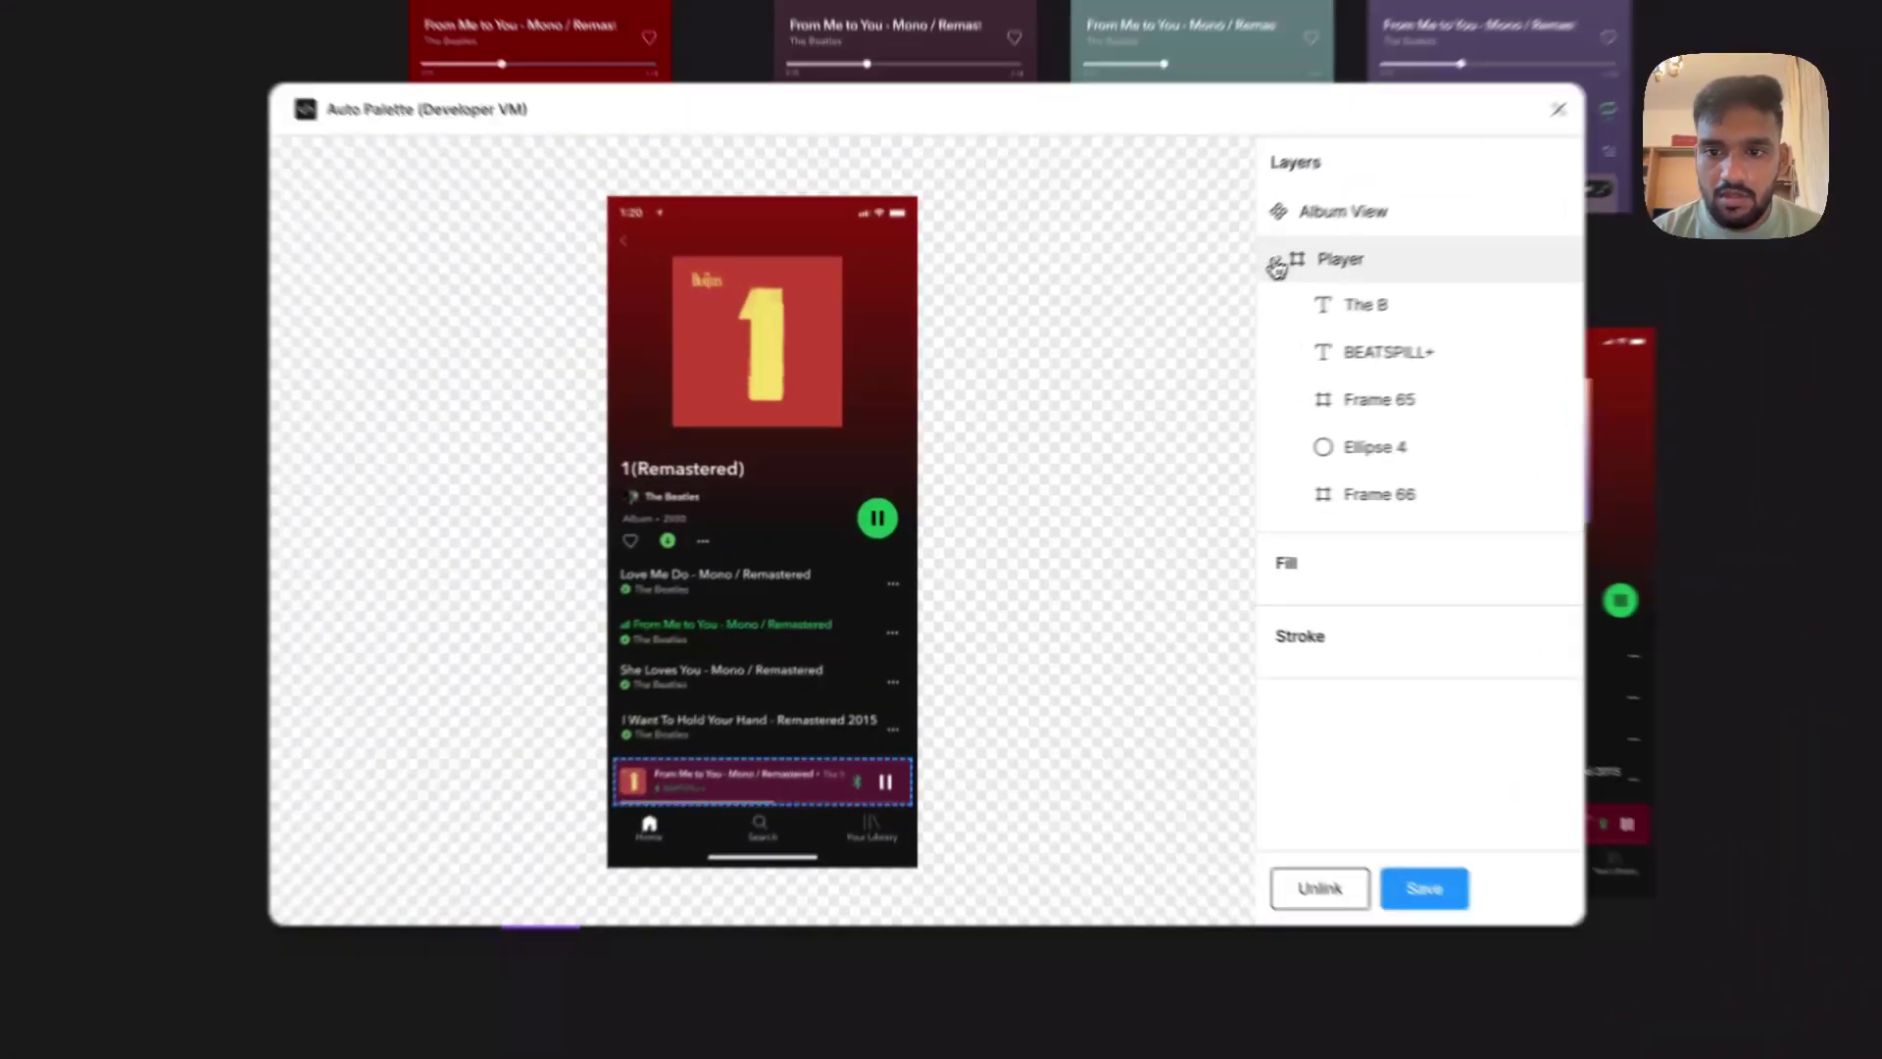
# Collapse the Player, Frame 373 and Songs layers in the plugin's layer tree and select the Album View layer
pyautogui.click(1155, 337)
pyautogui.click(1334, 284)
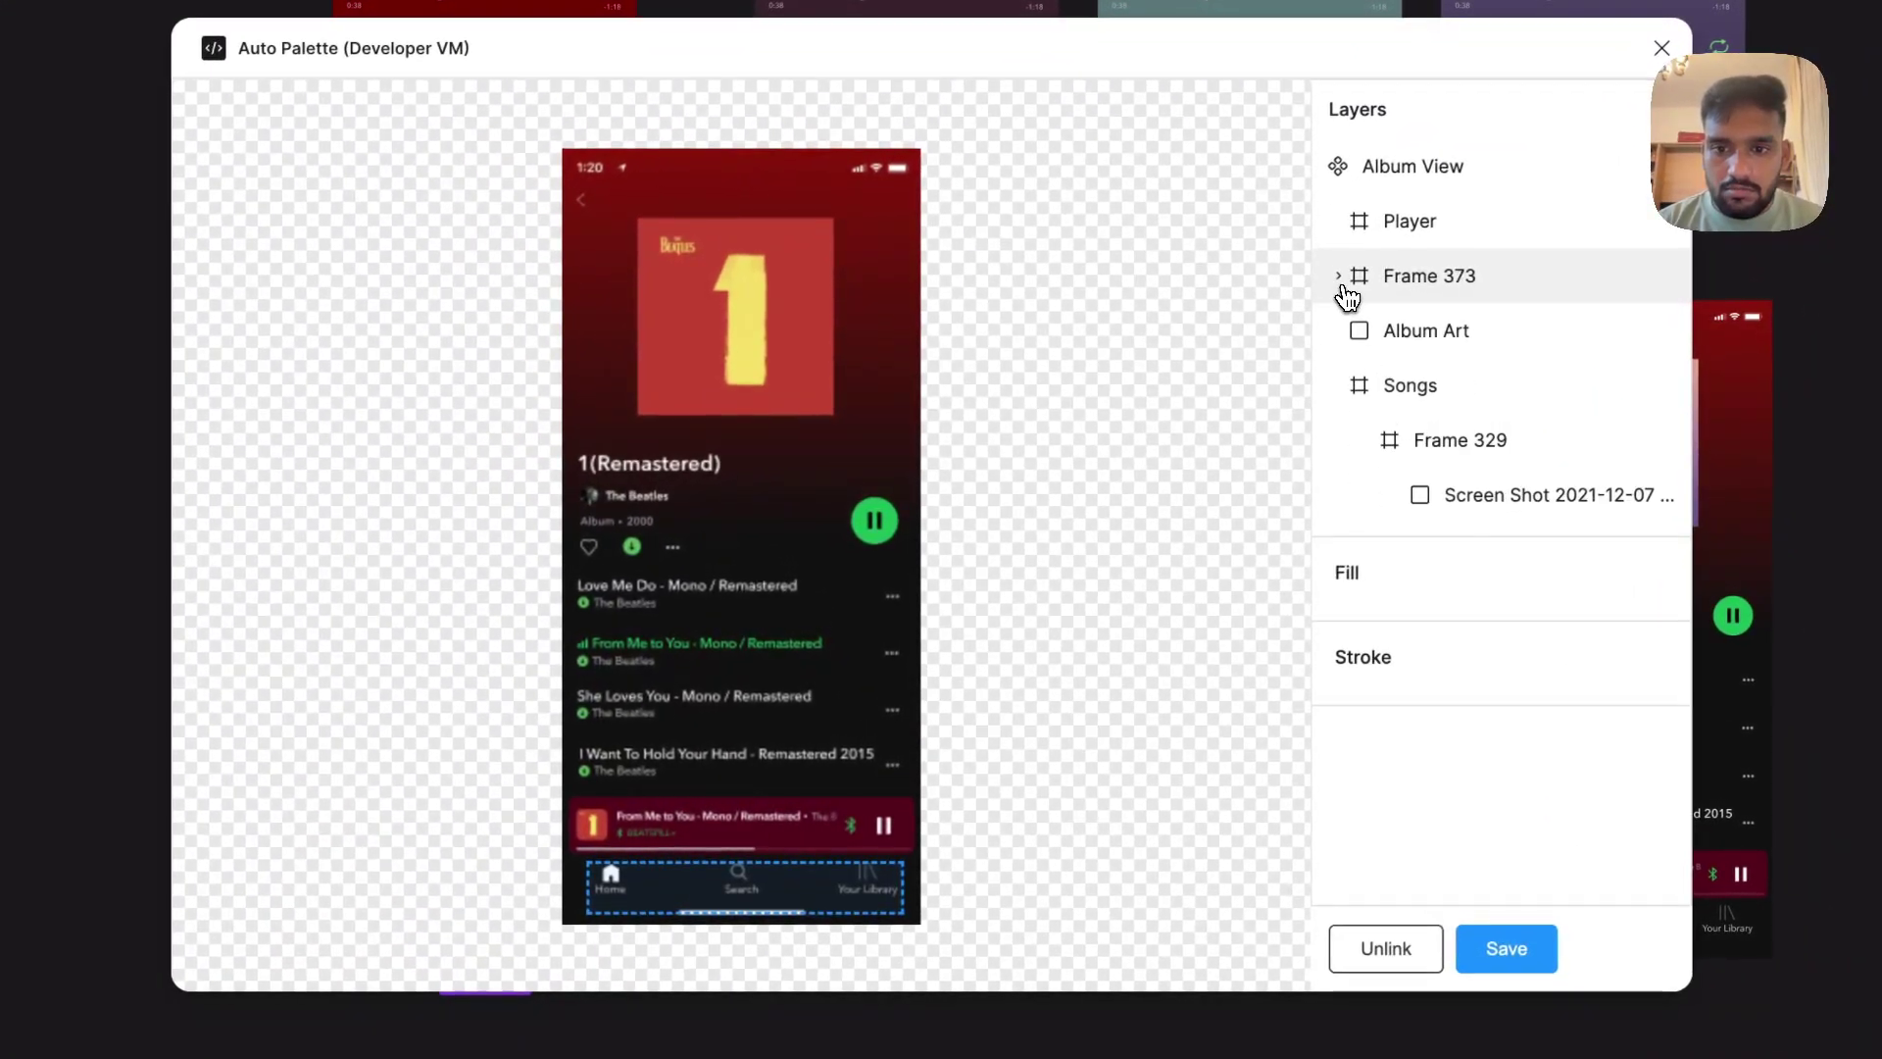
pyautogui.click(1345, 386)
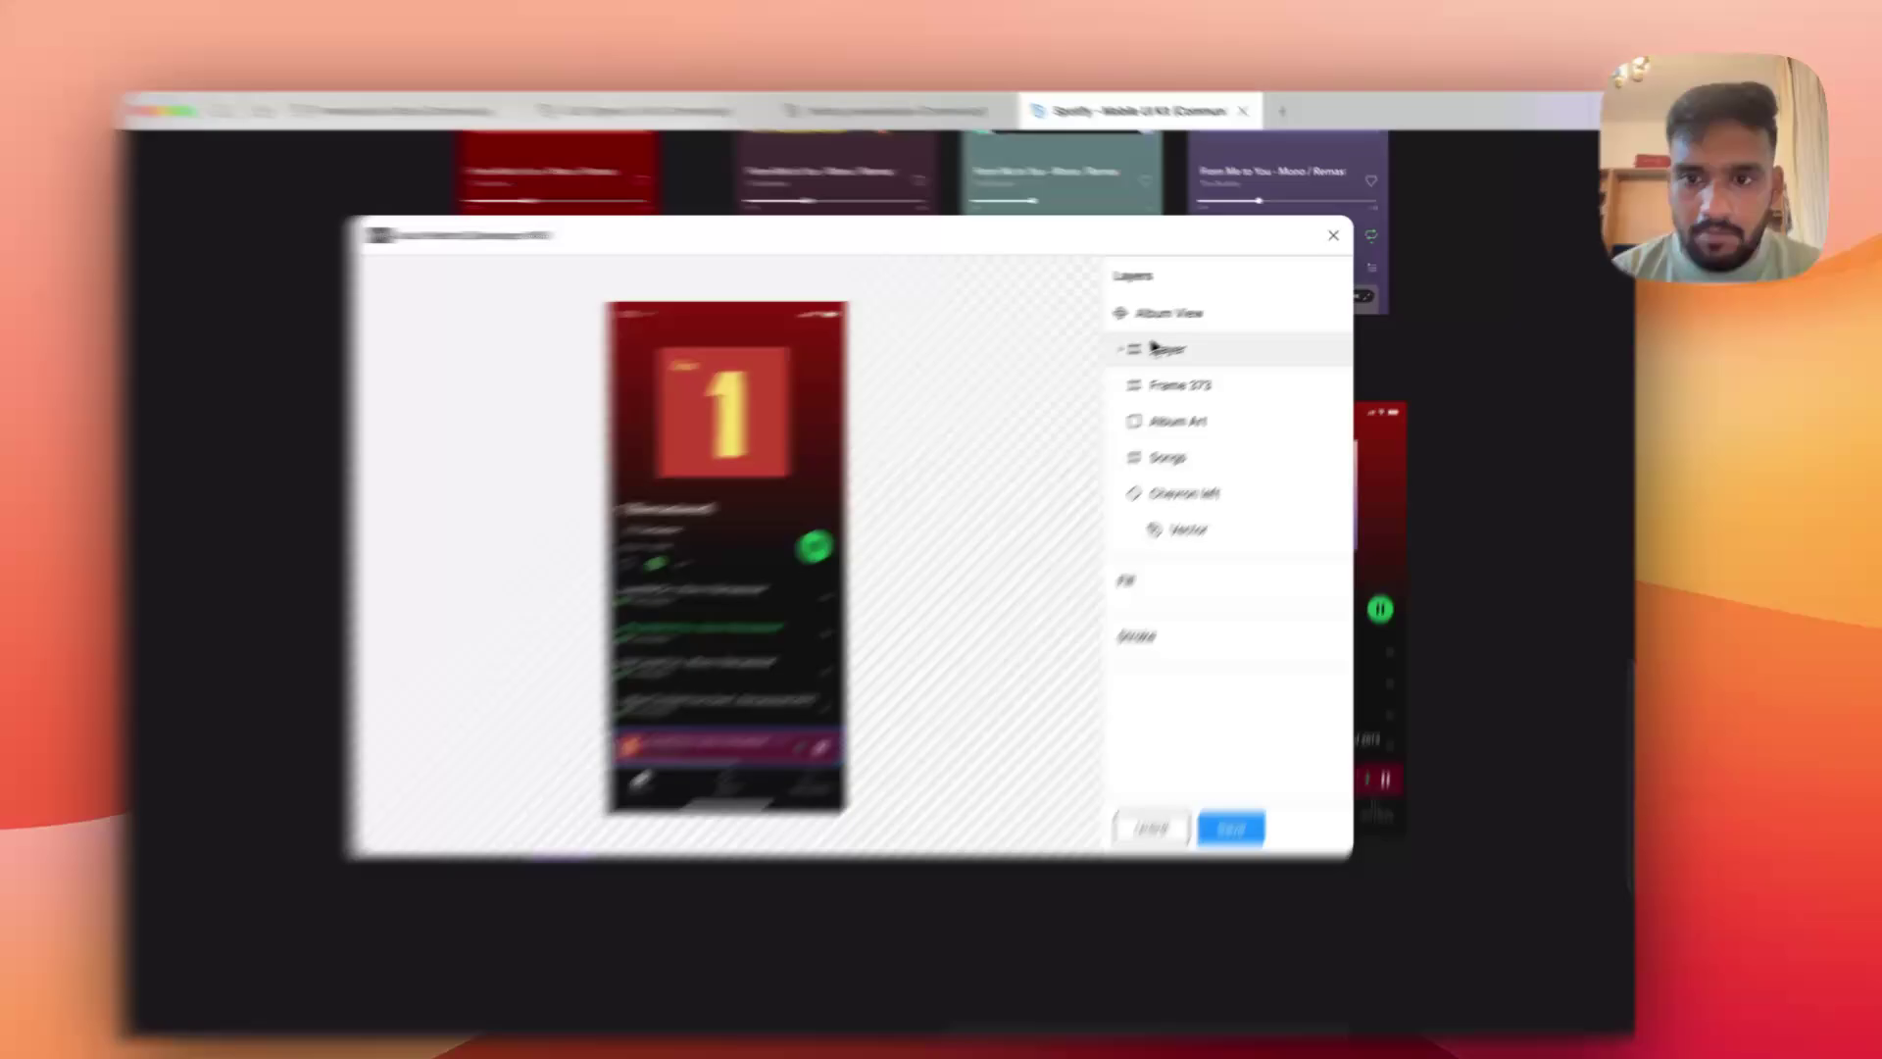
pyautogui.click(1194, 304)
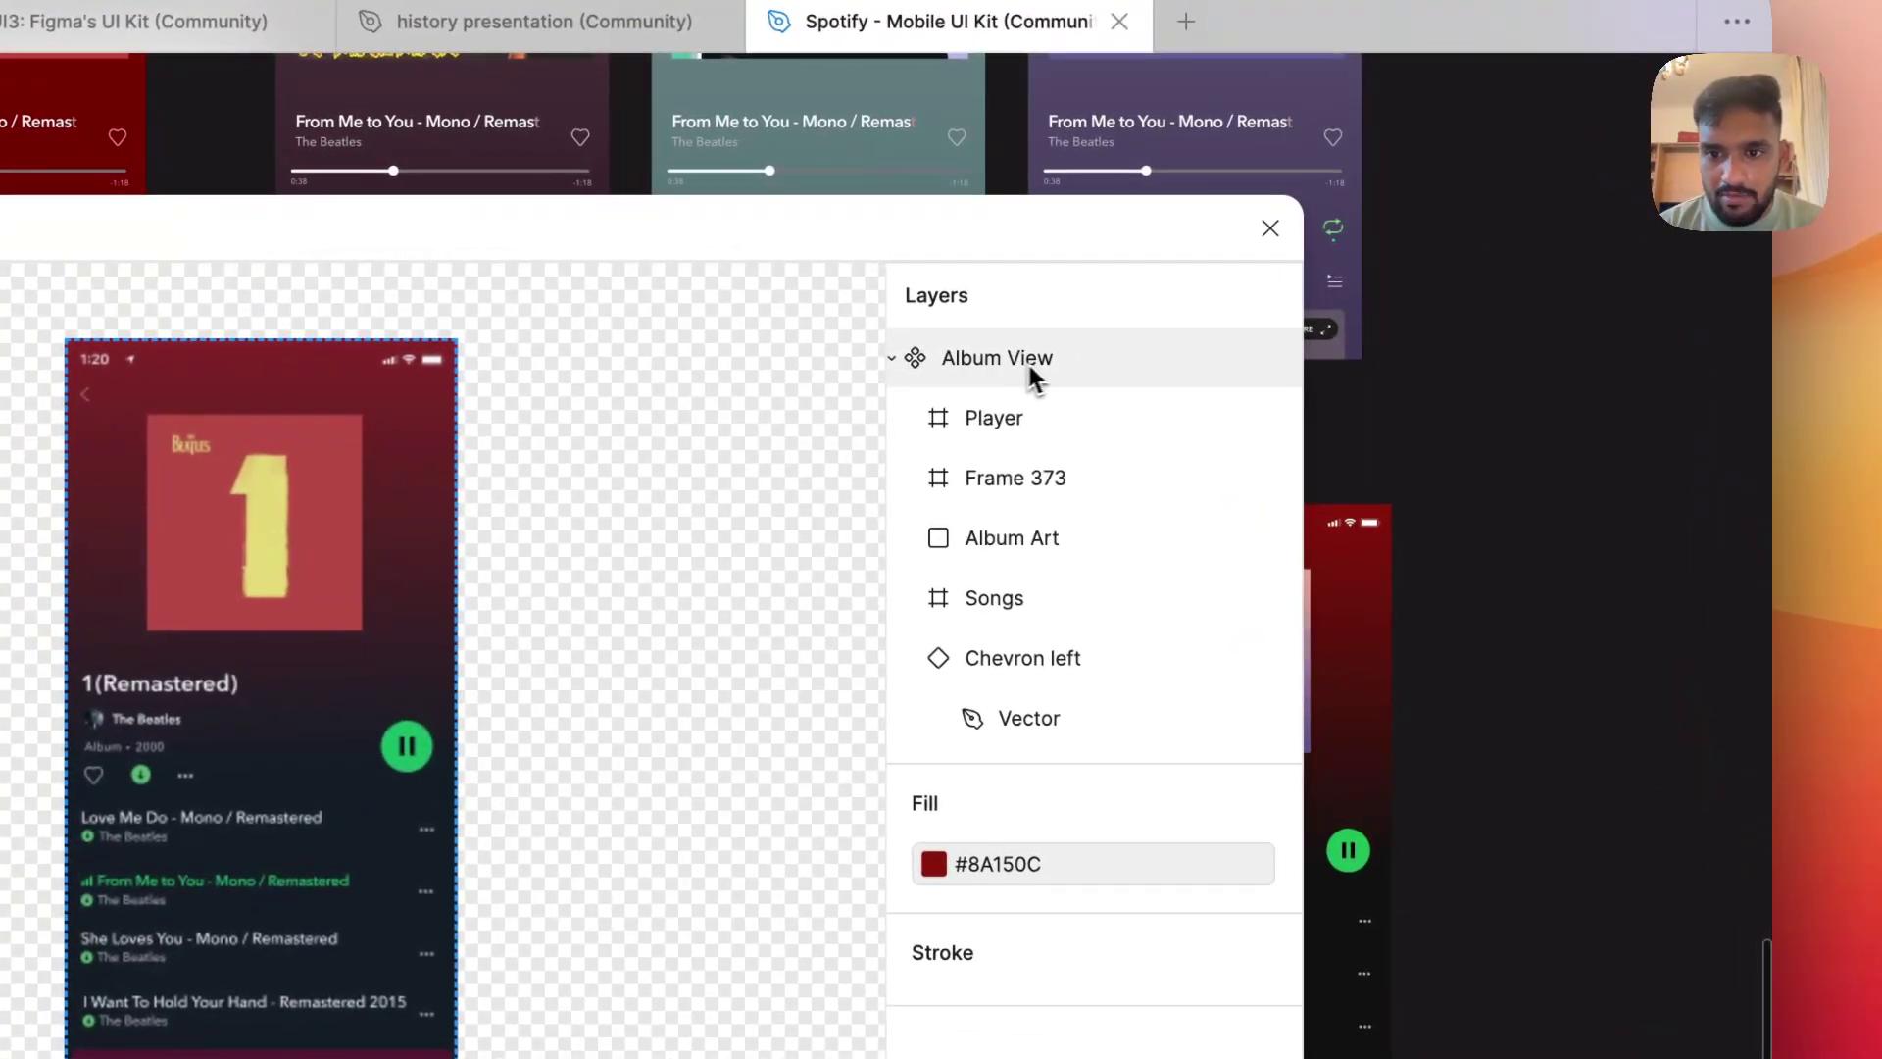
# Show and hide the editor interface while collapsing and re-expanding the Album View layers in the plugin
pyautogui.click(892, 359)
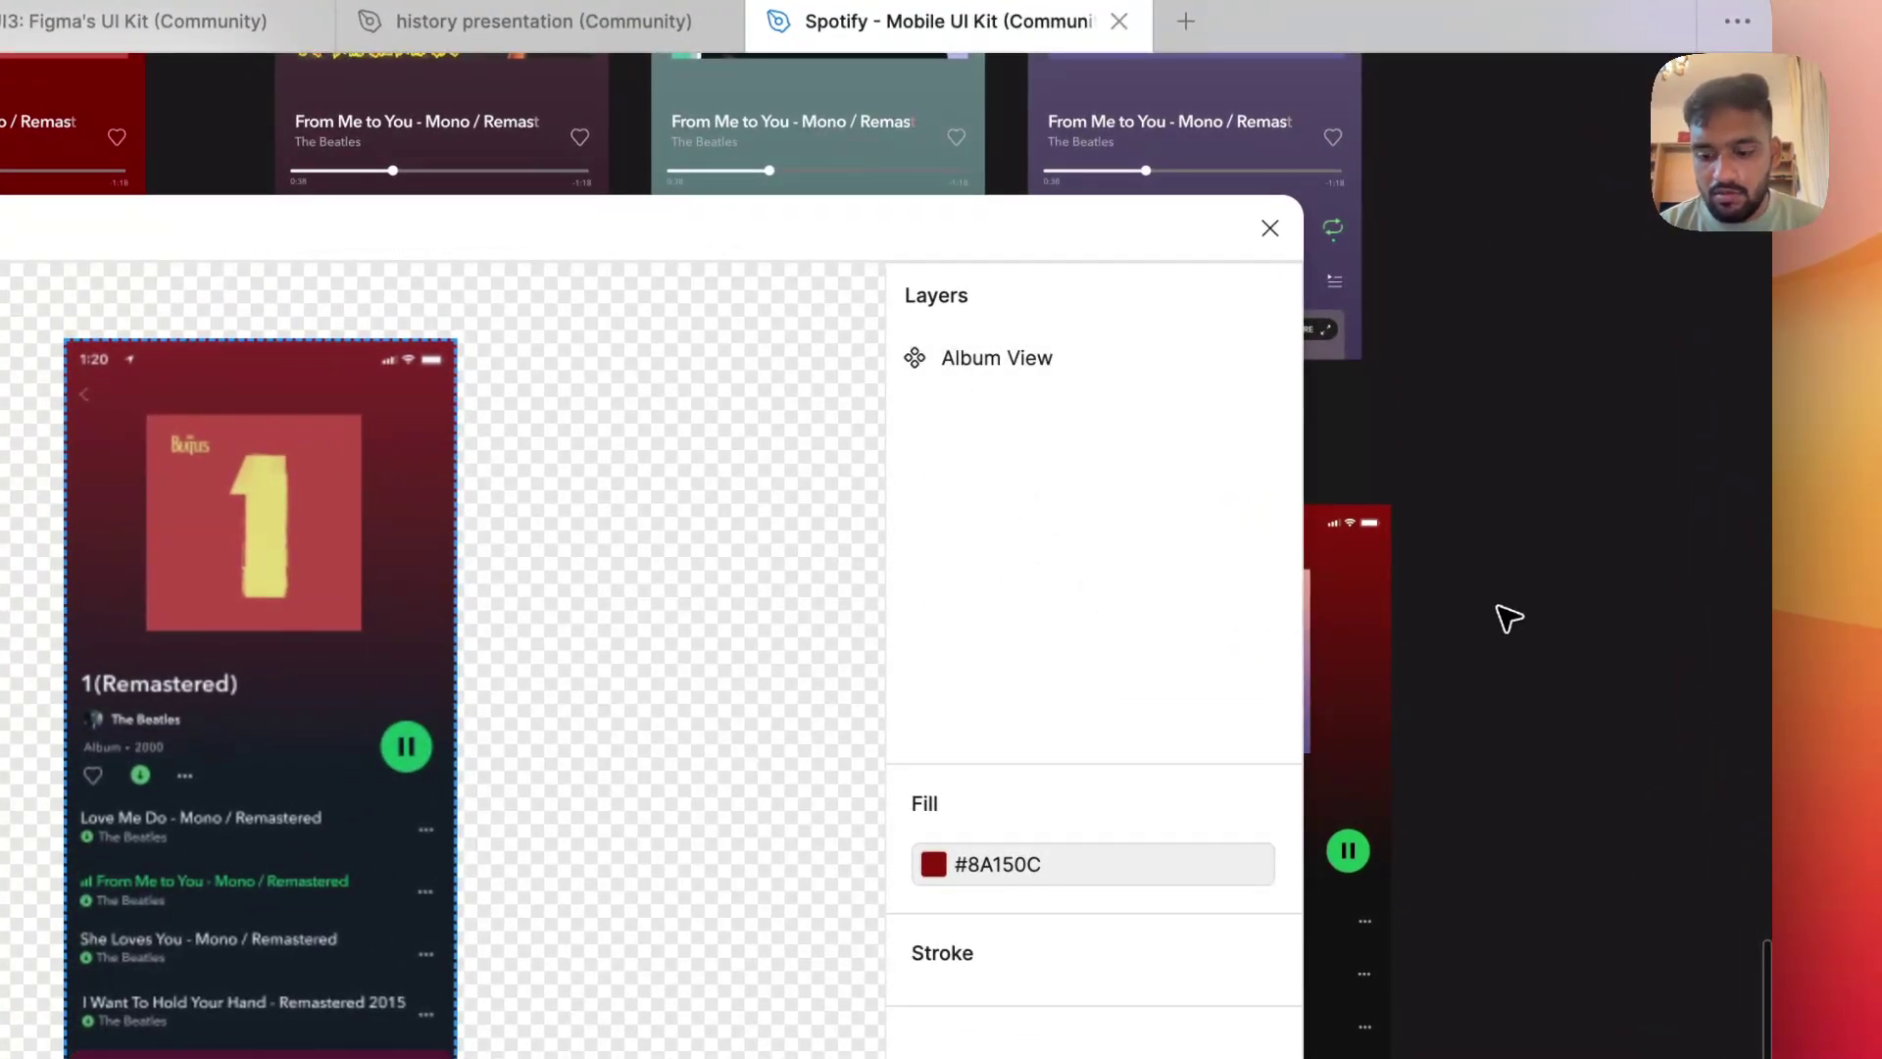
pyautogui.press('super+backslash')
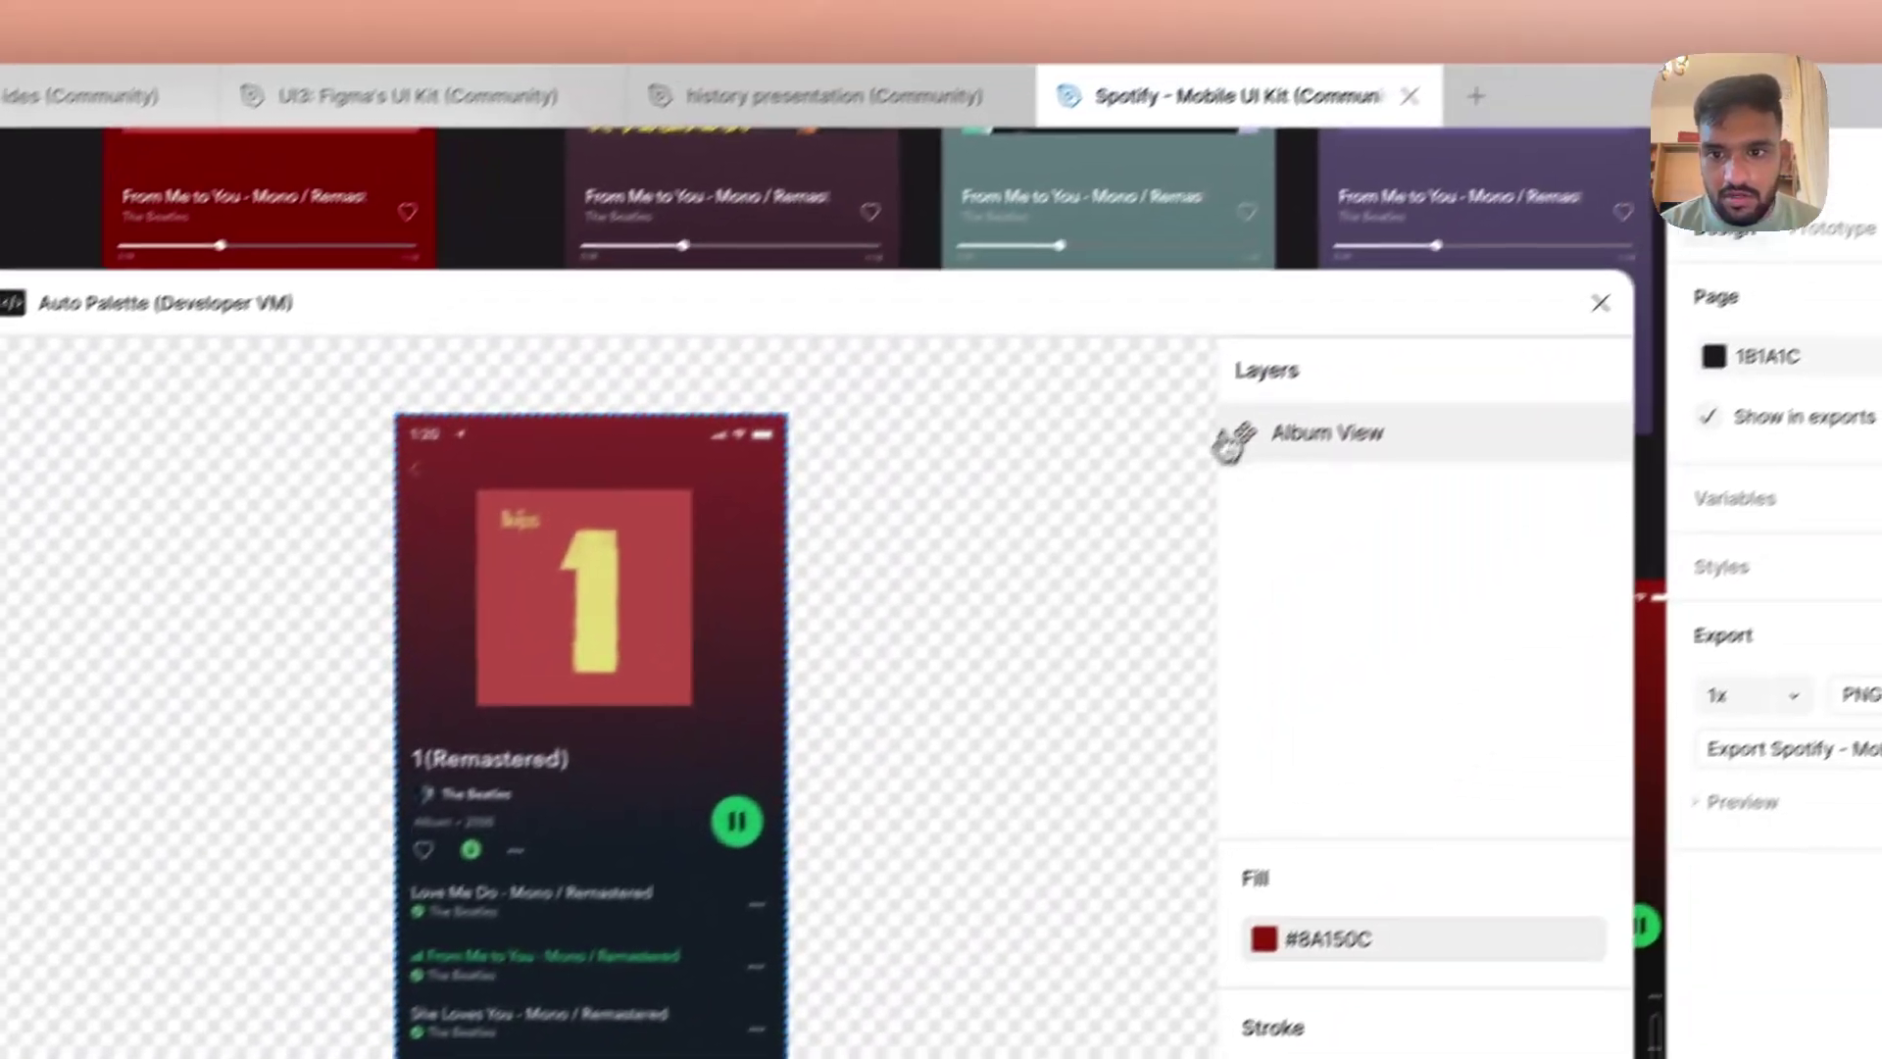
pyautogui.click(1227, 439)
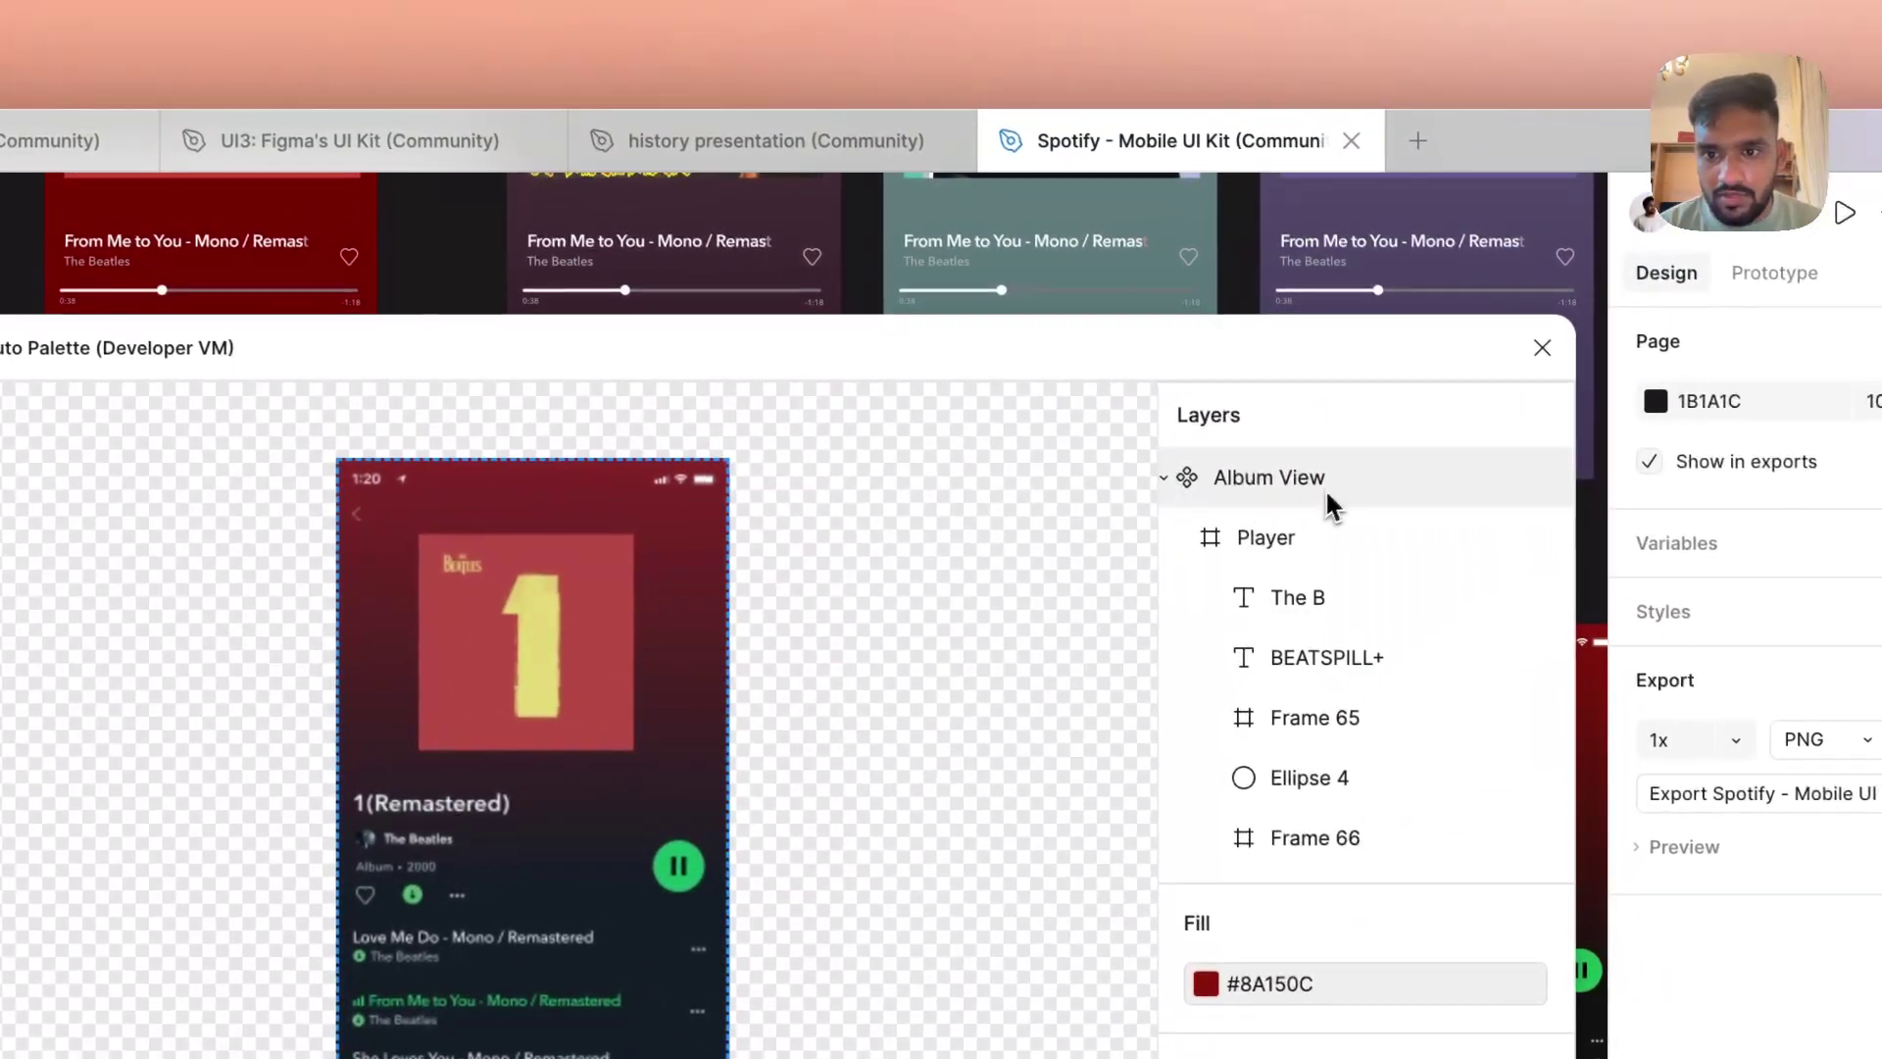
pyautogui.click(1255, 493)
pyautogui.click(1157, 569)
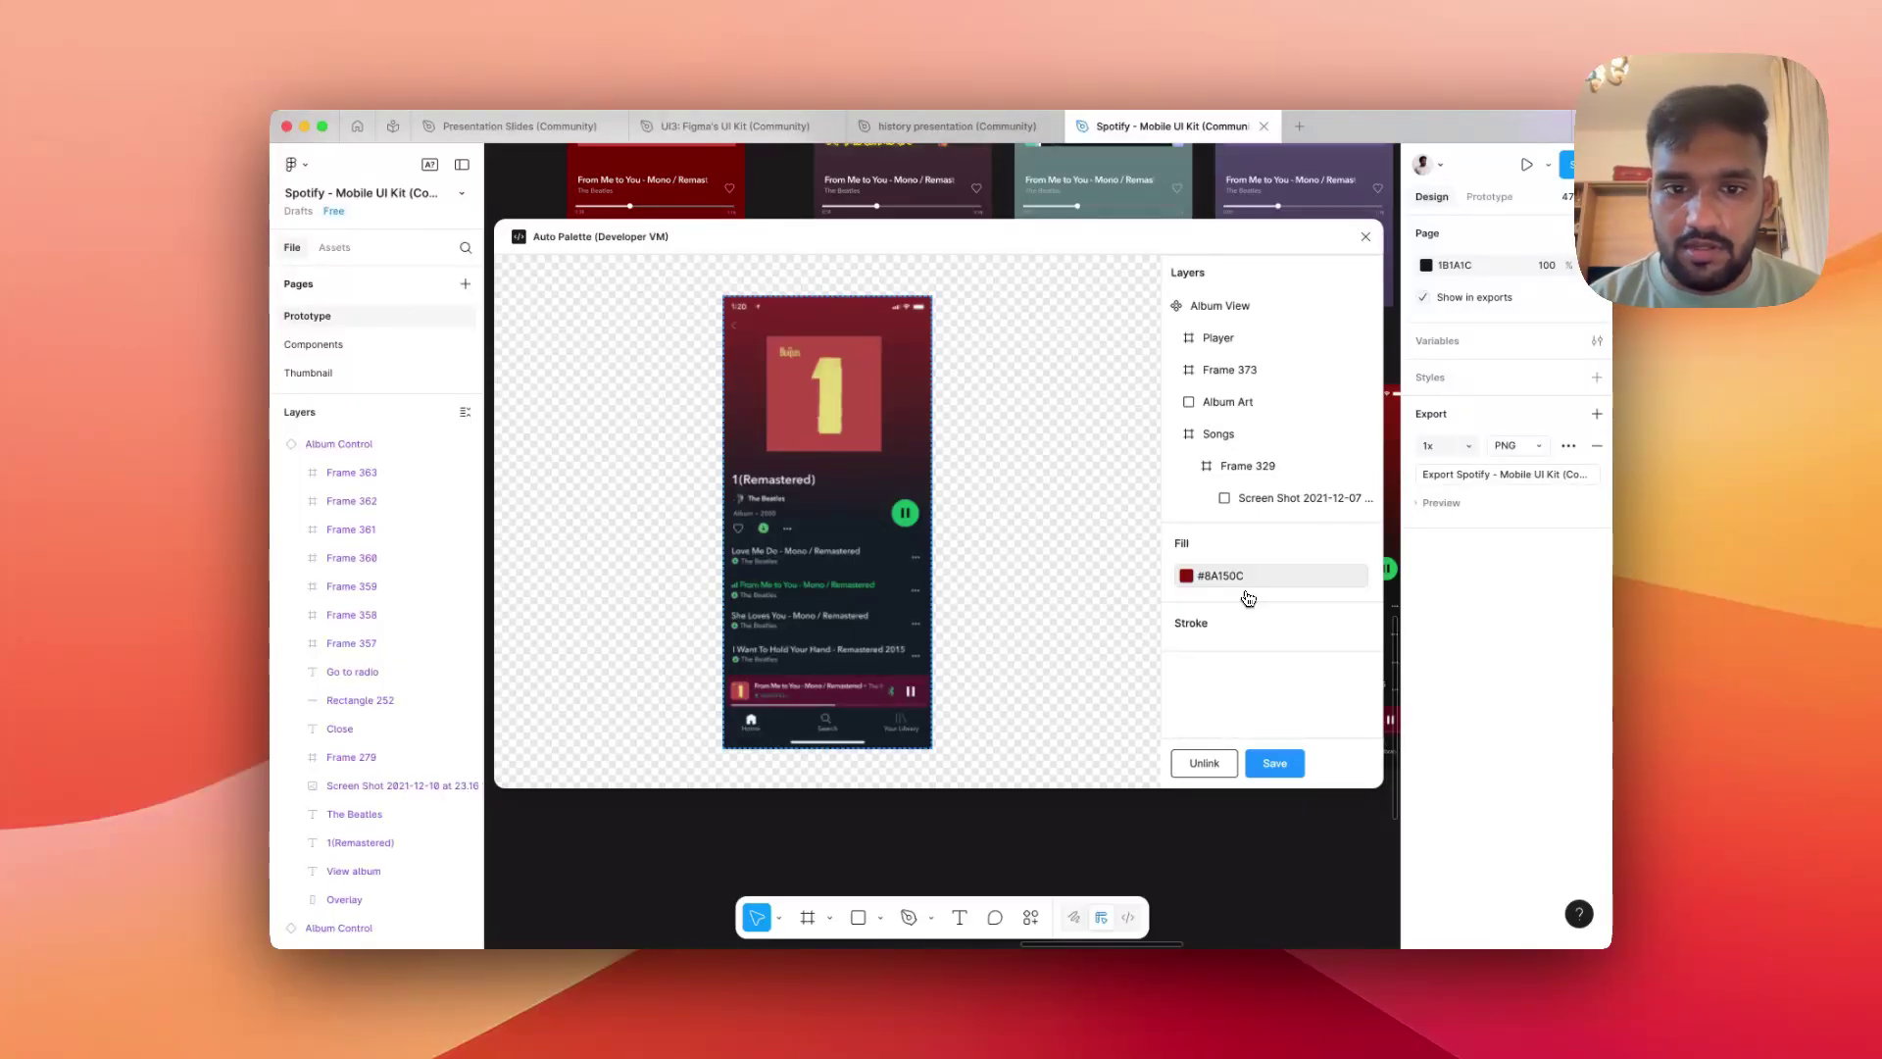
pyautogui.press('super+backslash')
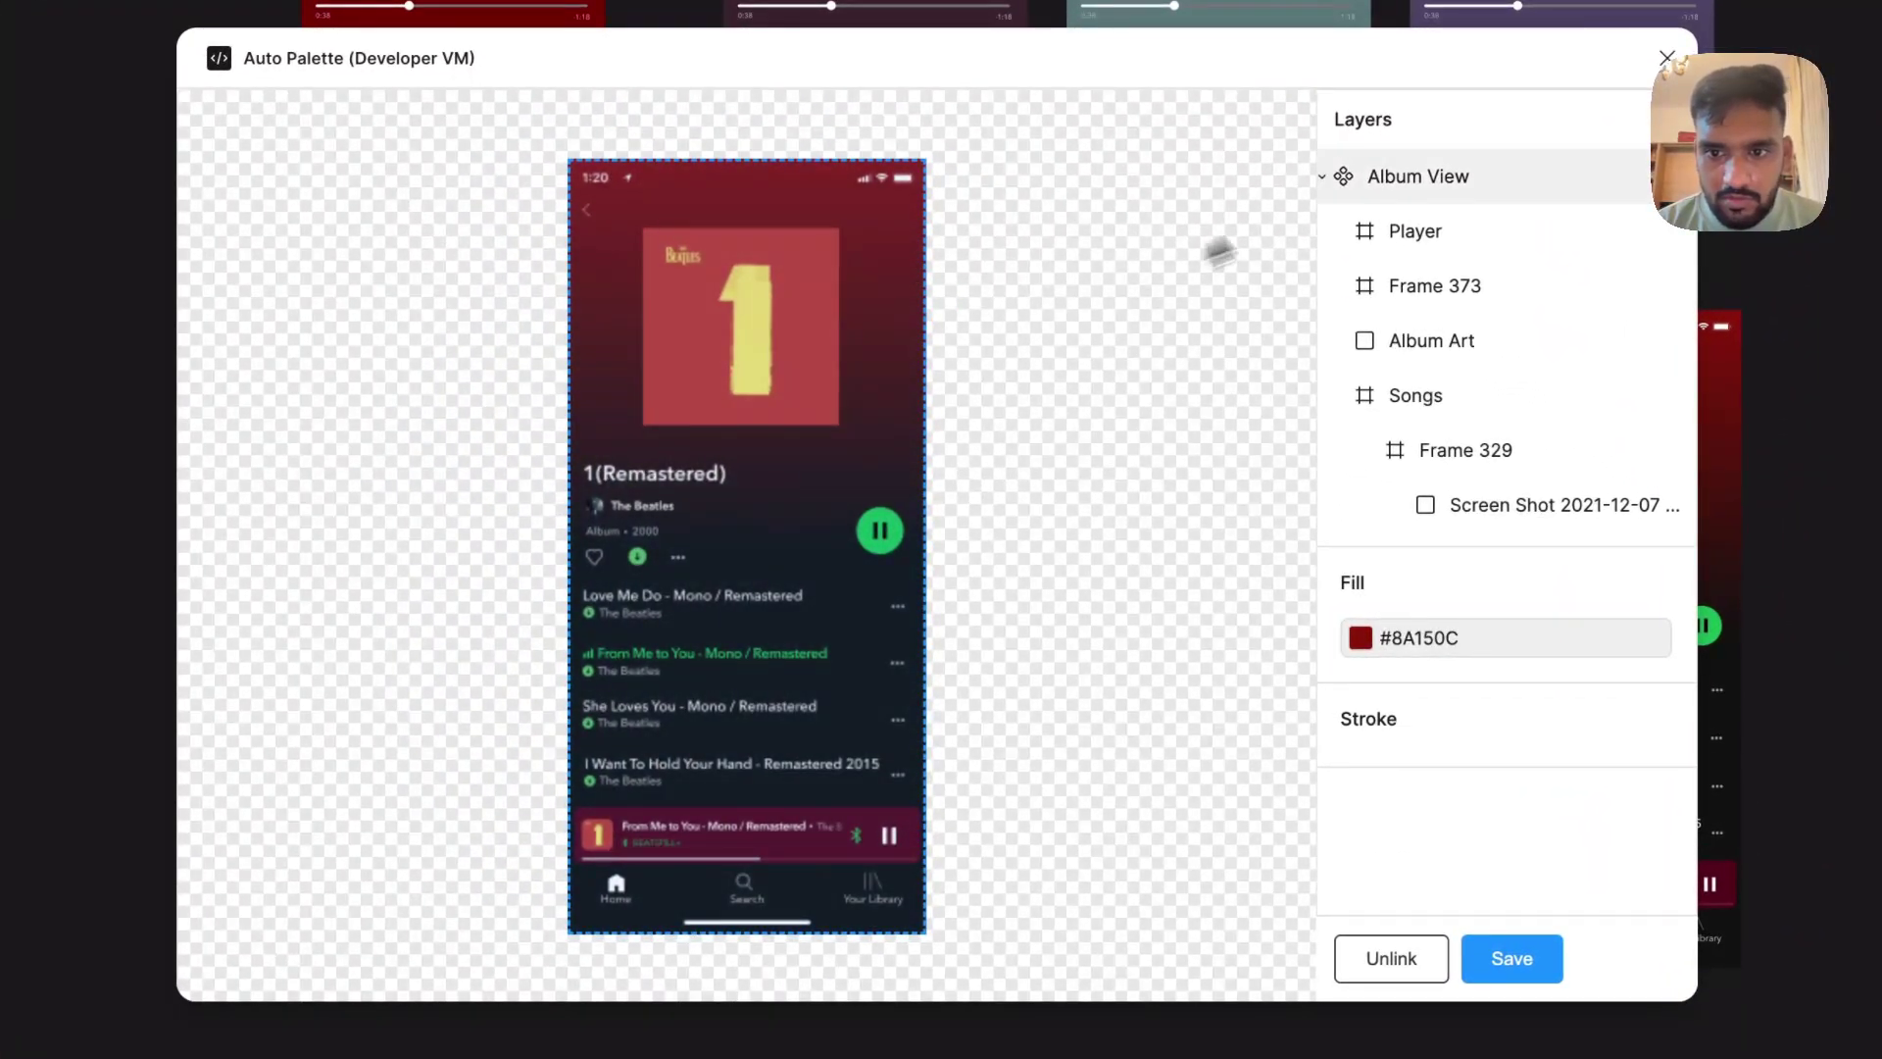
# Collapse the Album View layer tree and choose Album Art as the source image for its fill formula
pyautogui.click(1322, 176)
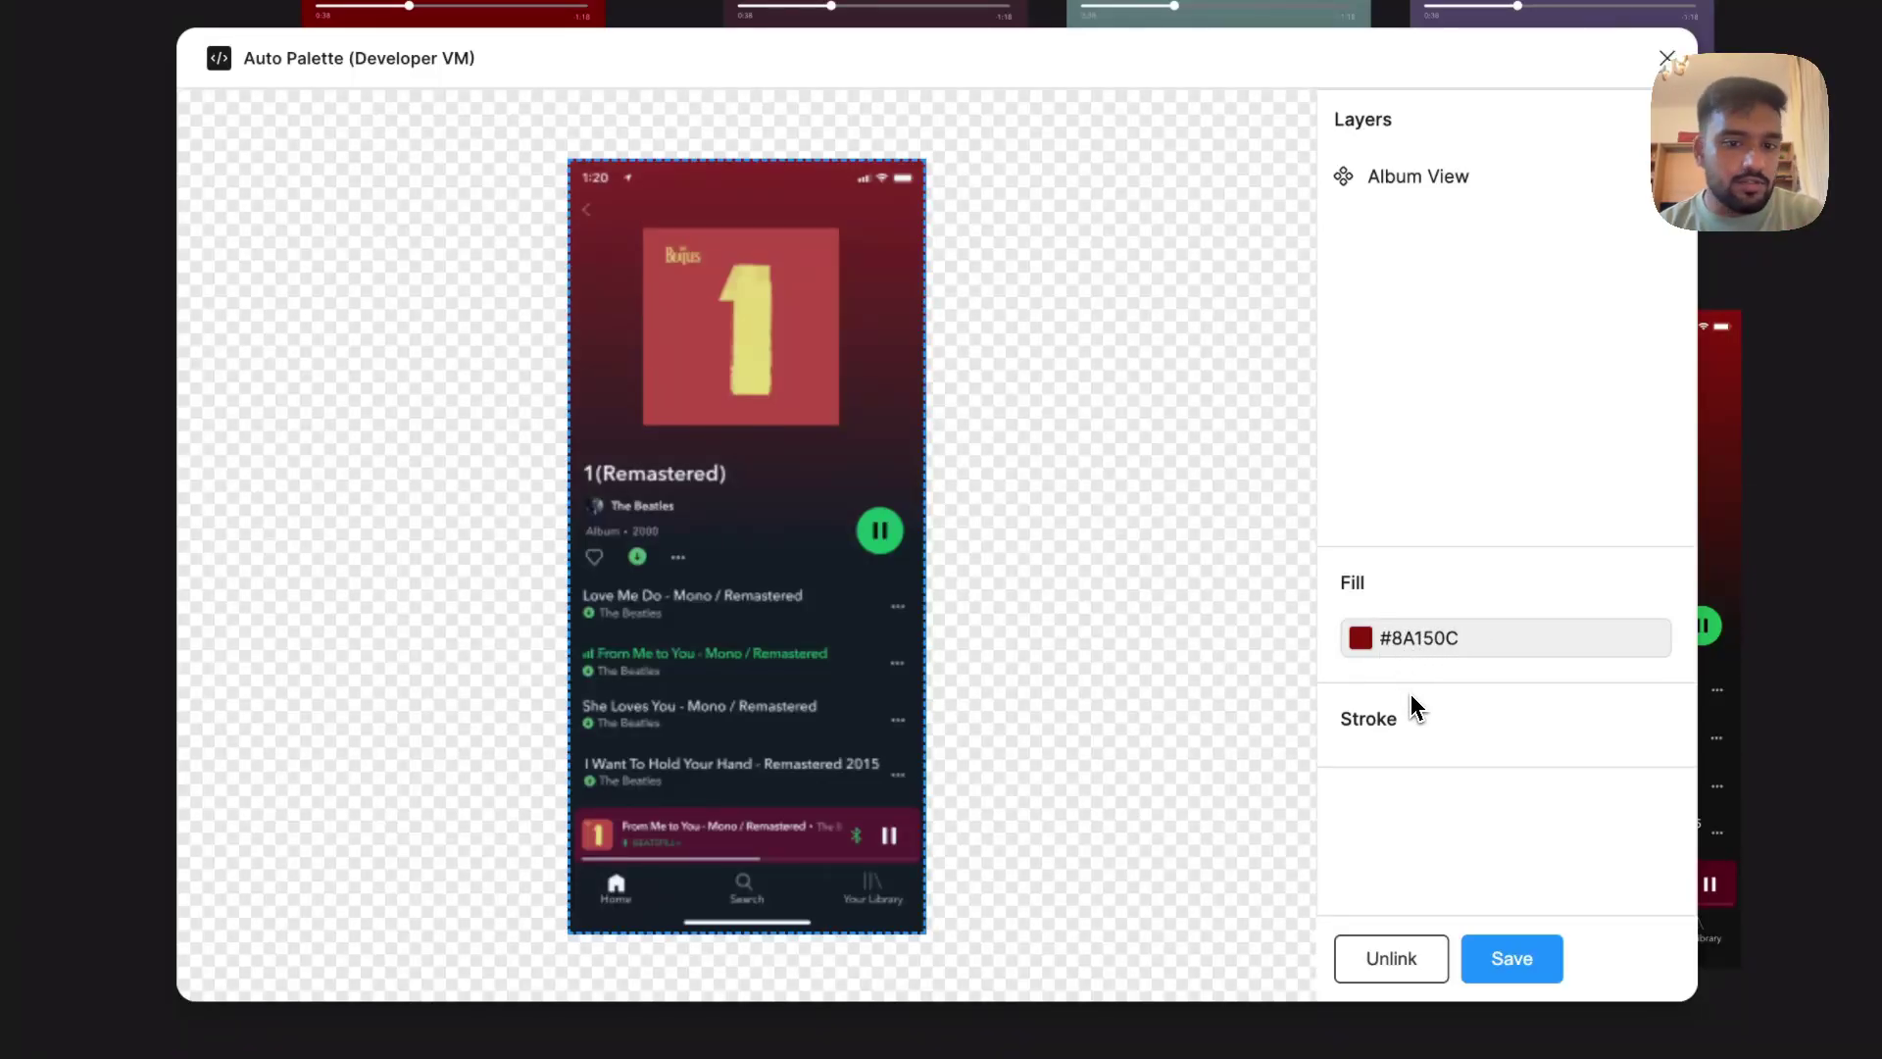
pyautogui.click(1374, 643)
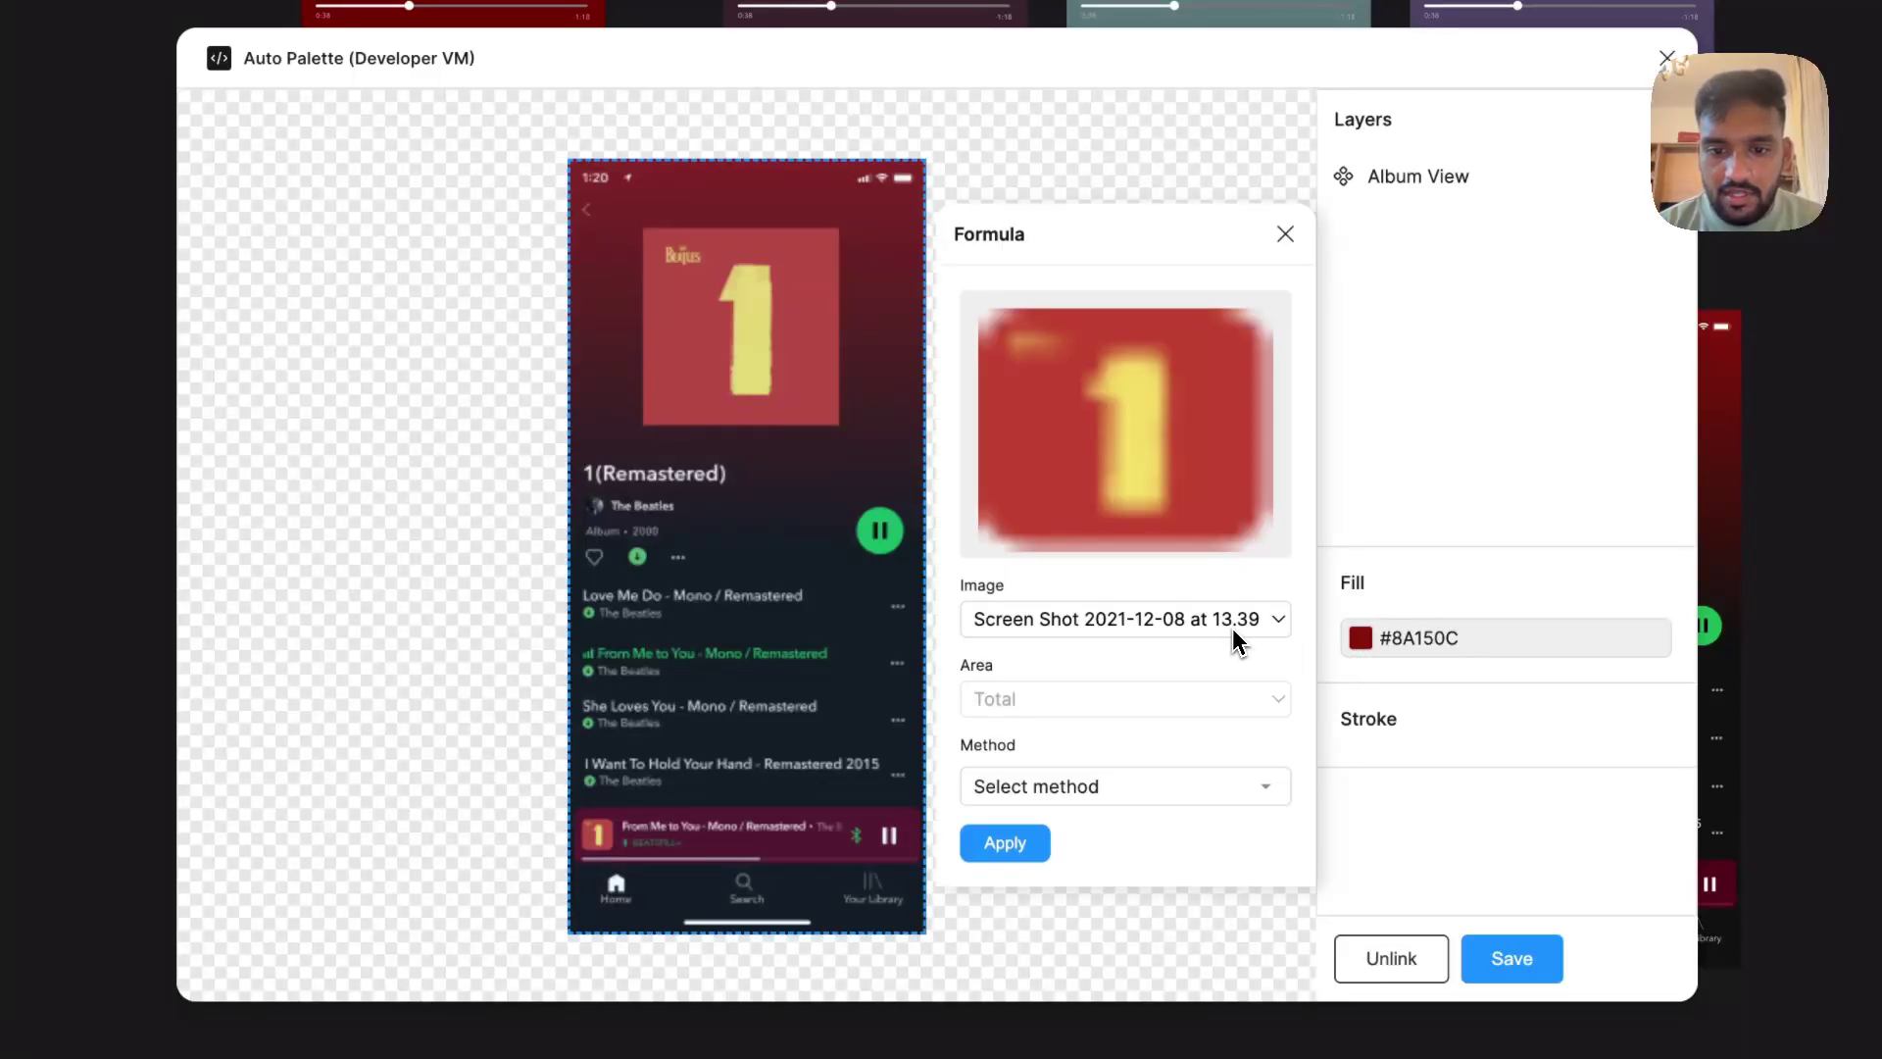
pyautogui.click(1037, 618)
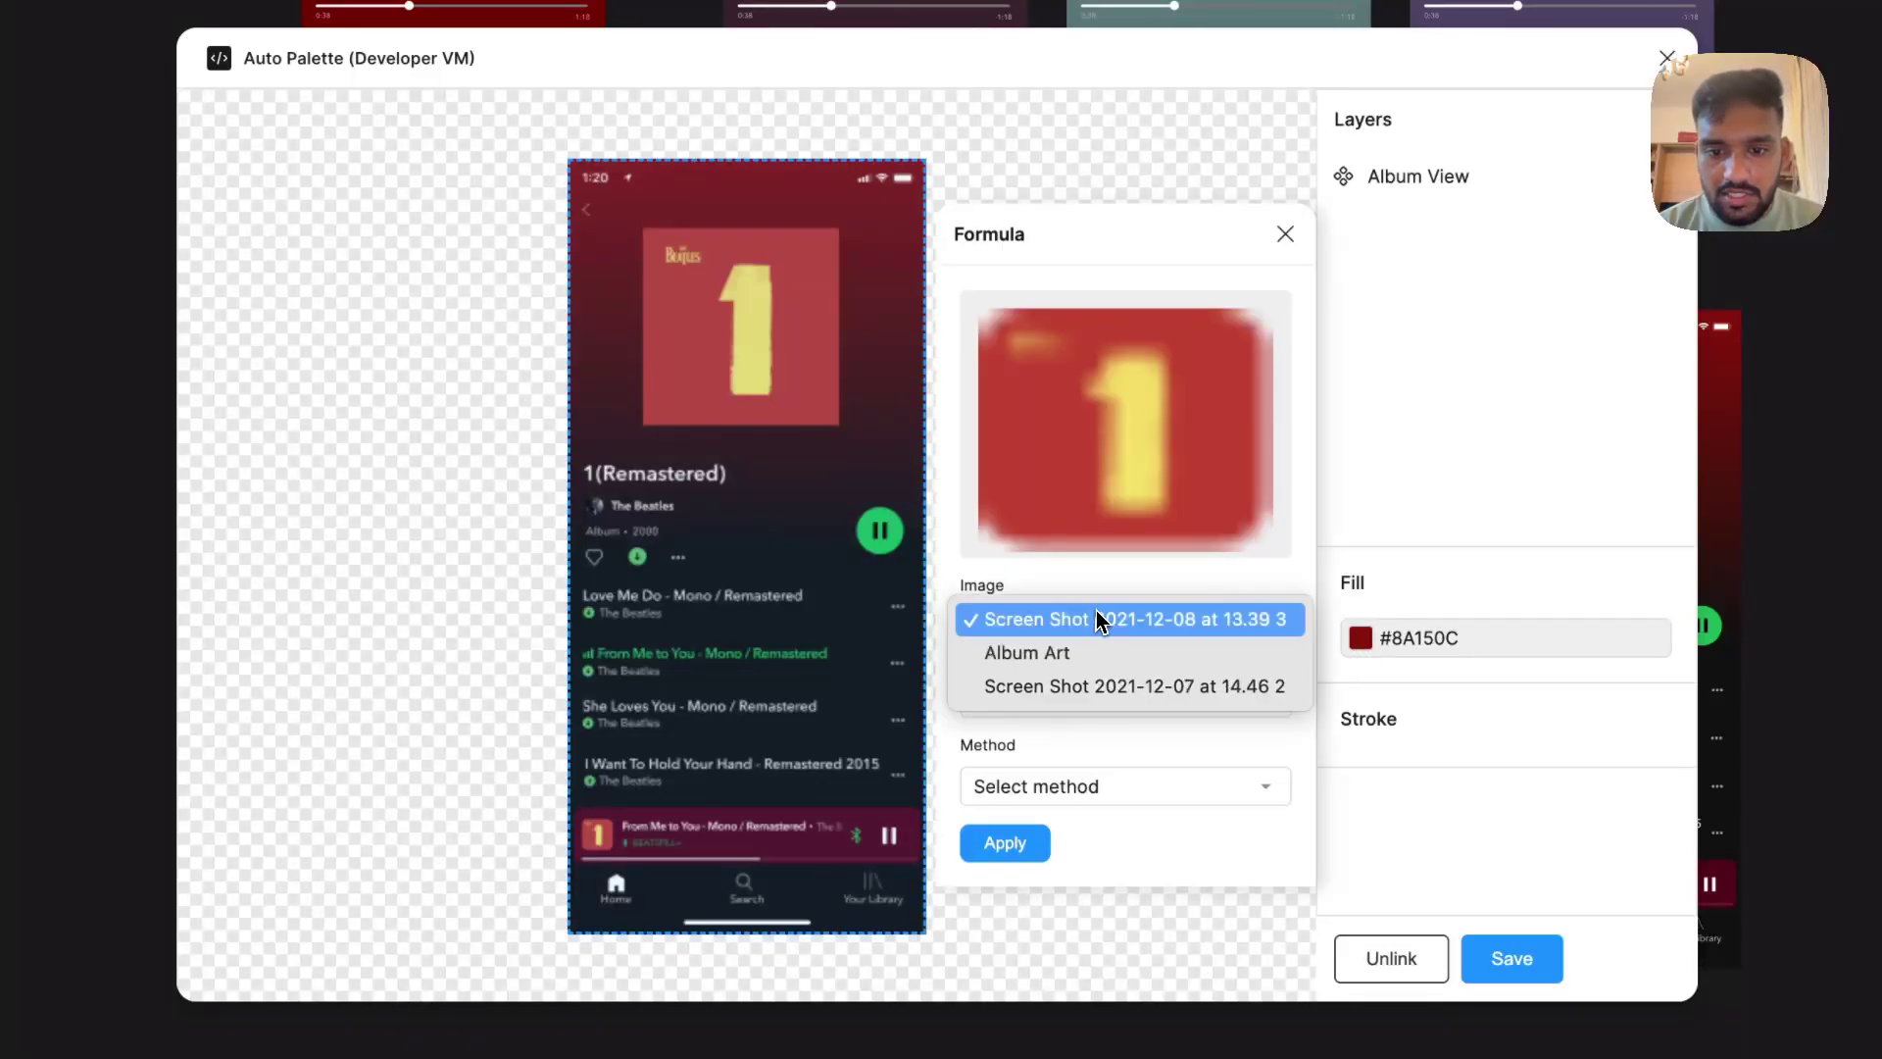
pyautogui.click(1049, 649)
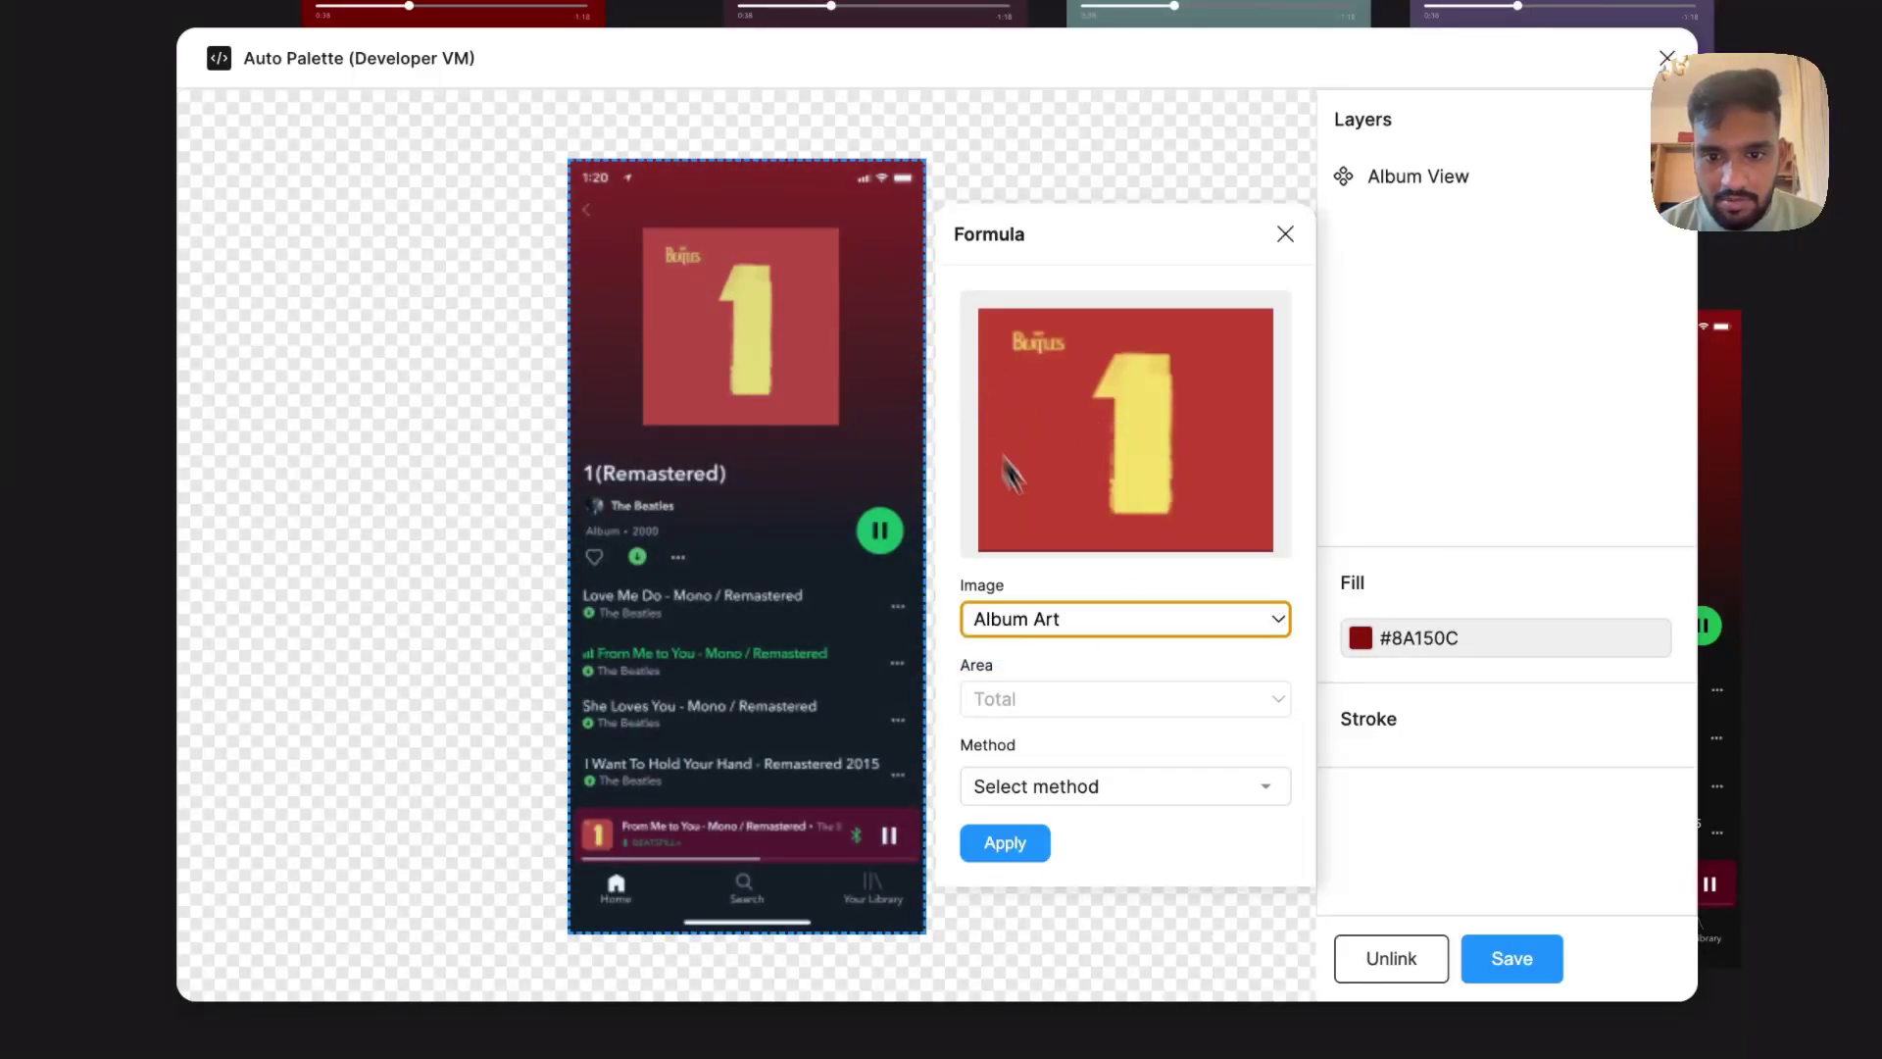
# Set the Album View fill's color method to Average and apply the formula
pyautogui.click(1051, 785)
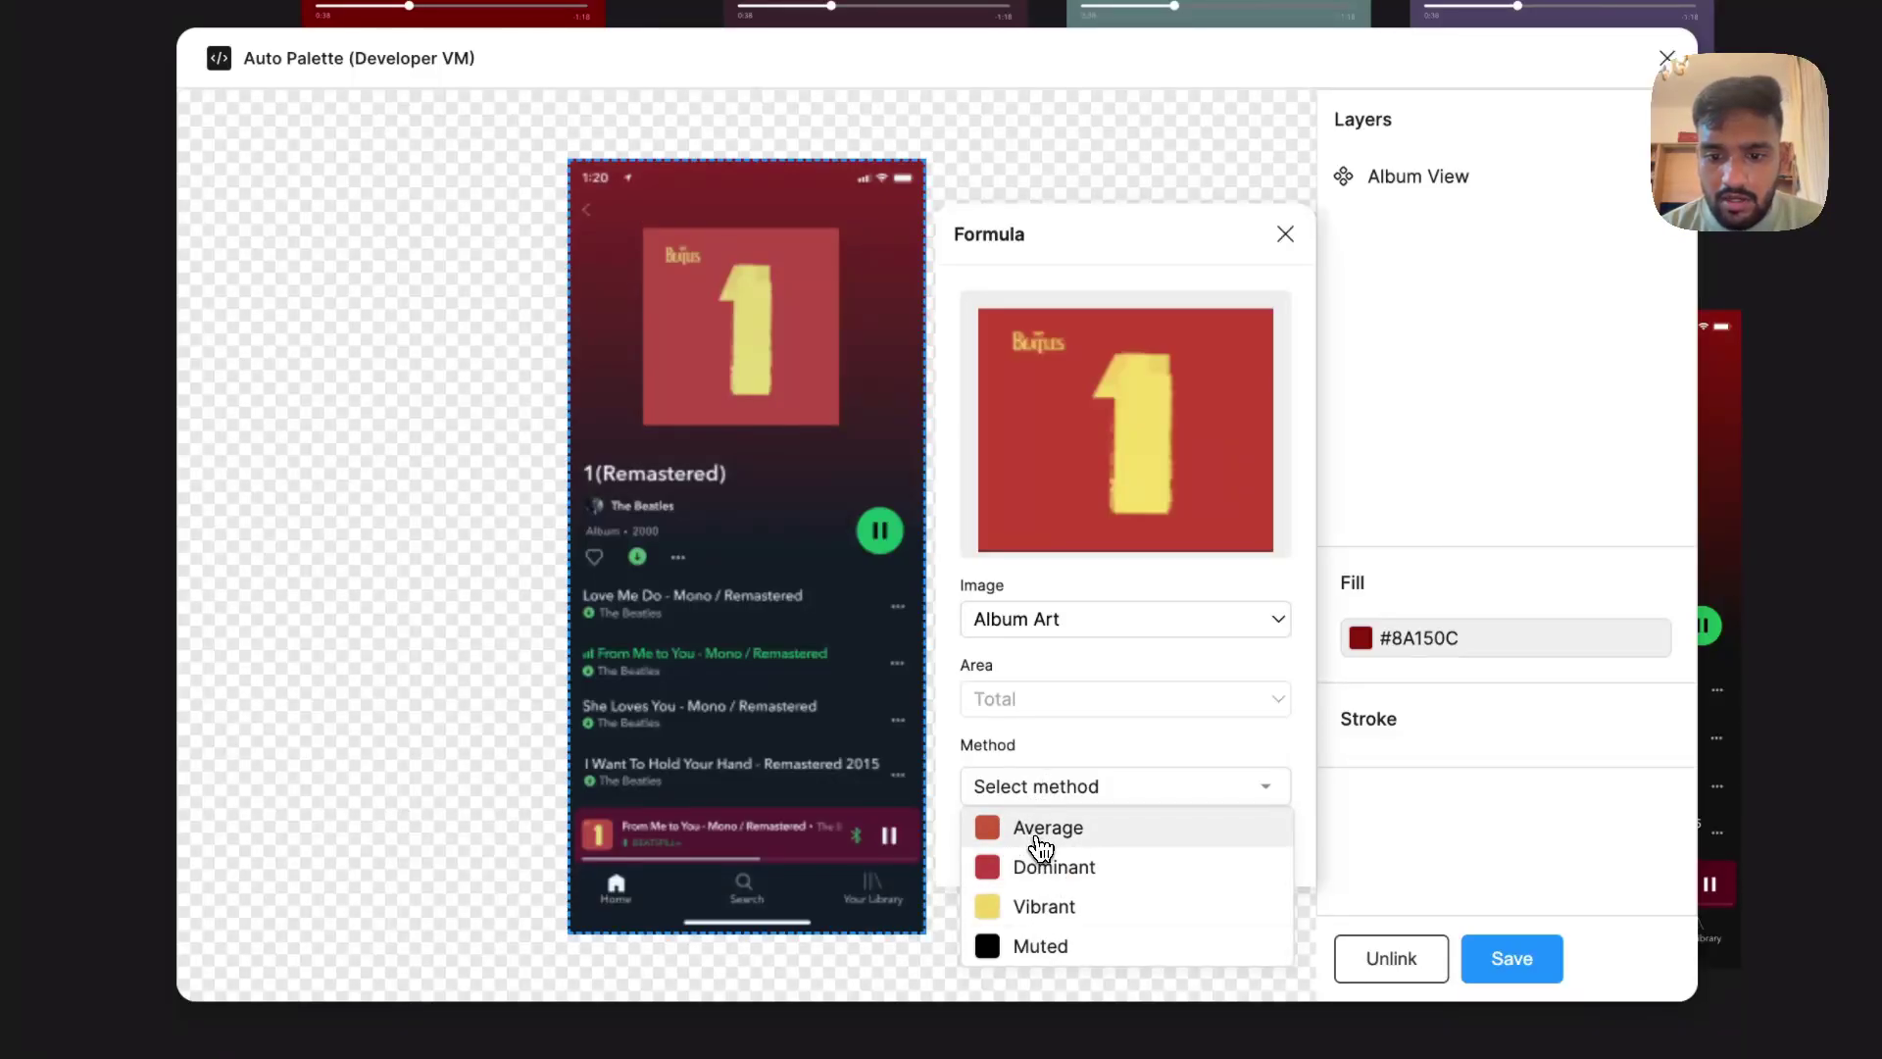
pyautogui.click(1039, 838)
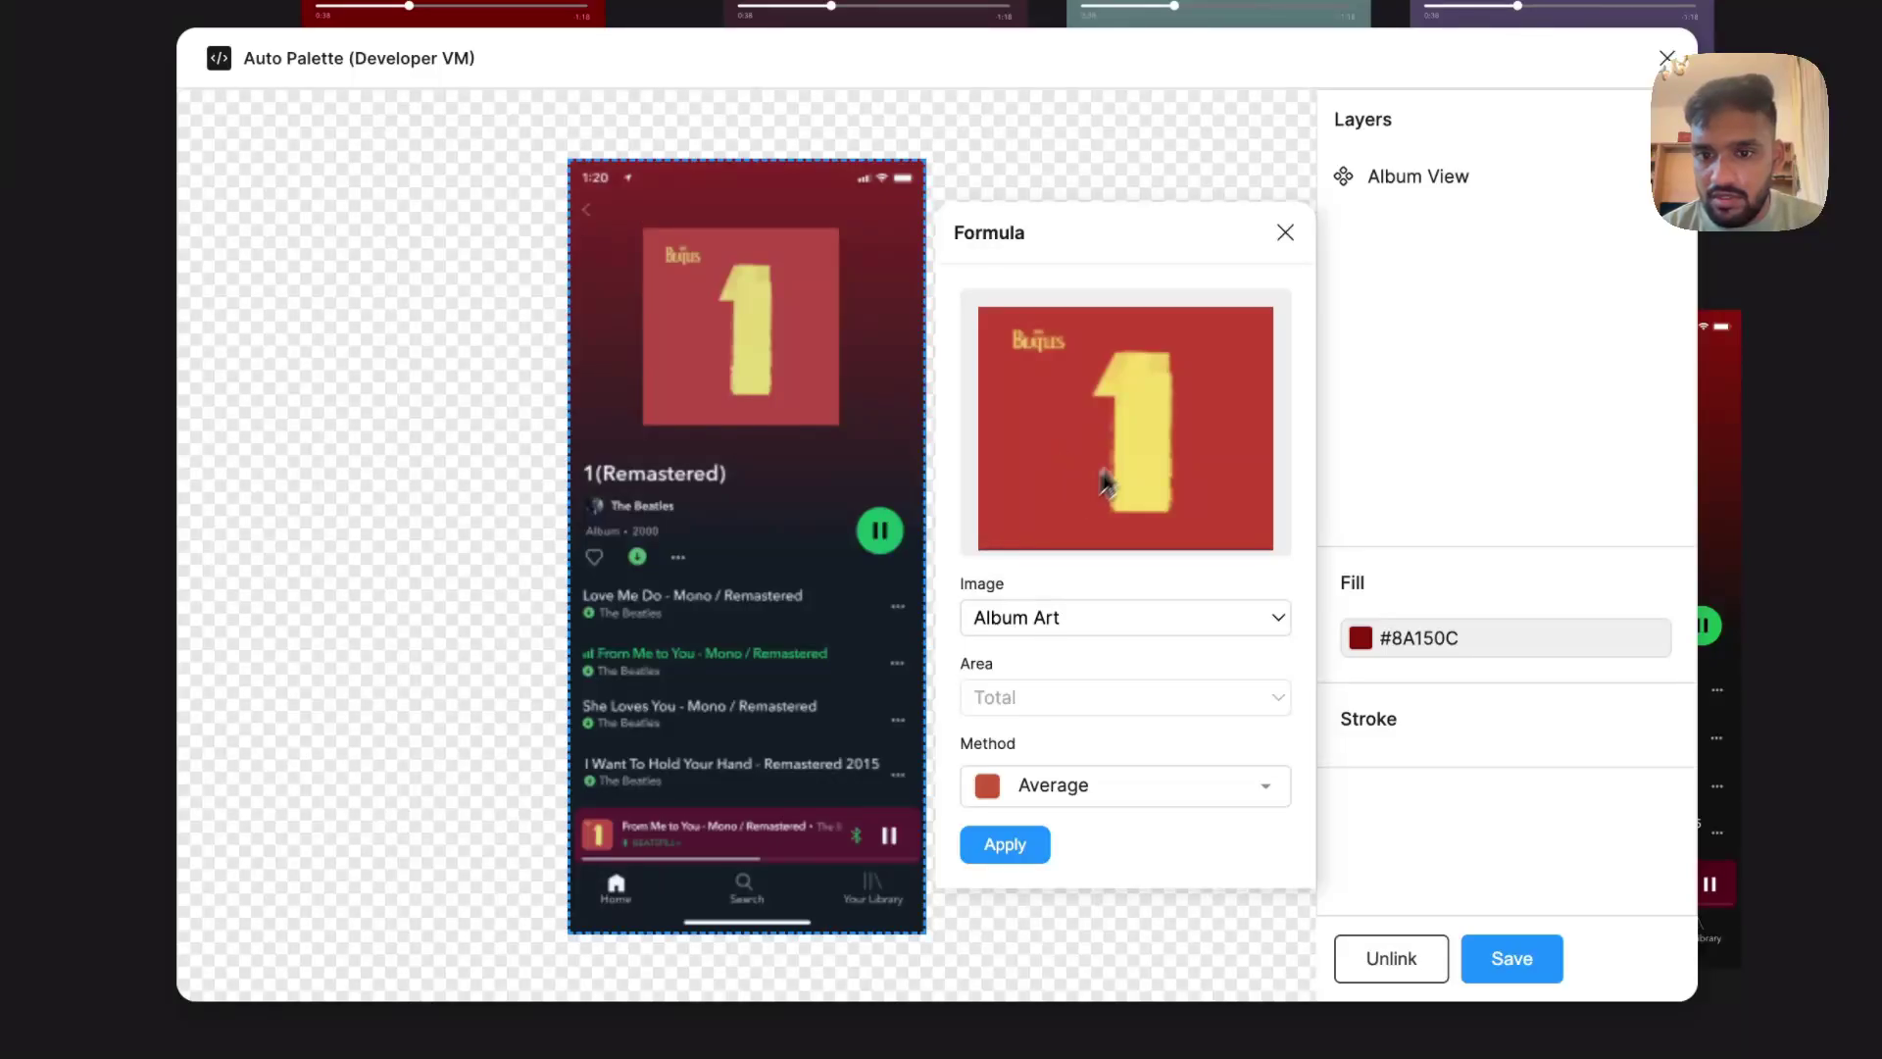
pyautogui.click(1083, 790)
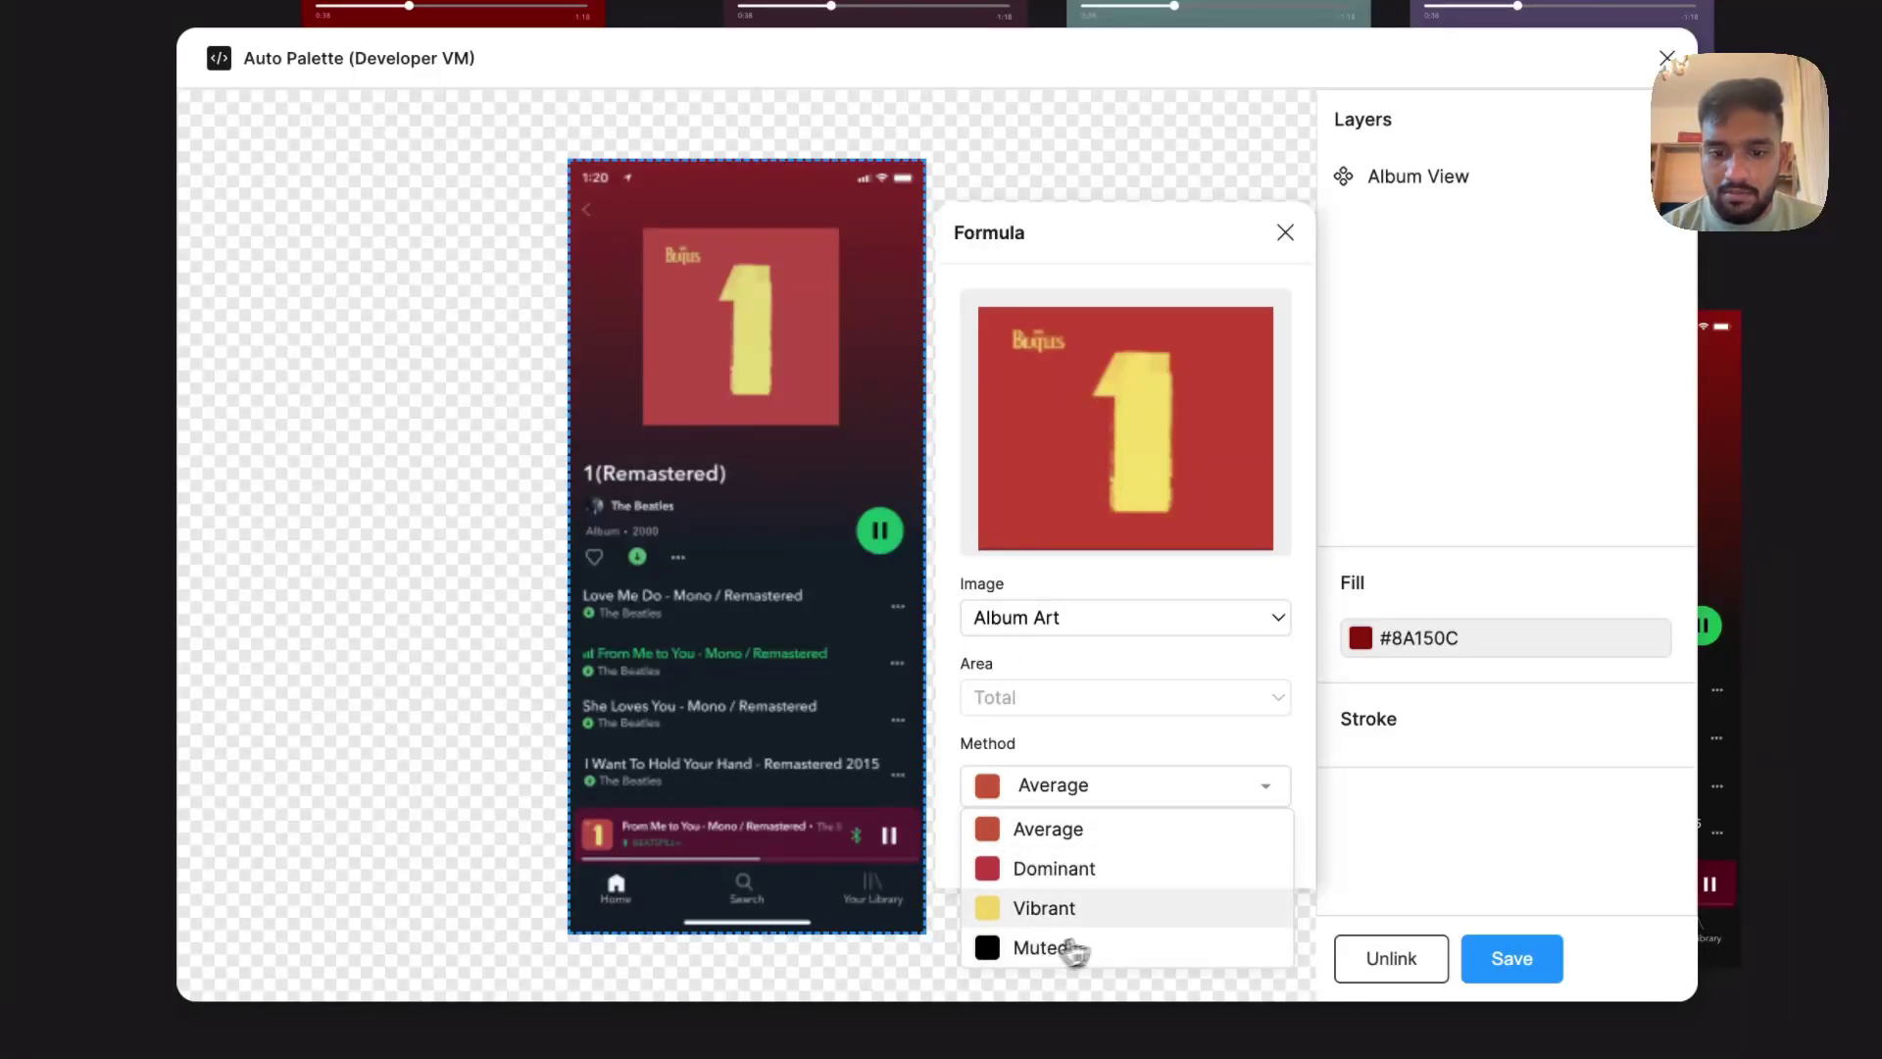
pyautogui.click(1103, 834)
pyautogui.click(1005, 845)
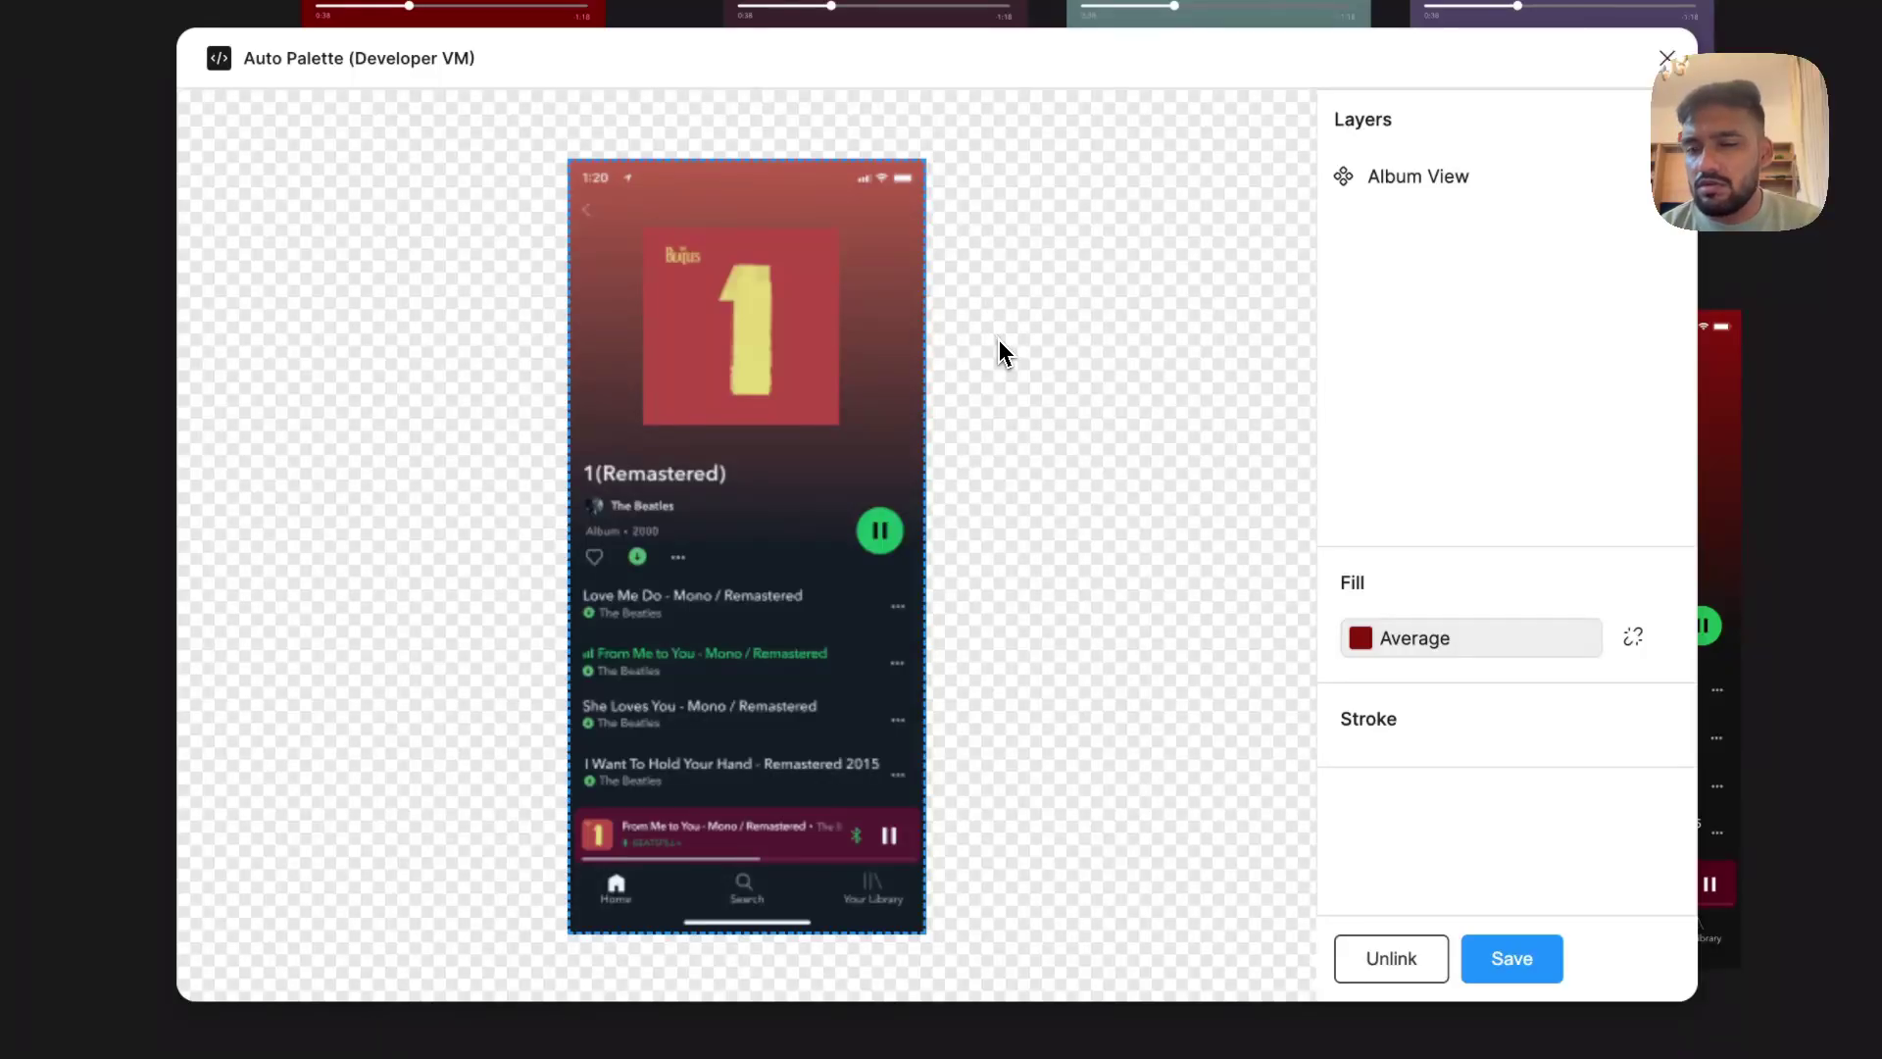
# Select the Player bar, expand the Album View layer tree, and collapse its Player and Frame 373 layers
pyautogui.click(871, 850)
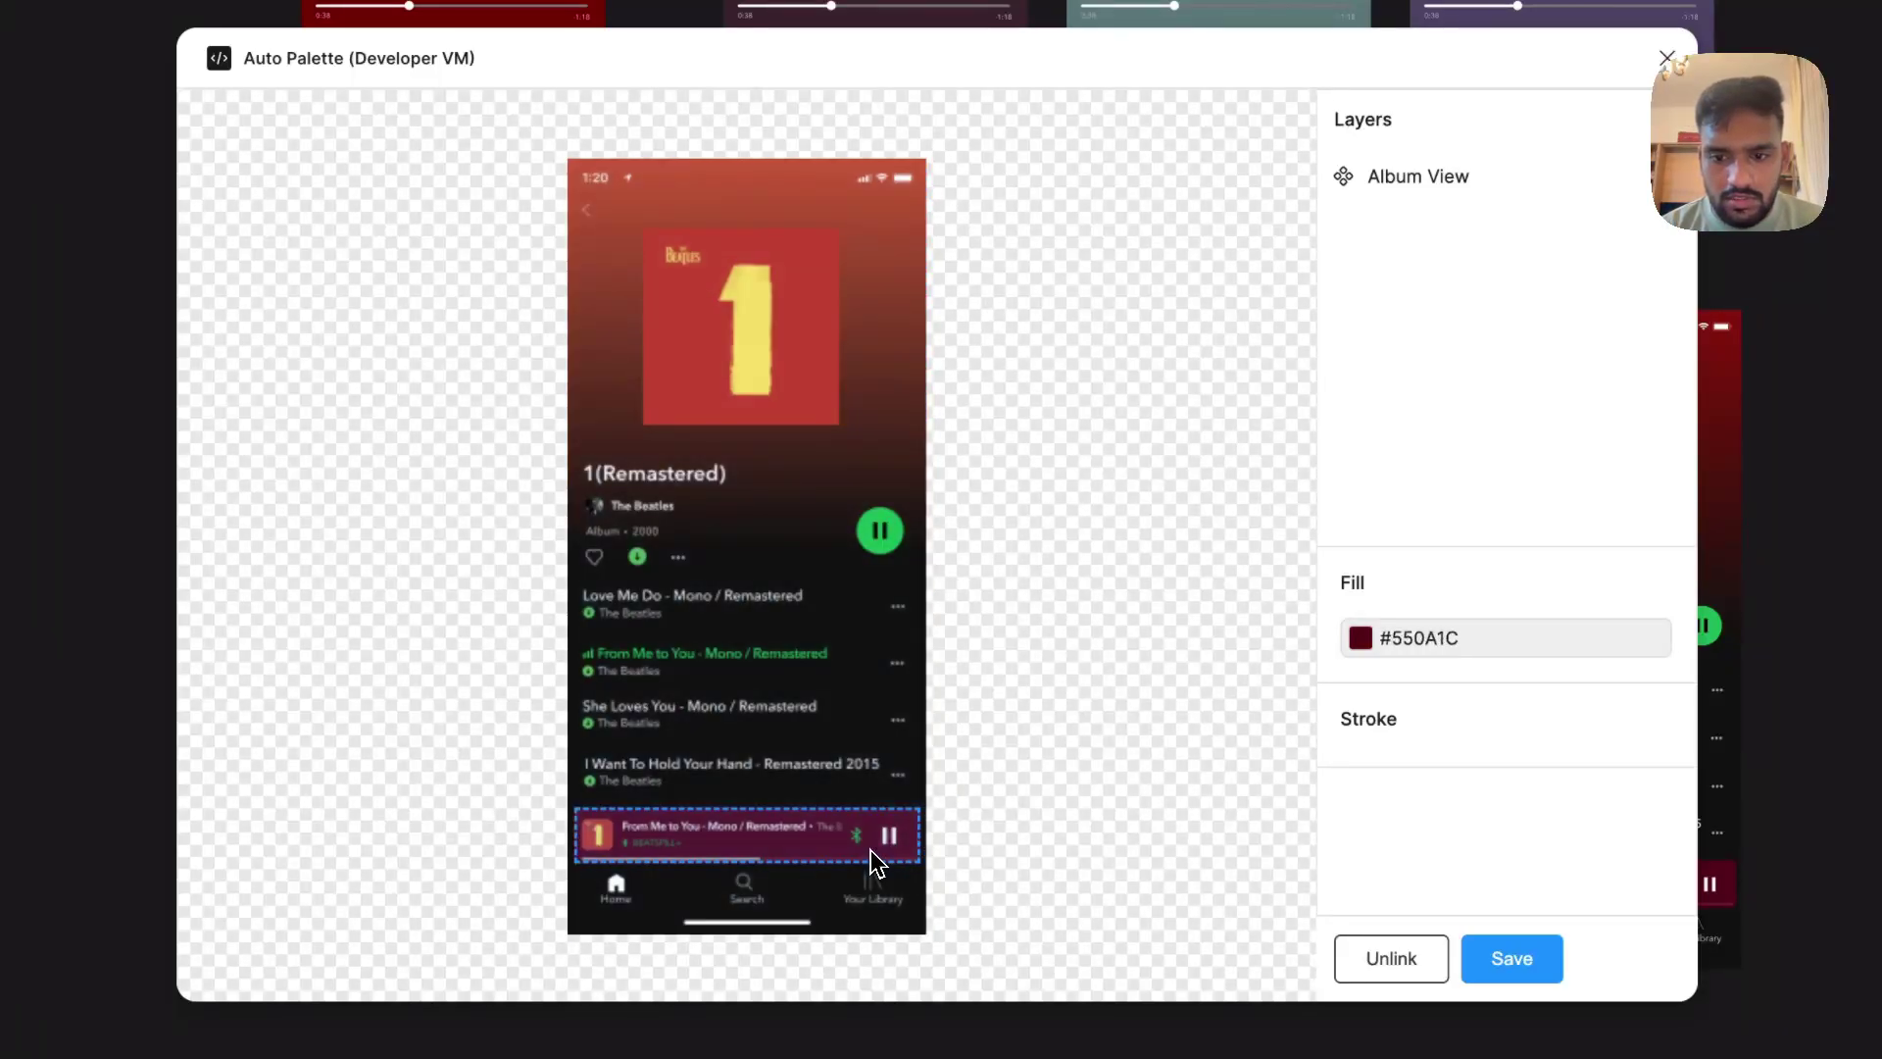
pyautogui.click(1336, 181)
pyautogui.scroll(-5, 1392, 441)
pyautogui.scroll(5, 1403, 524)
pyautogui.scroll(-2, 1404, 534)
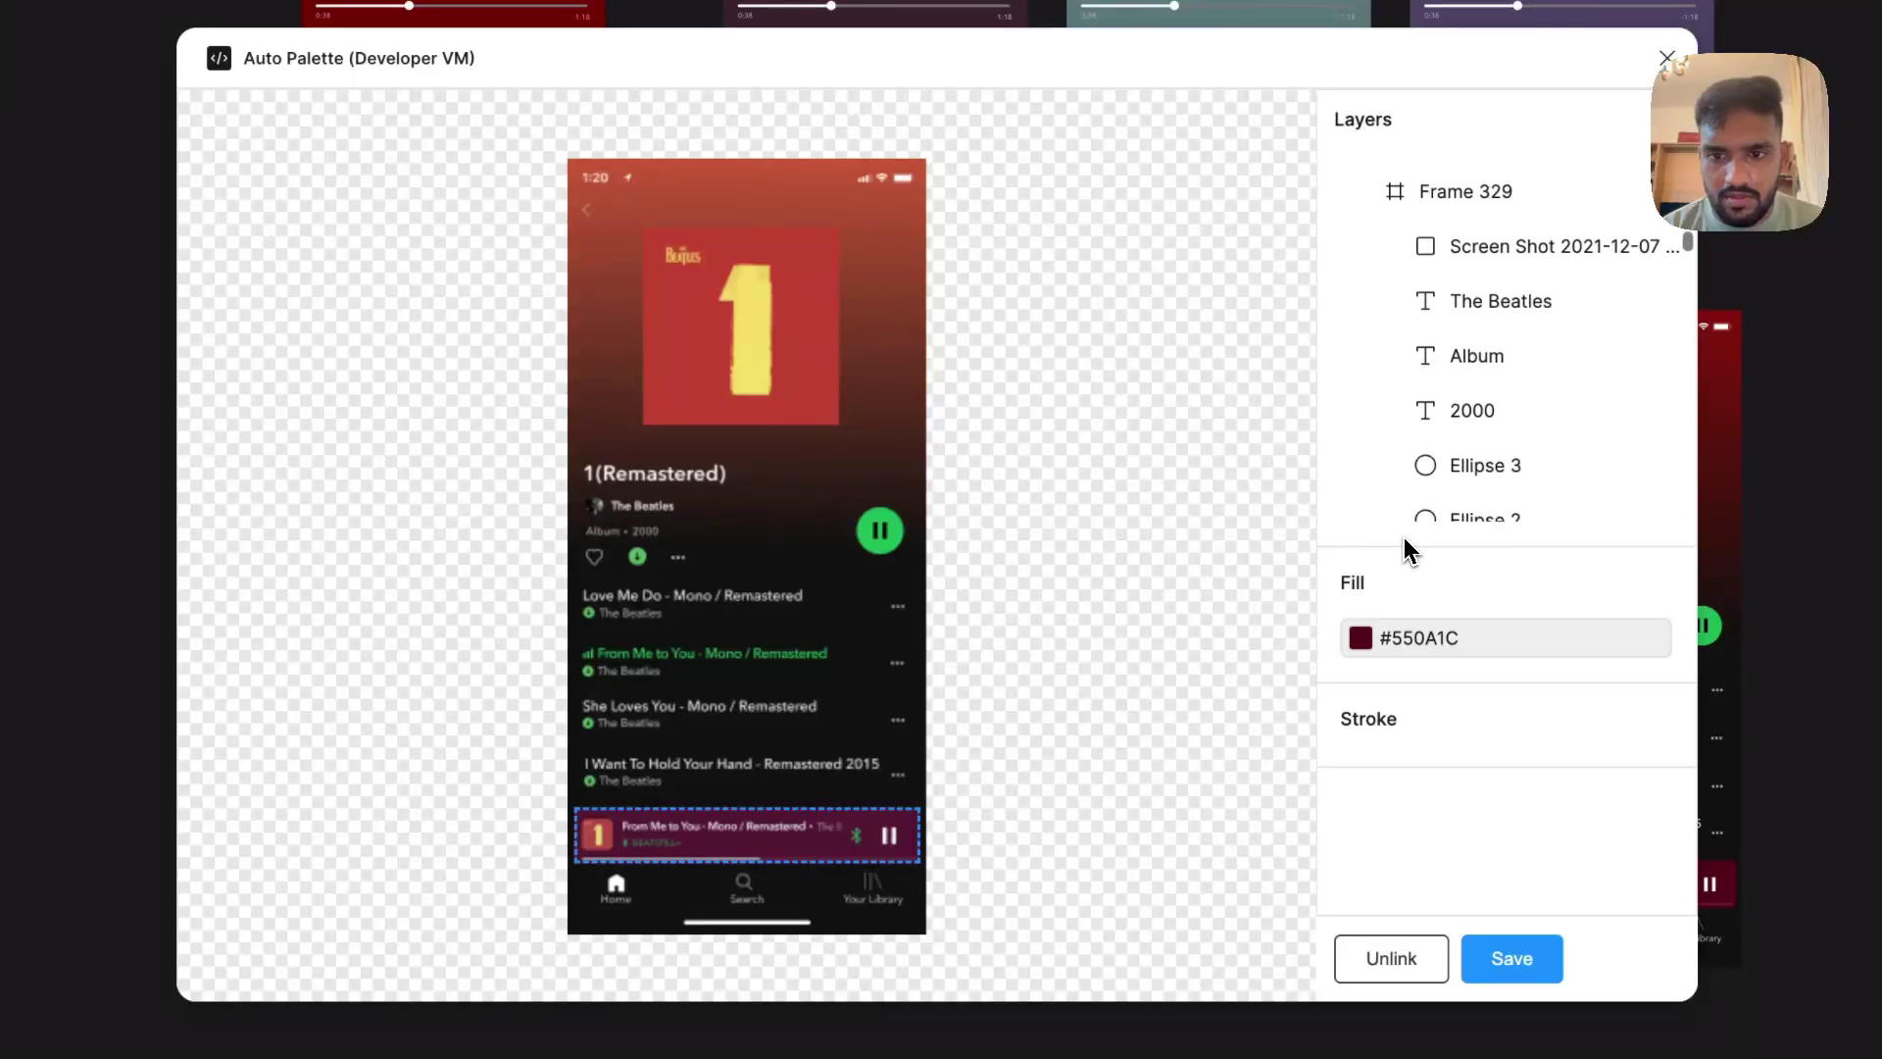
pyautogui.scroll(5, 1402, 392)
pyautogui.click(1345, 233)
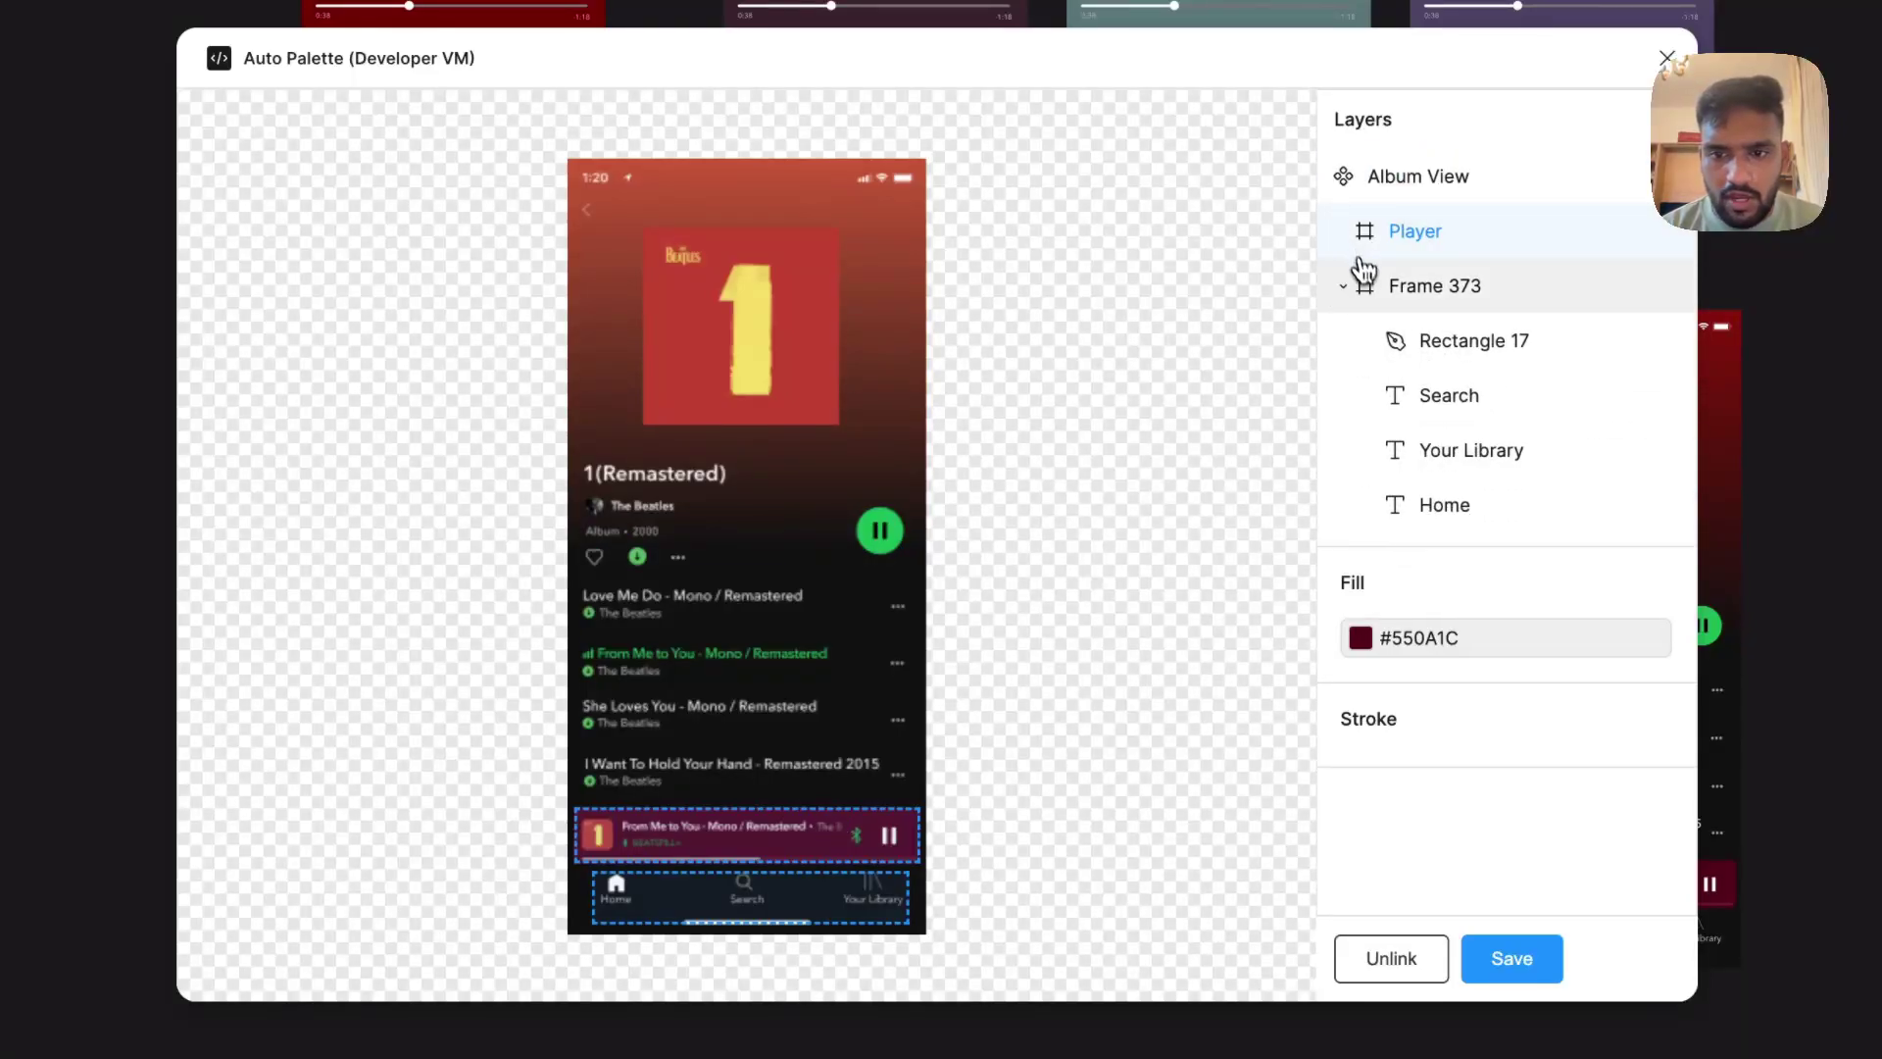
pyautogui.click(1336, 286)
# Inspect the album art, Frame 329 and the first song row in the preview, and collapse the Songs layer
pyautogui.click(798, 399)
pyautogui.click(819, 529)
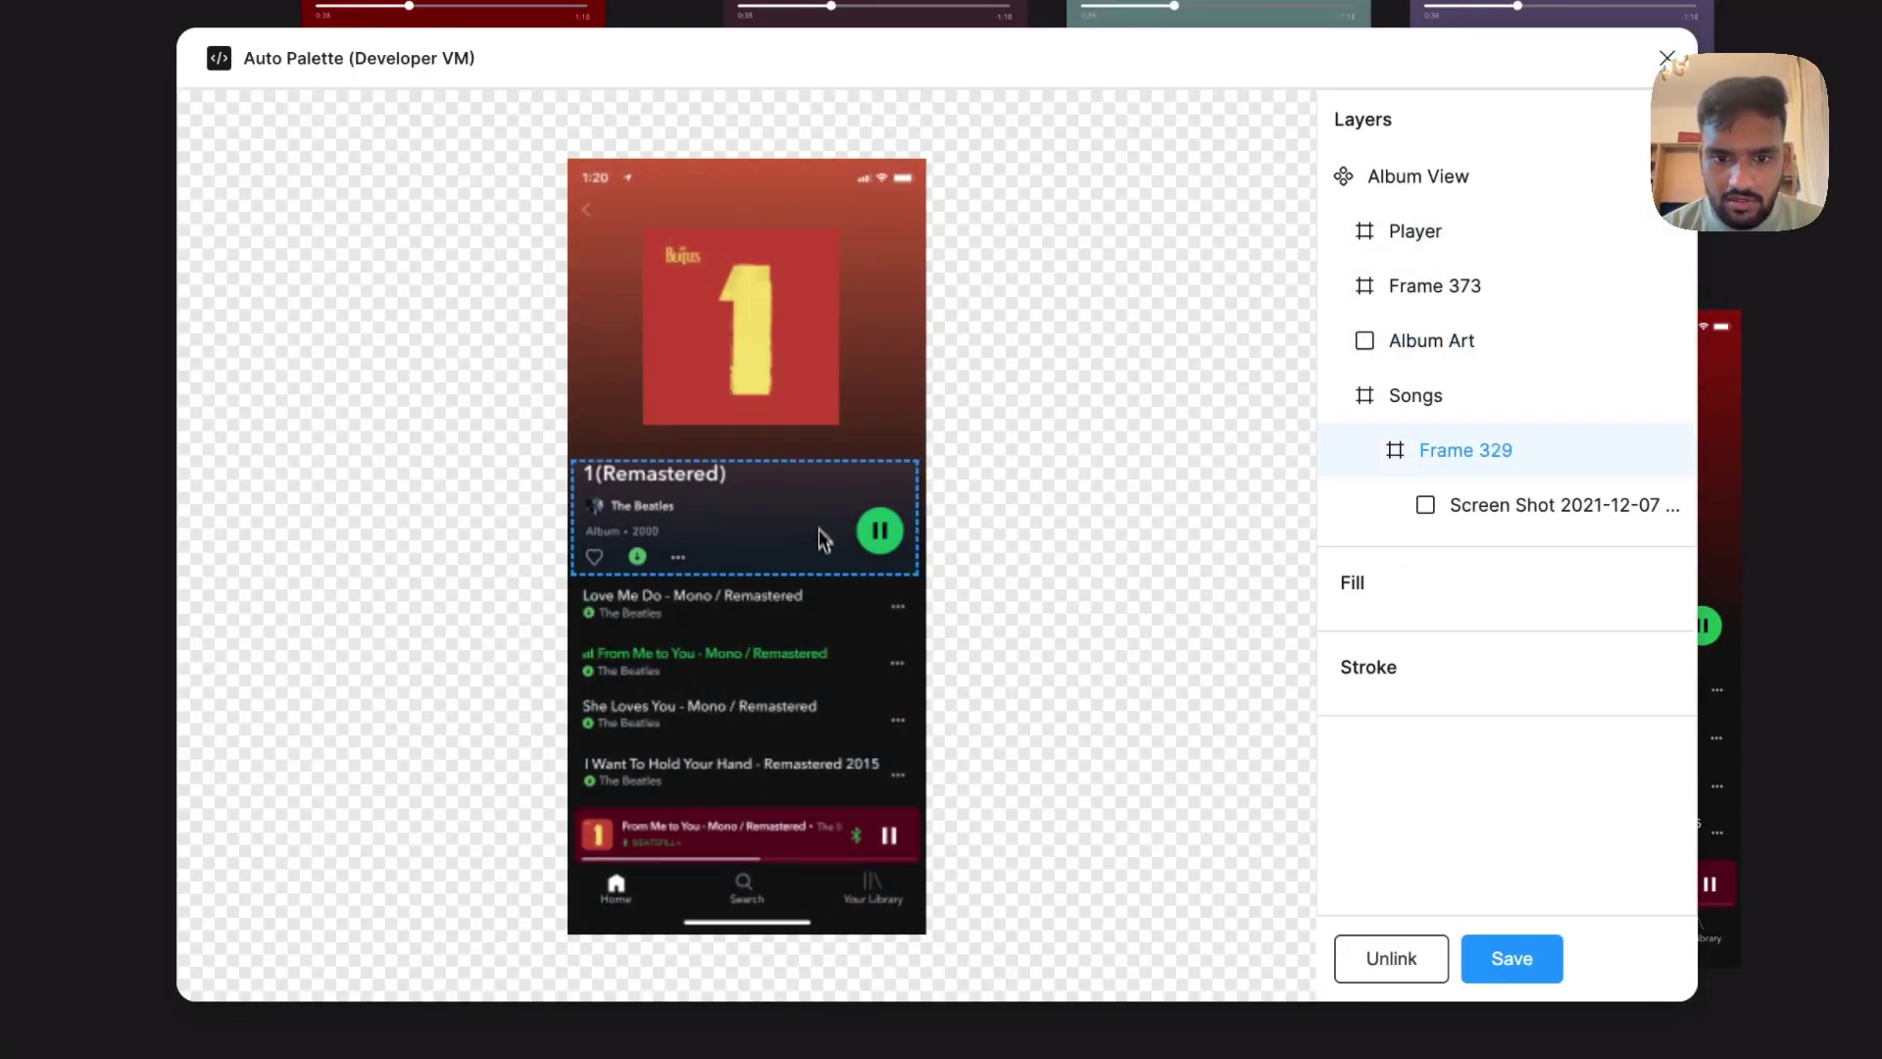
pyautogui.click(812, 600)
pyautogui.click(1343, 397)
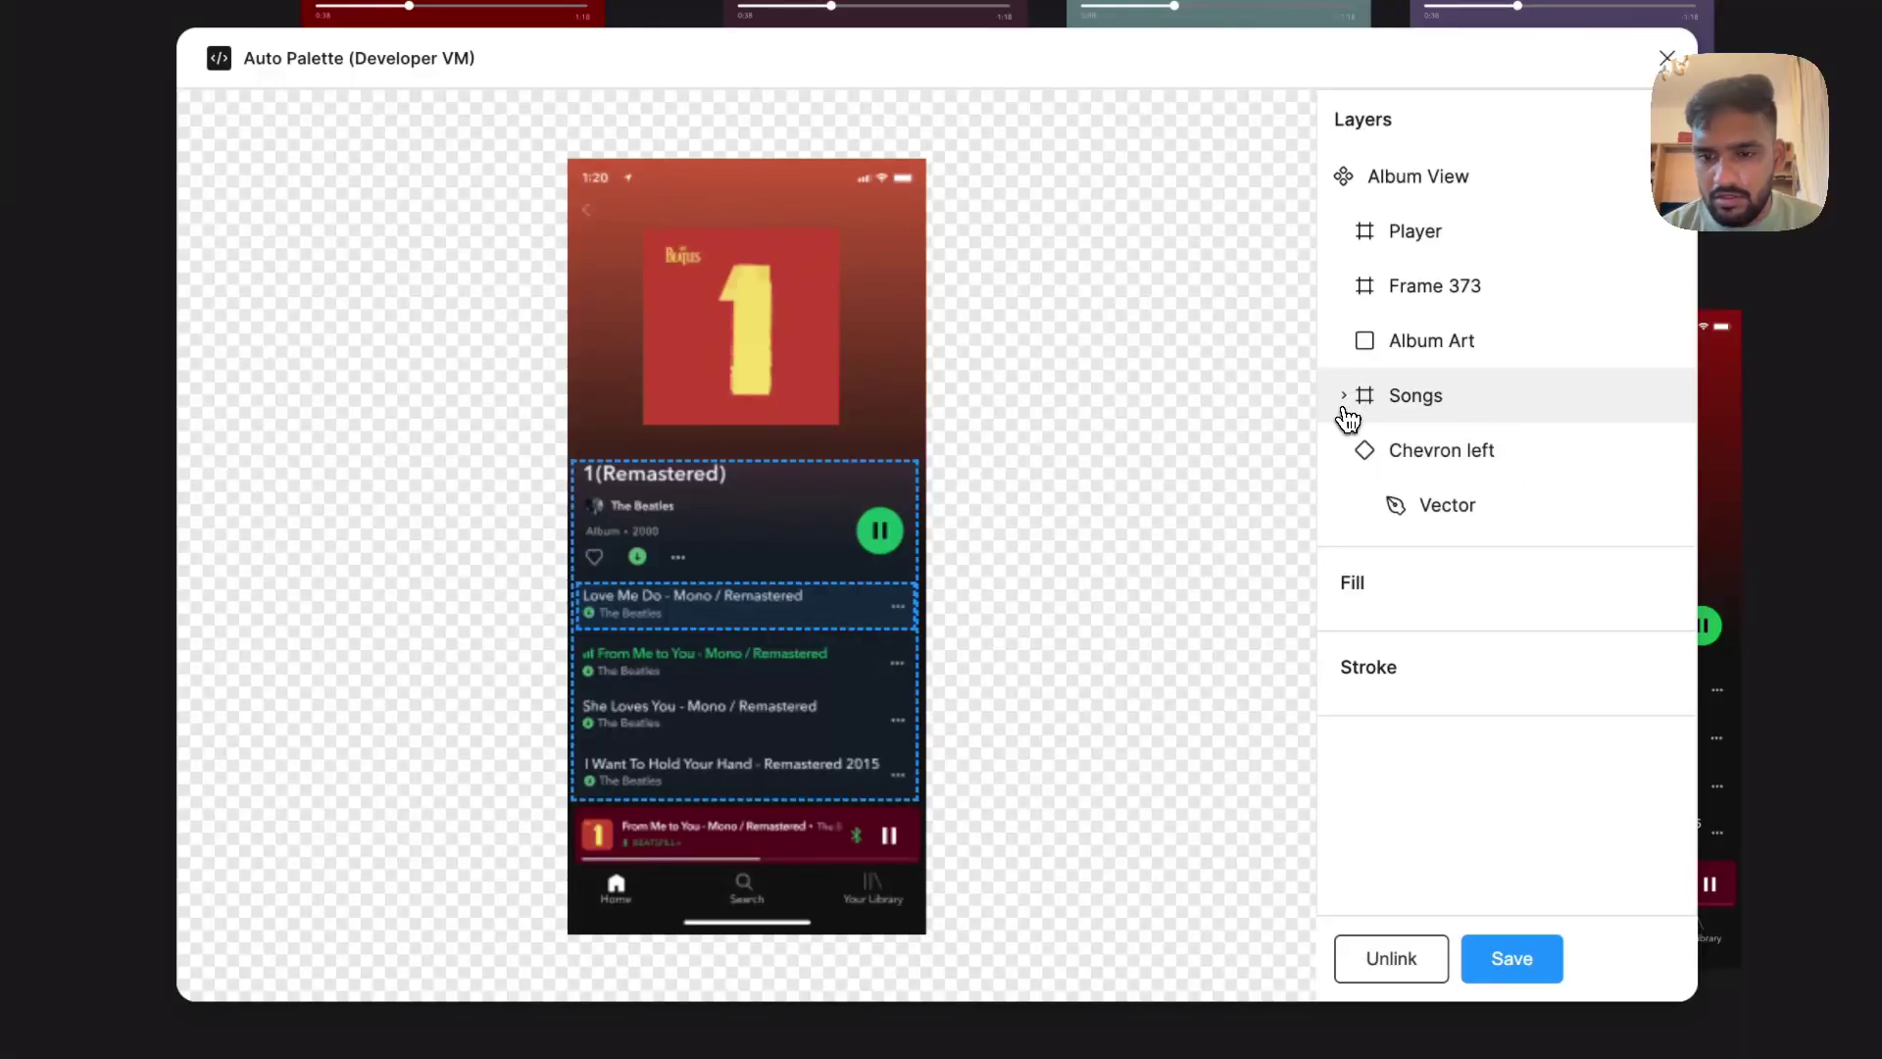
# Collapse the Chevron left layer and choose Album Art as the source image for the Player layer's fill formula
pyautogui.click(1355, 453)
pyautogui.click(1414, 235)
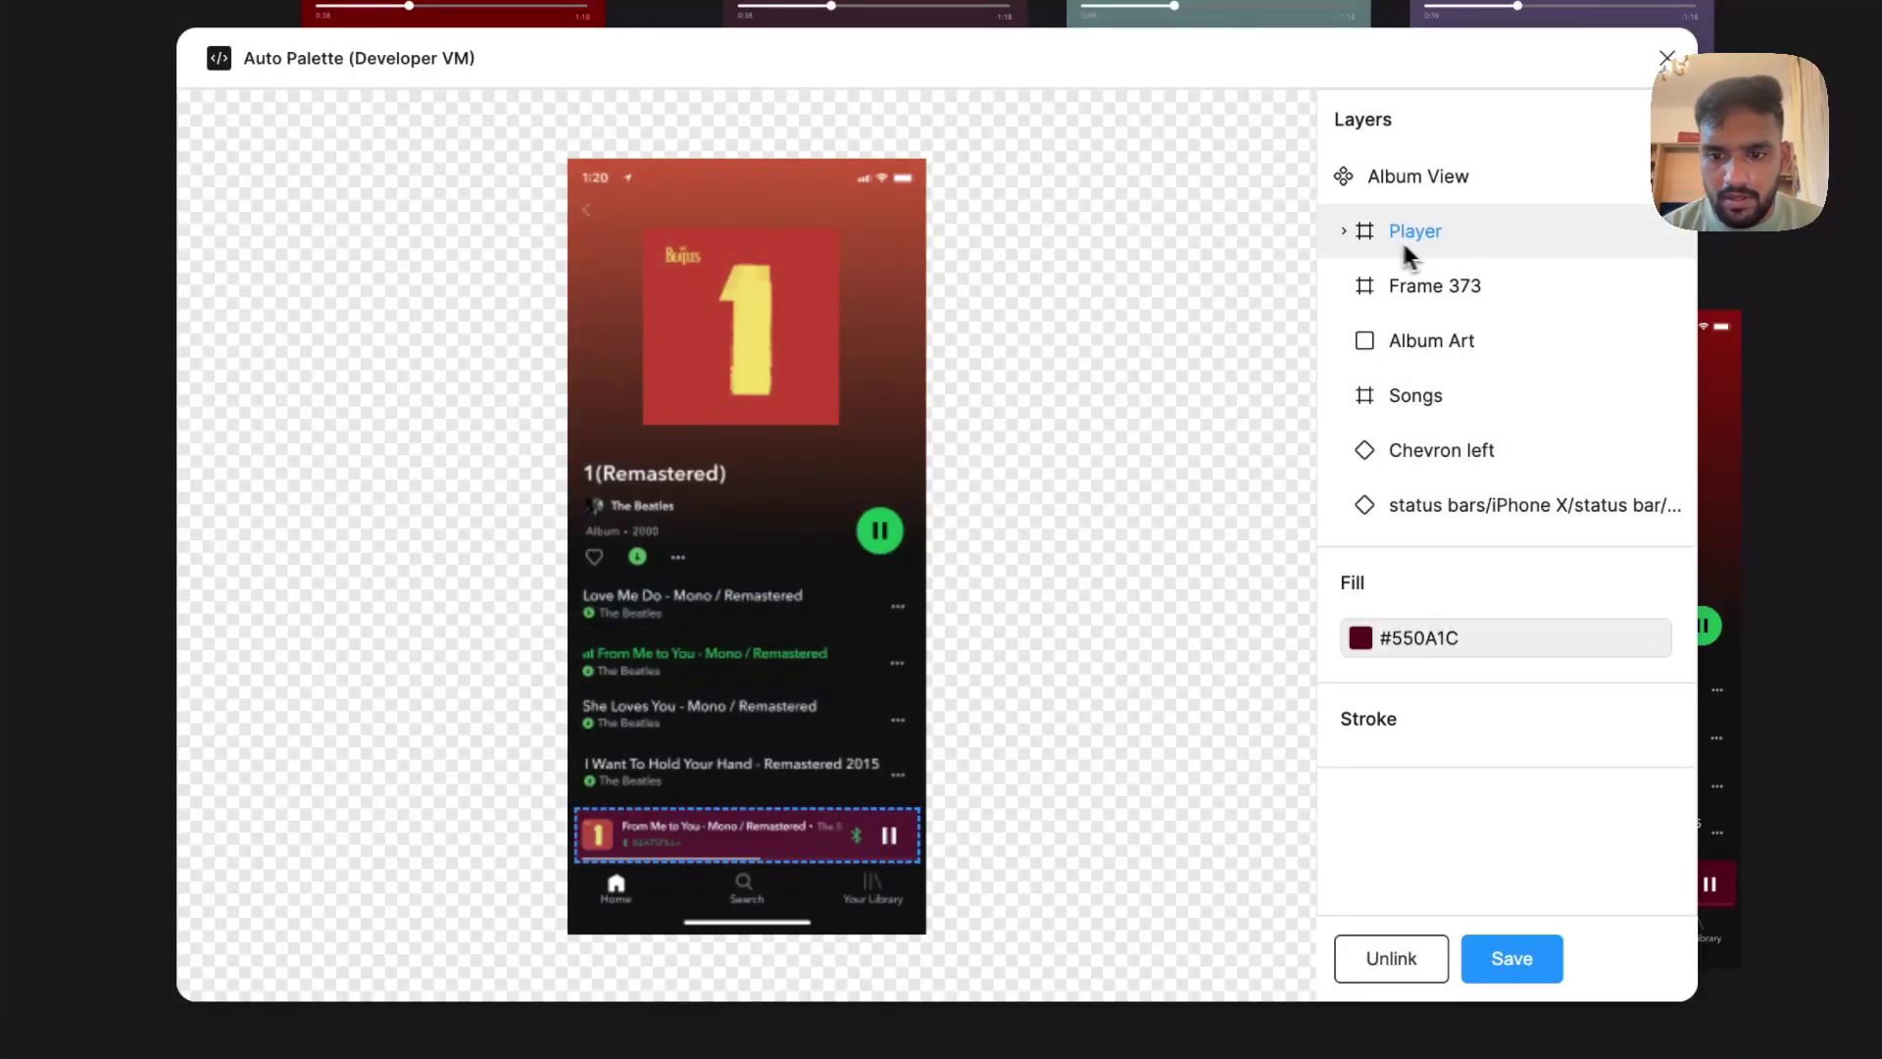
pyautogui.click(1357, 643)
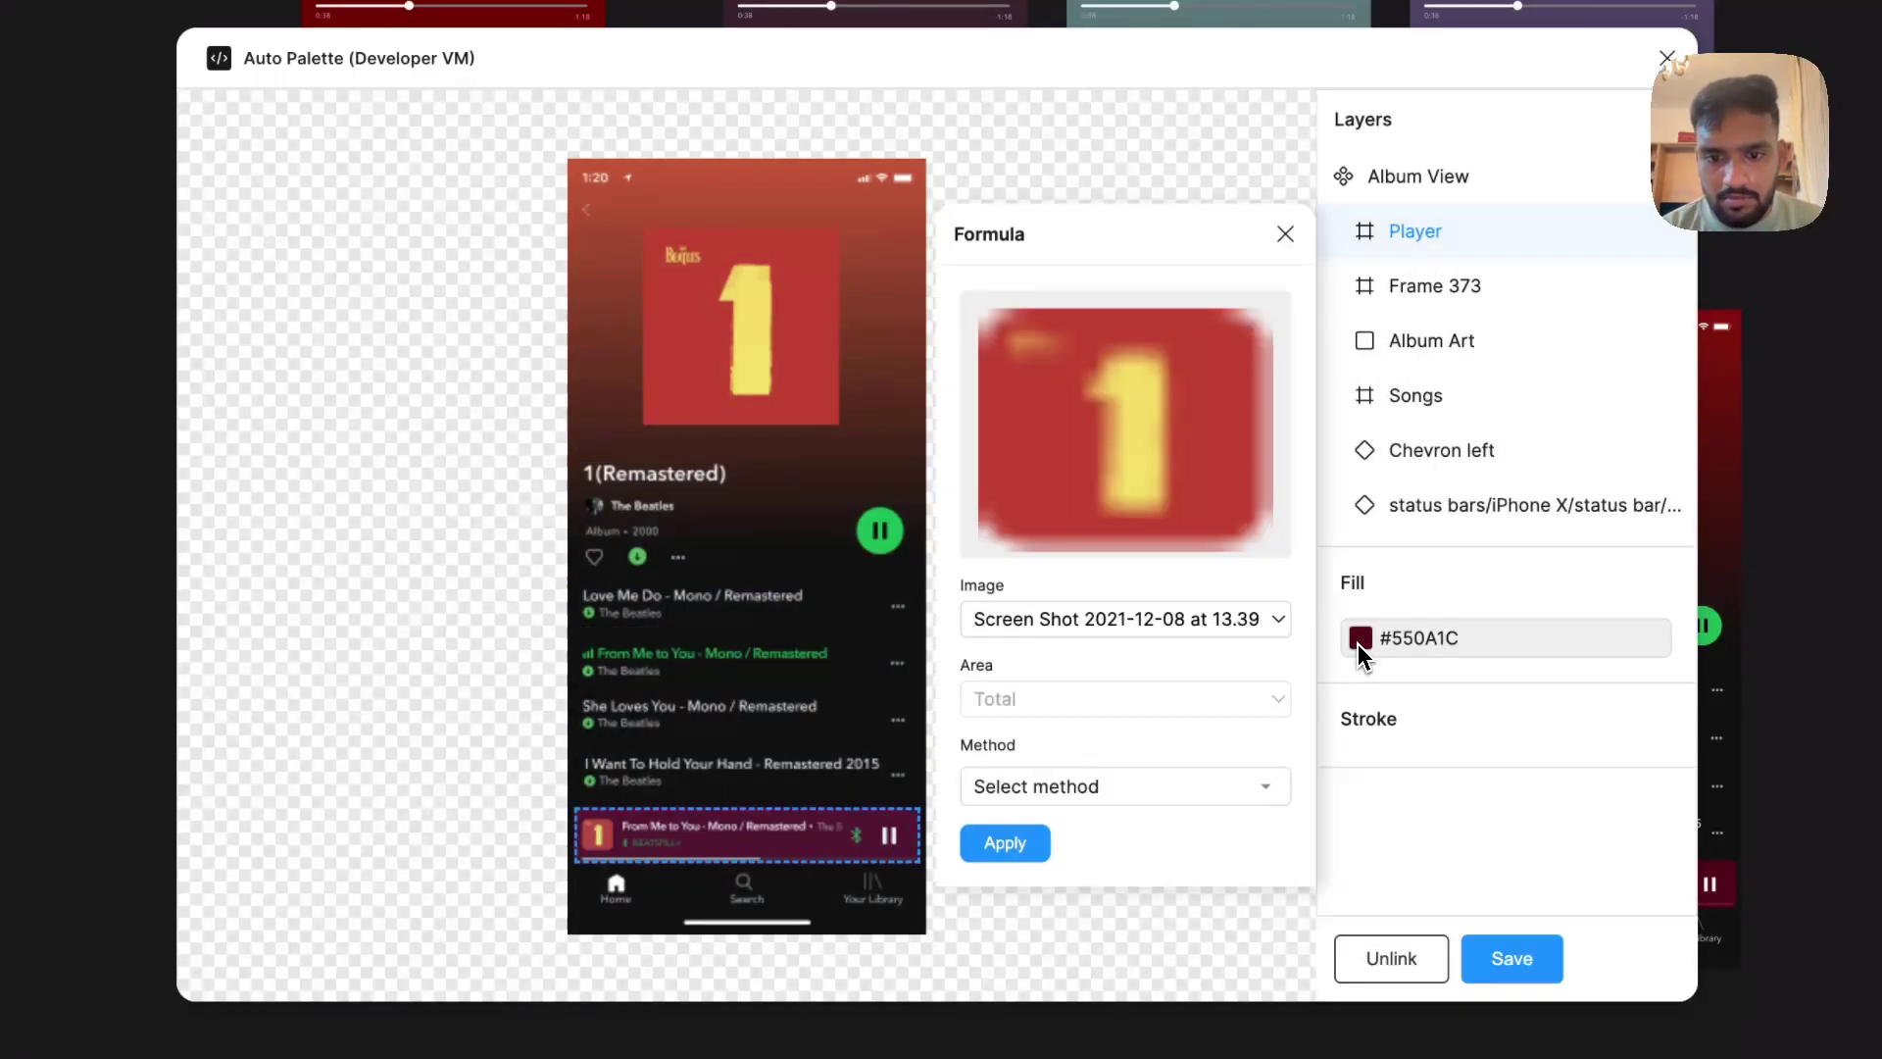
pyautogui.click(1150, 637)
pyautogui.click(1134, 651)
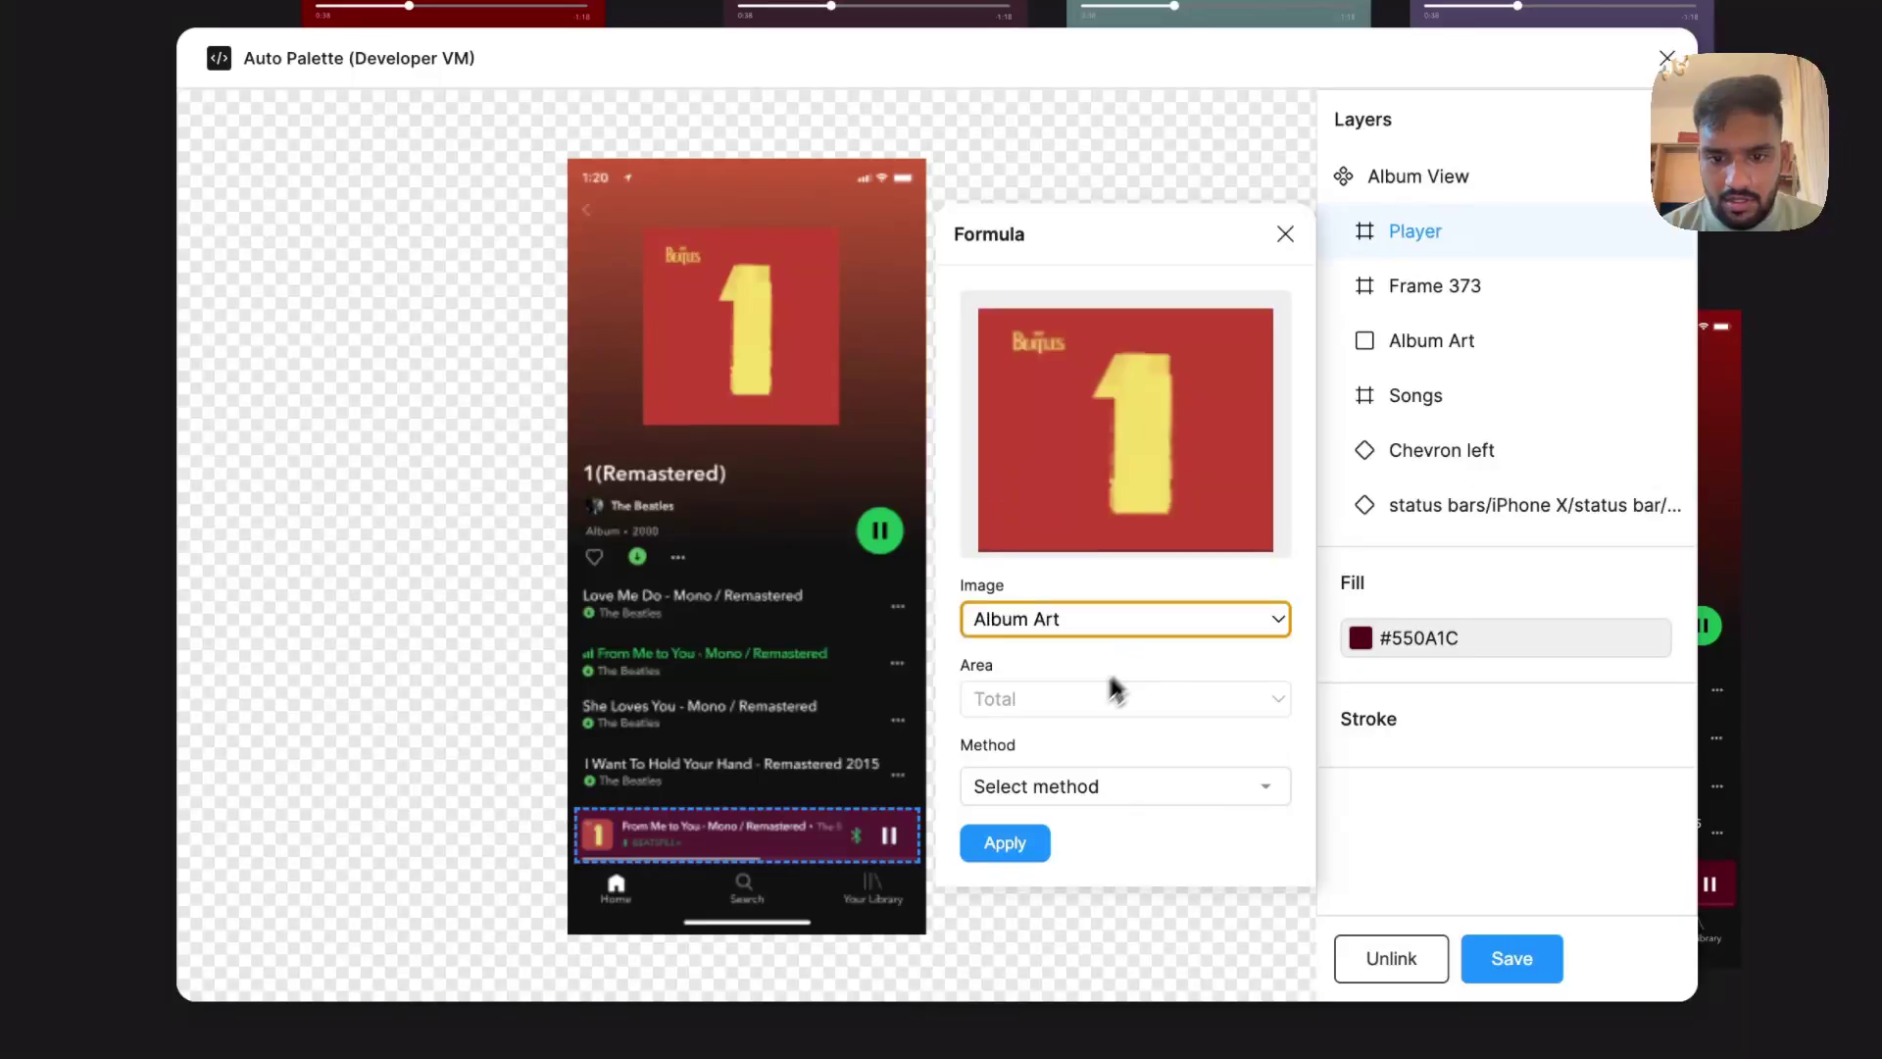
# Set the Player fill's color method to Dominant, apply the formula and save the configuration
pyautogui.click(1023, 781)
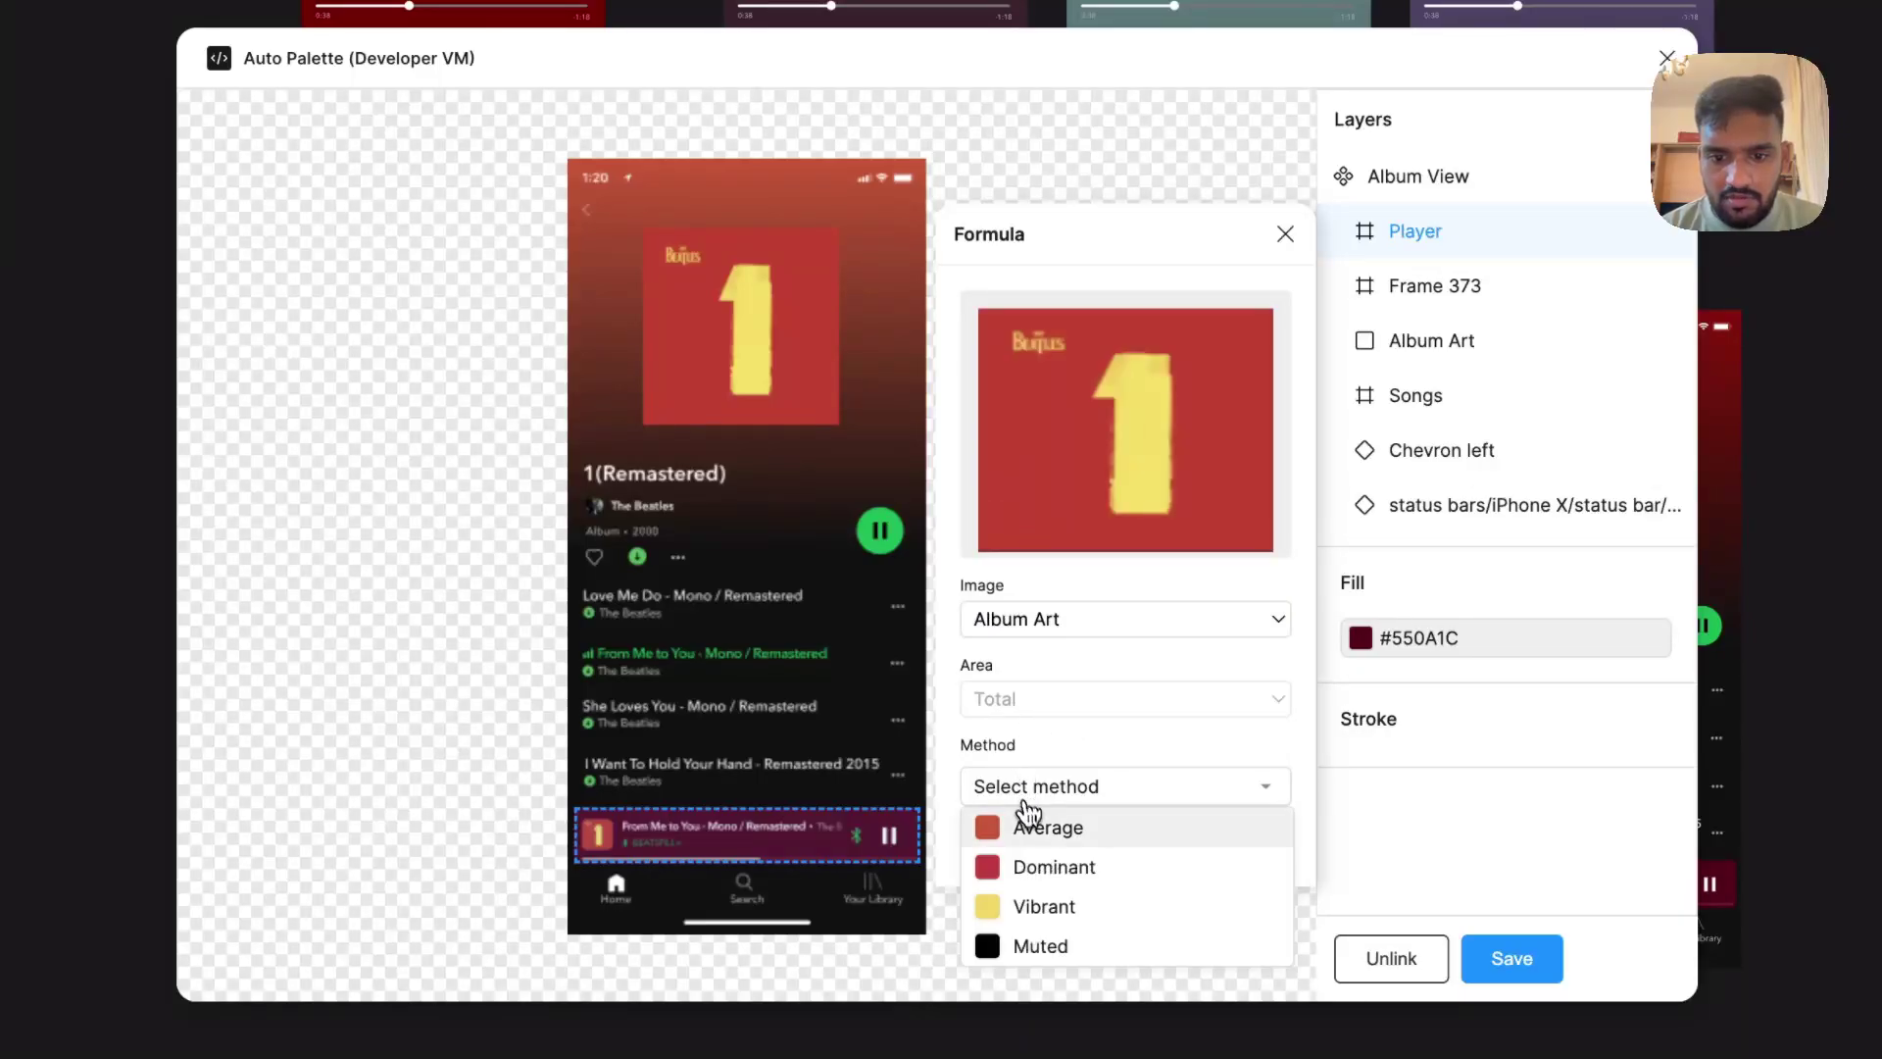
pyautogui.click(1040, 875)
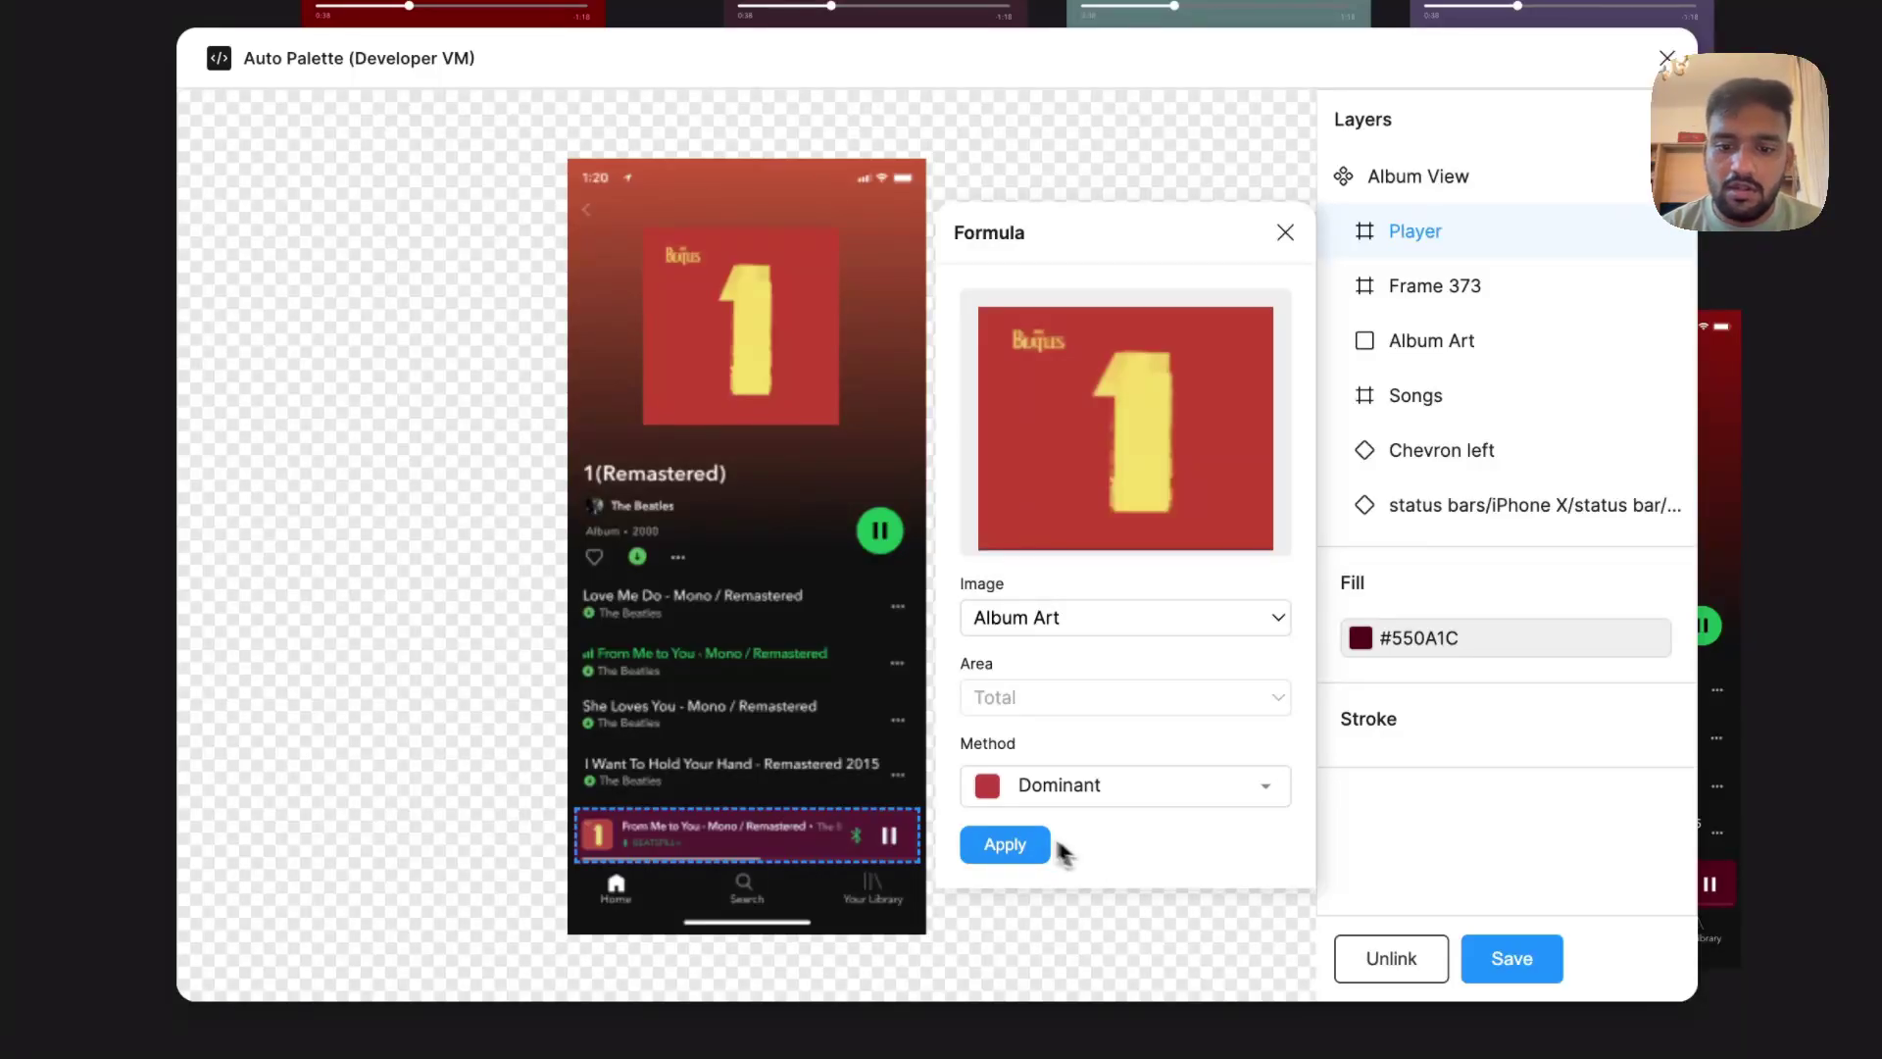
pyautogui.click(1005, 845)
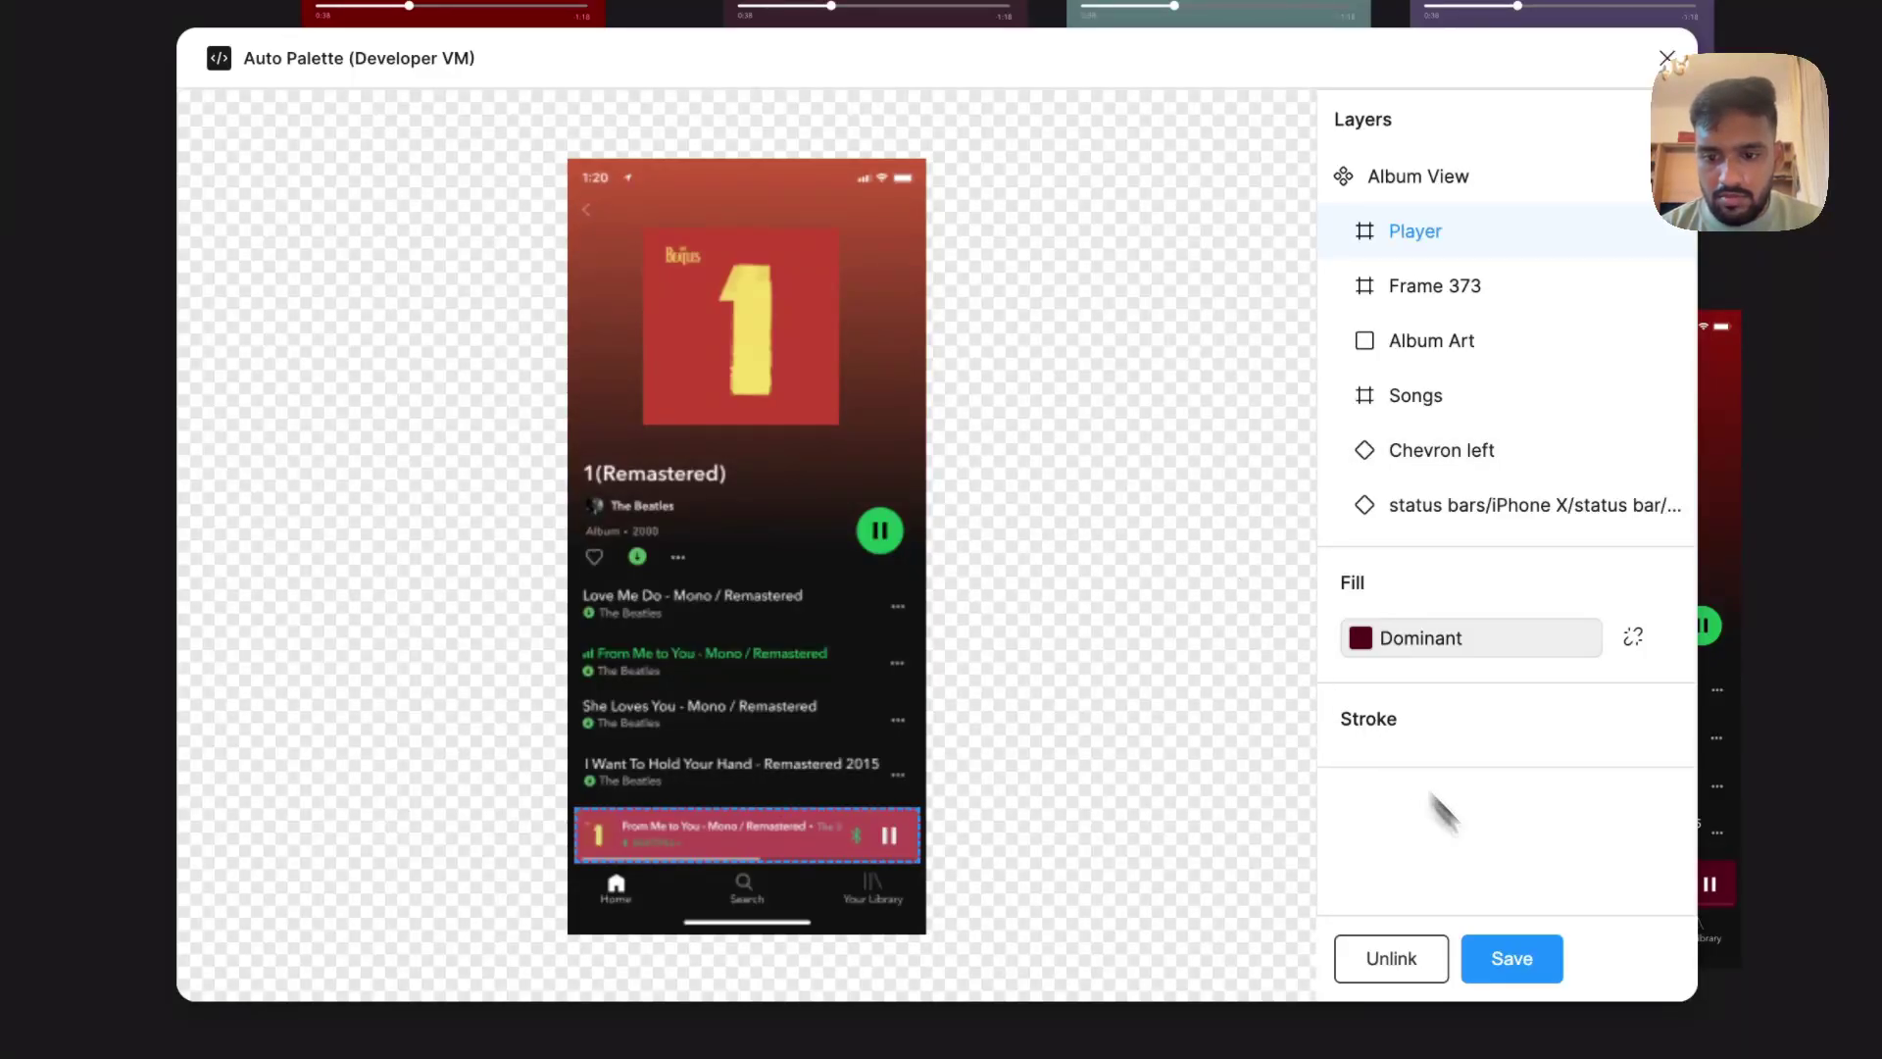
pyautogui.click(1512, 958)
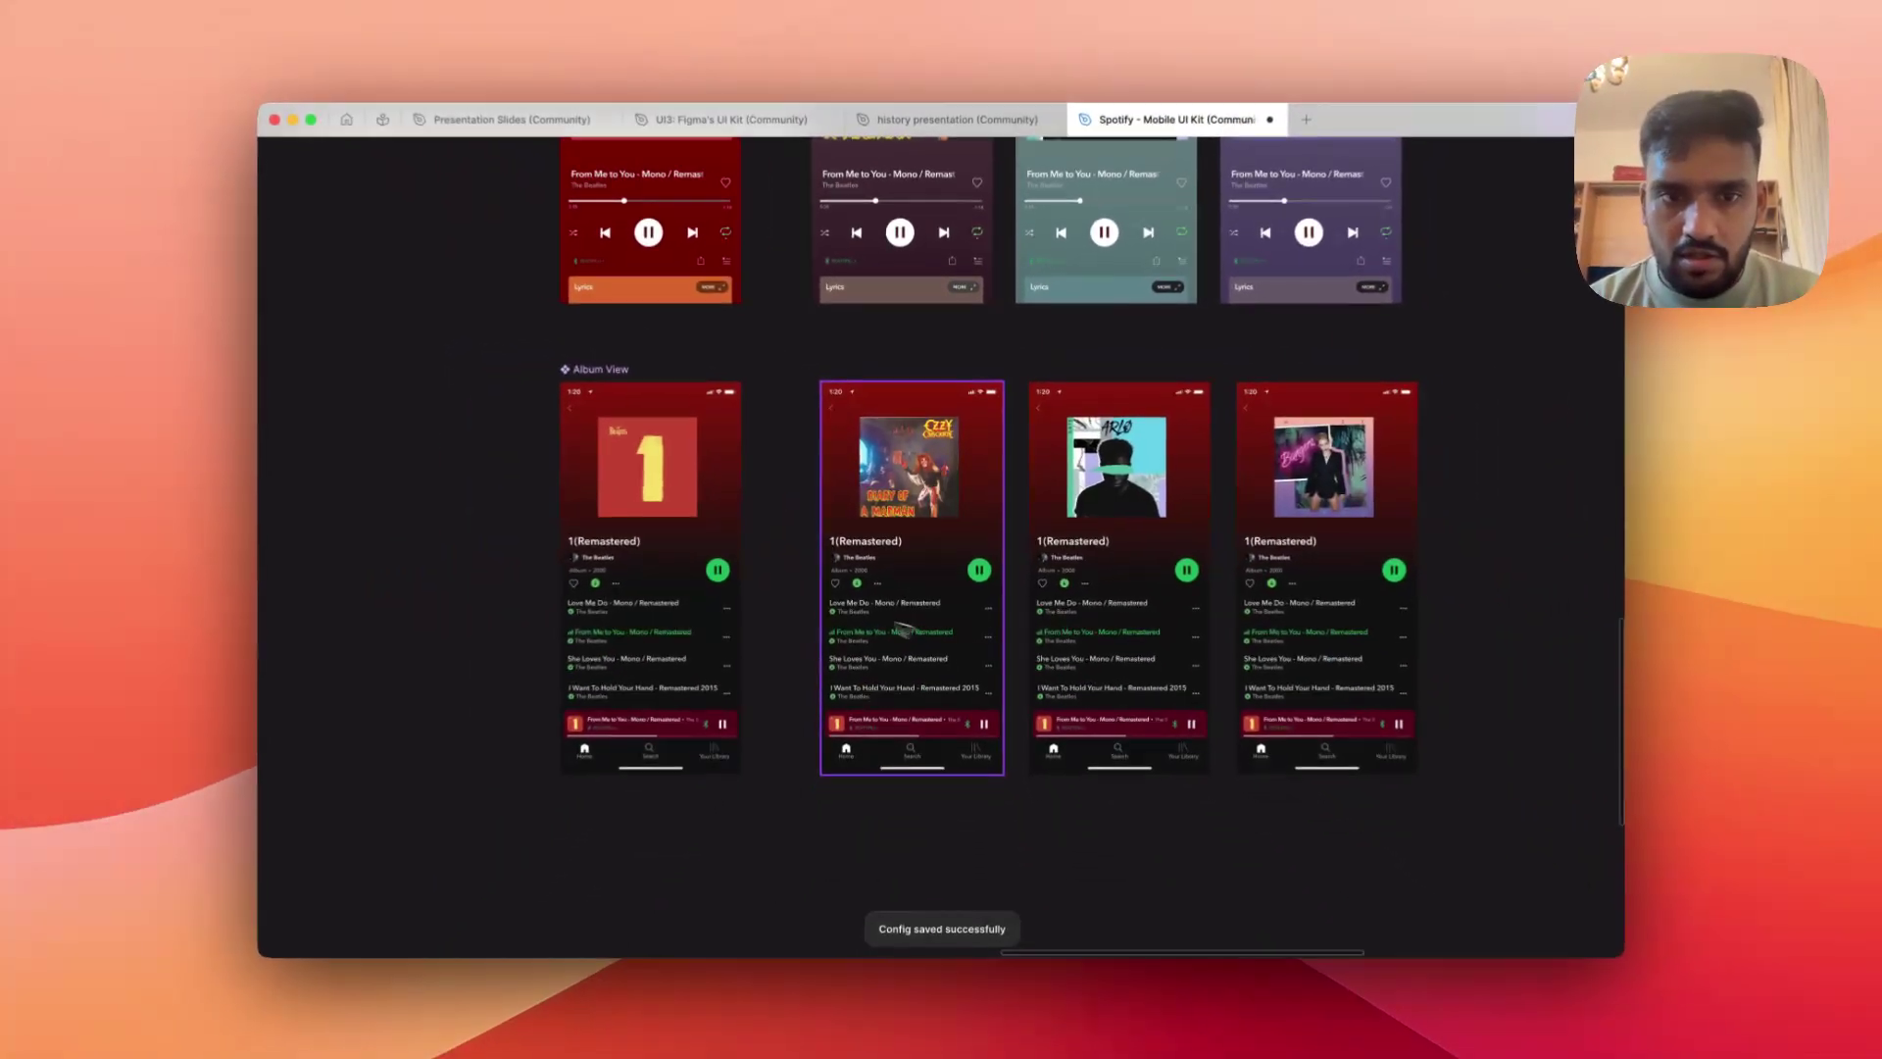
# Run Auto Palette's Refresh command on the Album View instance with the Diary of a Madman cover
pyautogui.scroll(1, 904, 630)
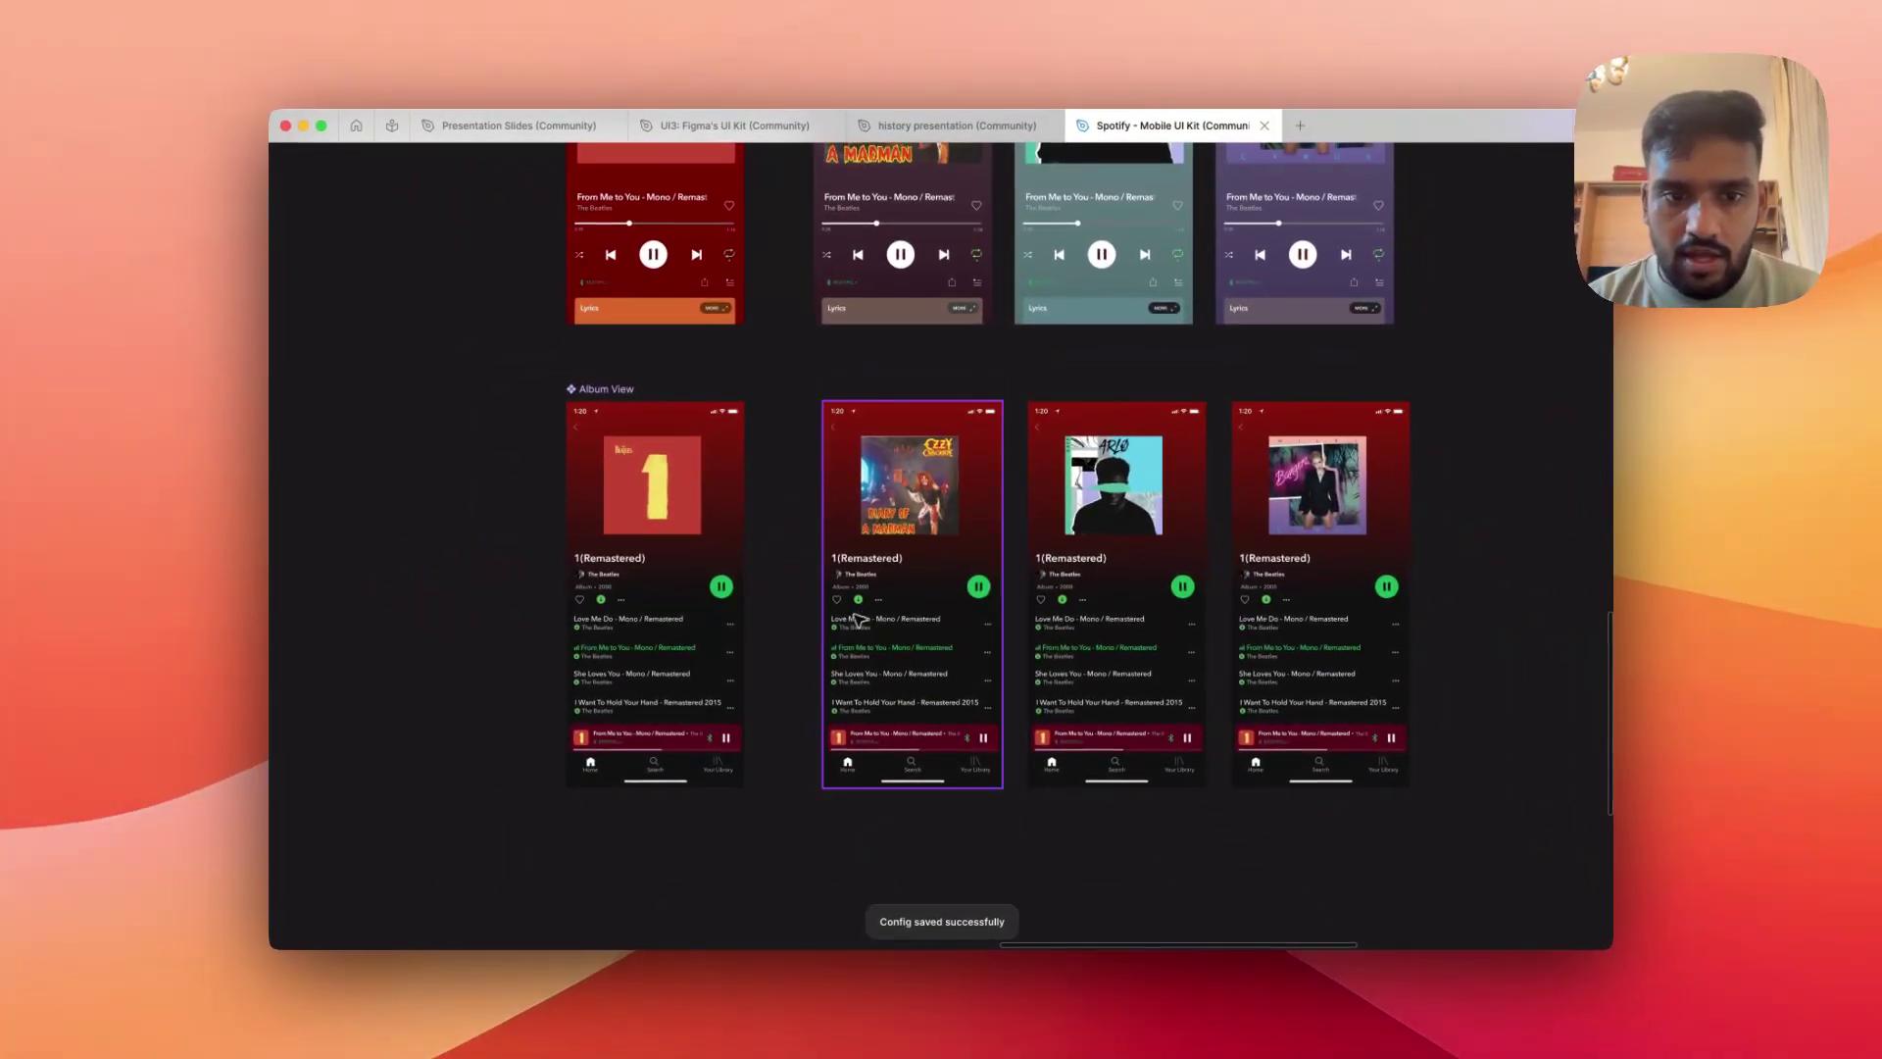
pyautogui.click(742, 531)
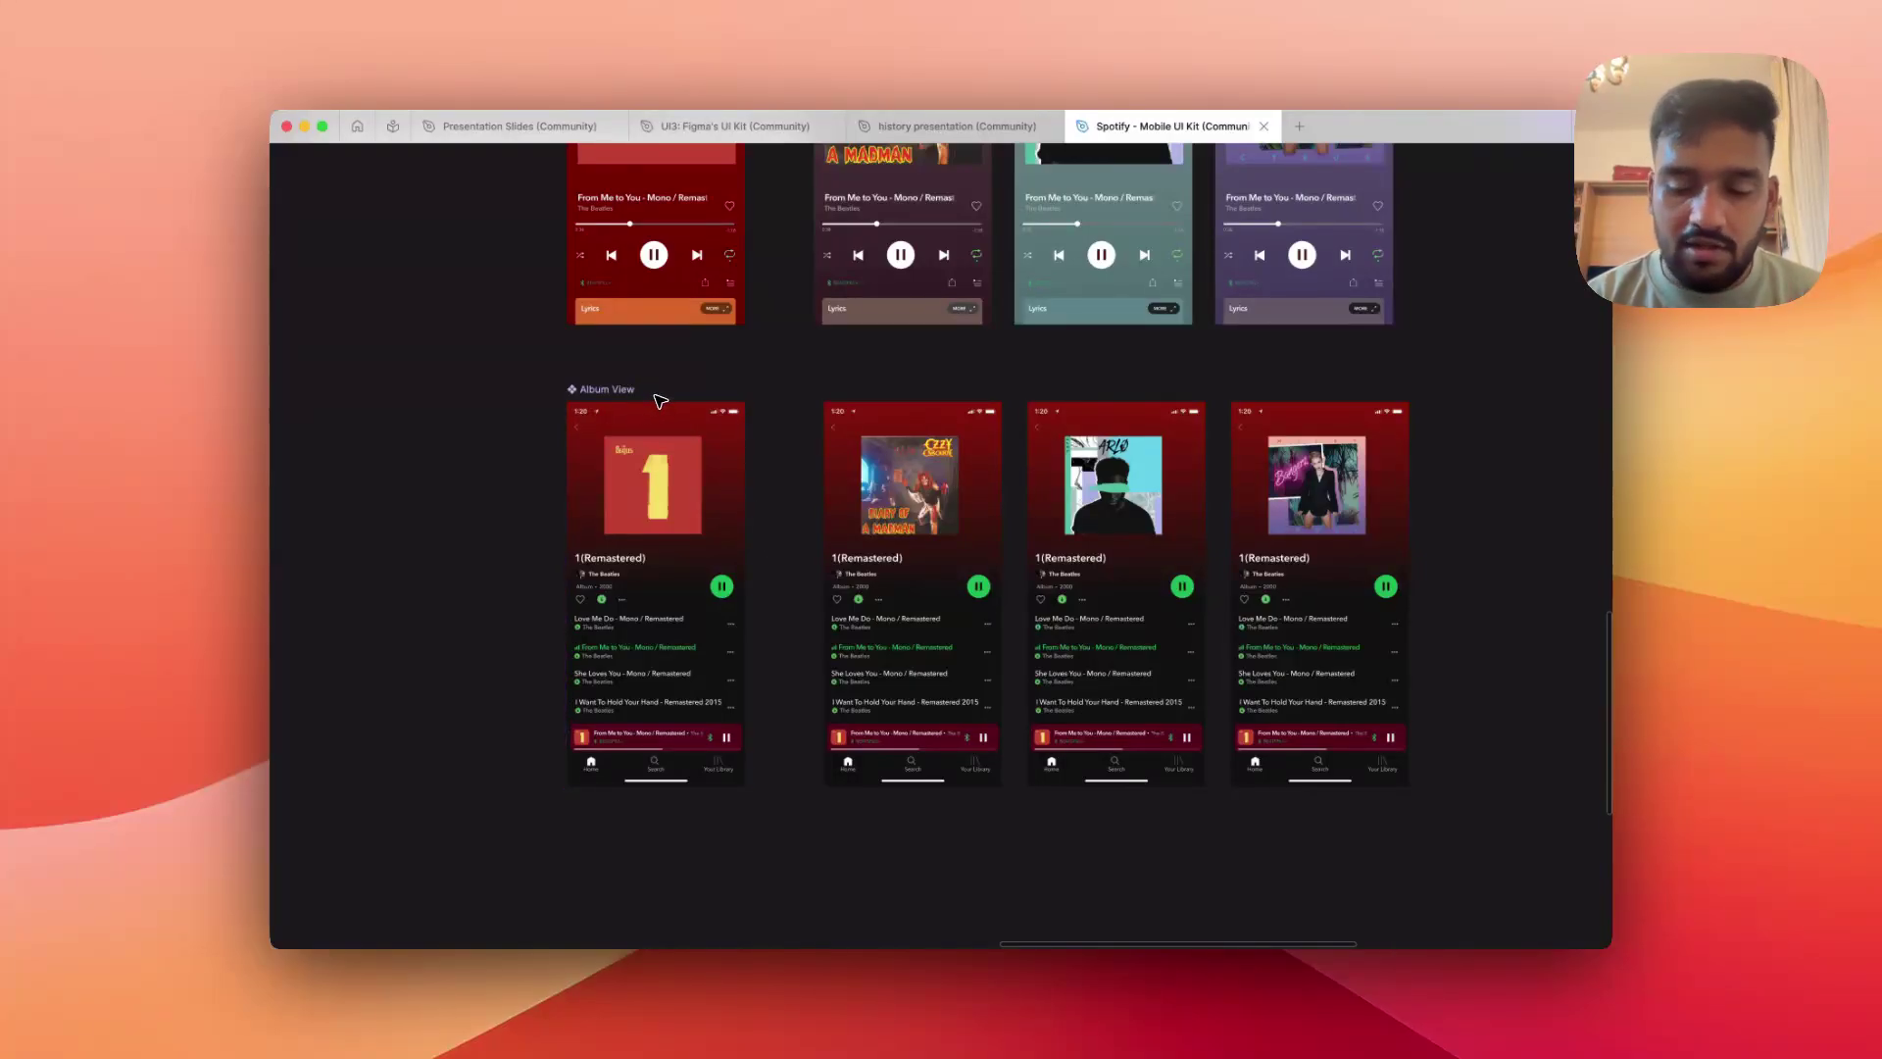
pyautogui.click(843, 431)
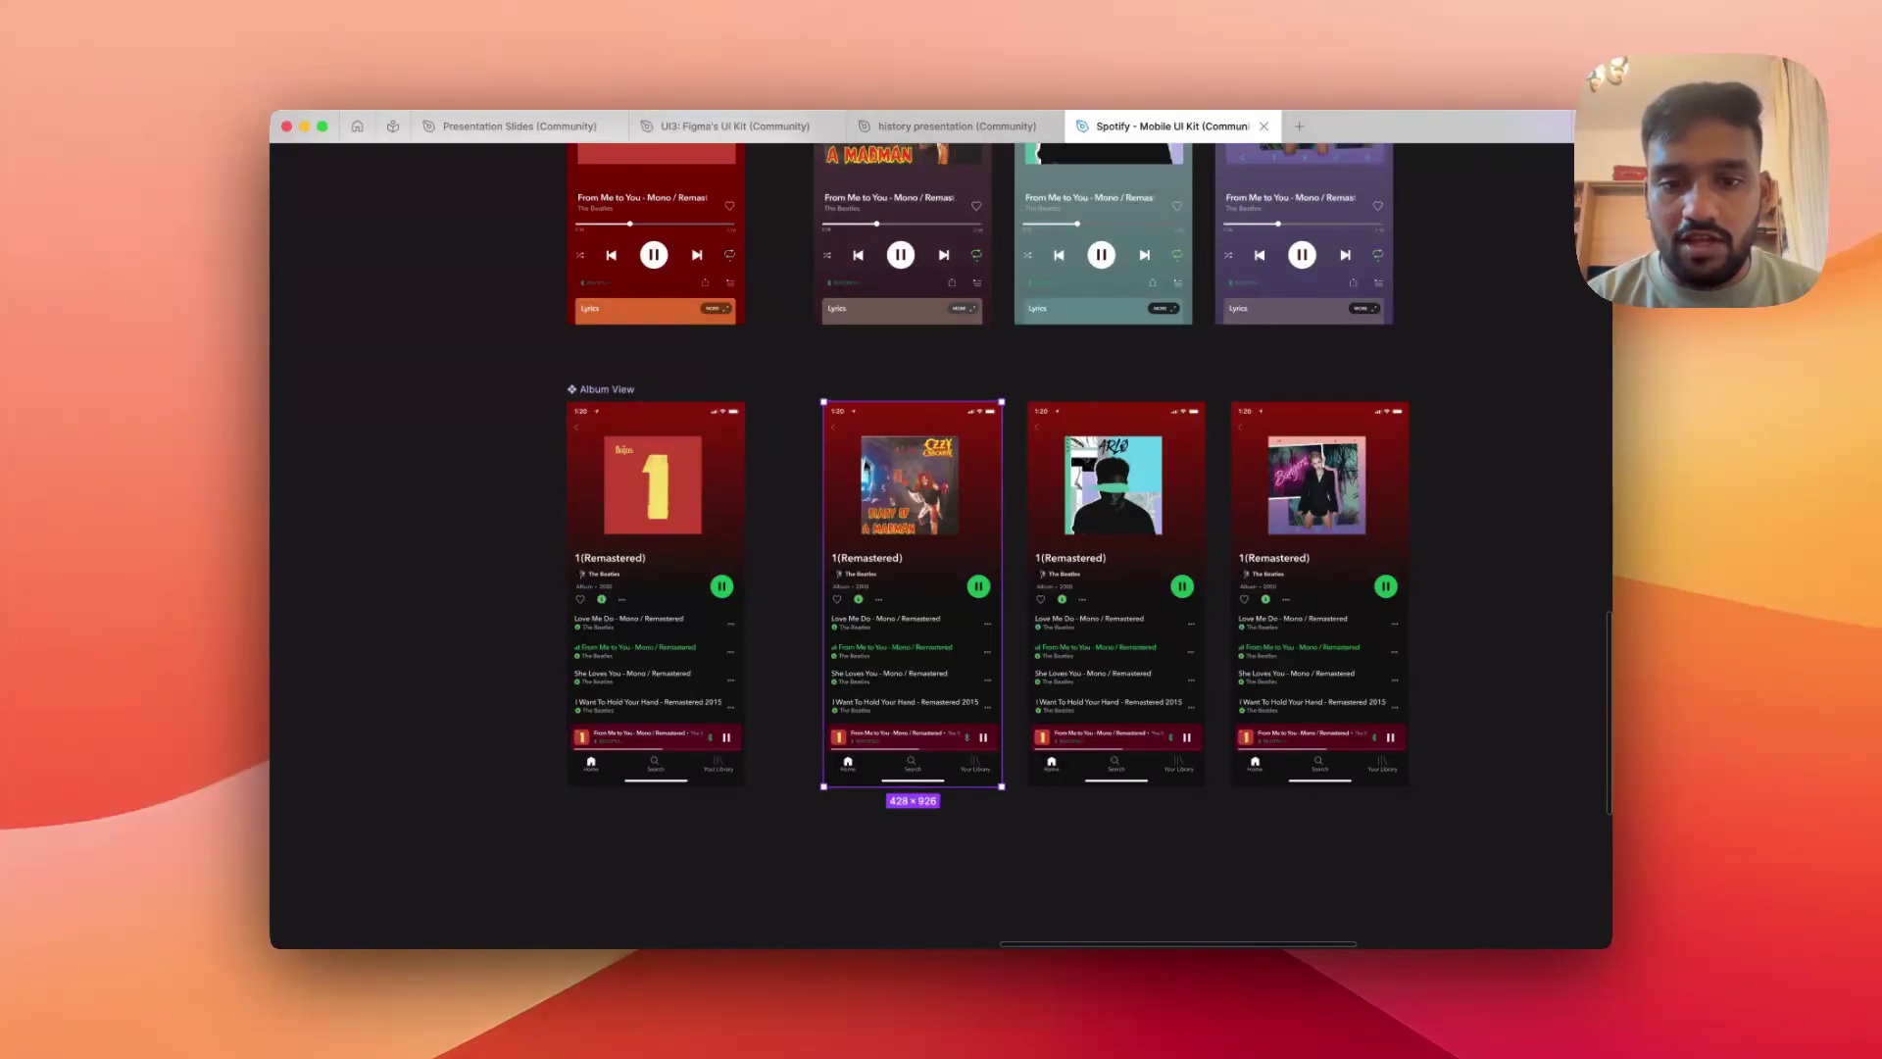
pyautogui.press('super+backslash')
pyautogui.scroll(-1, 1595, 705)
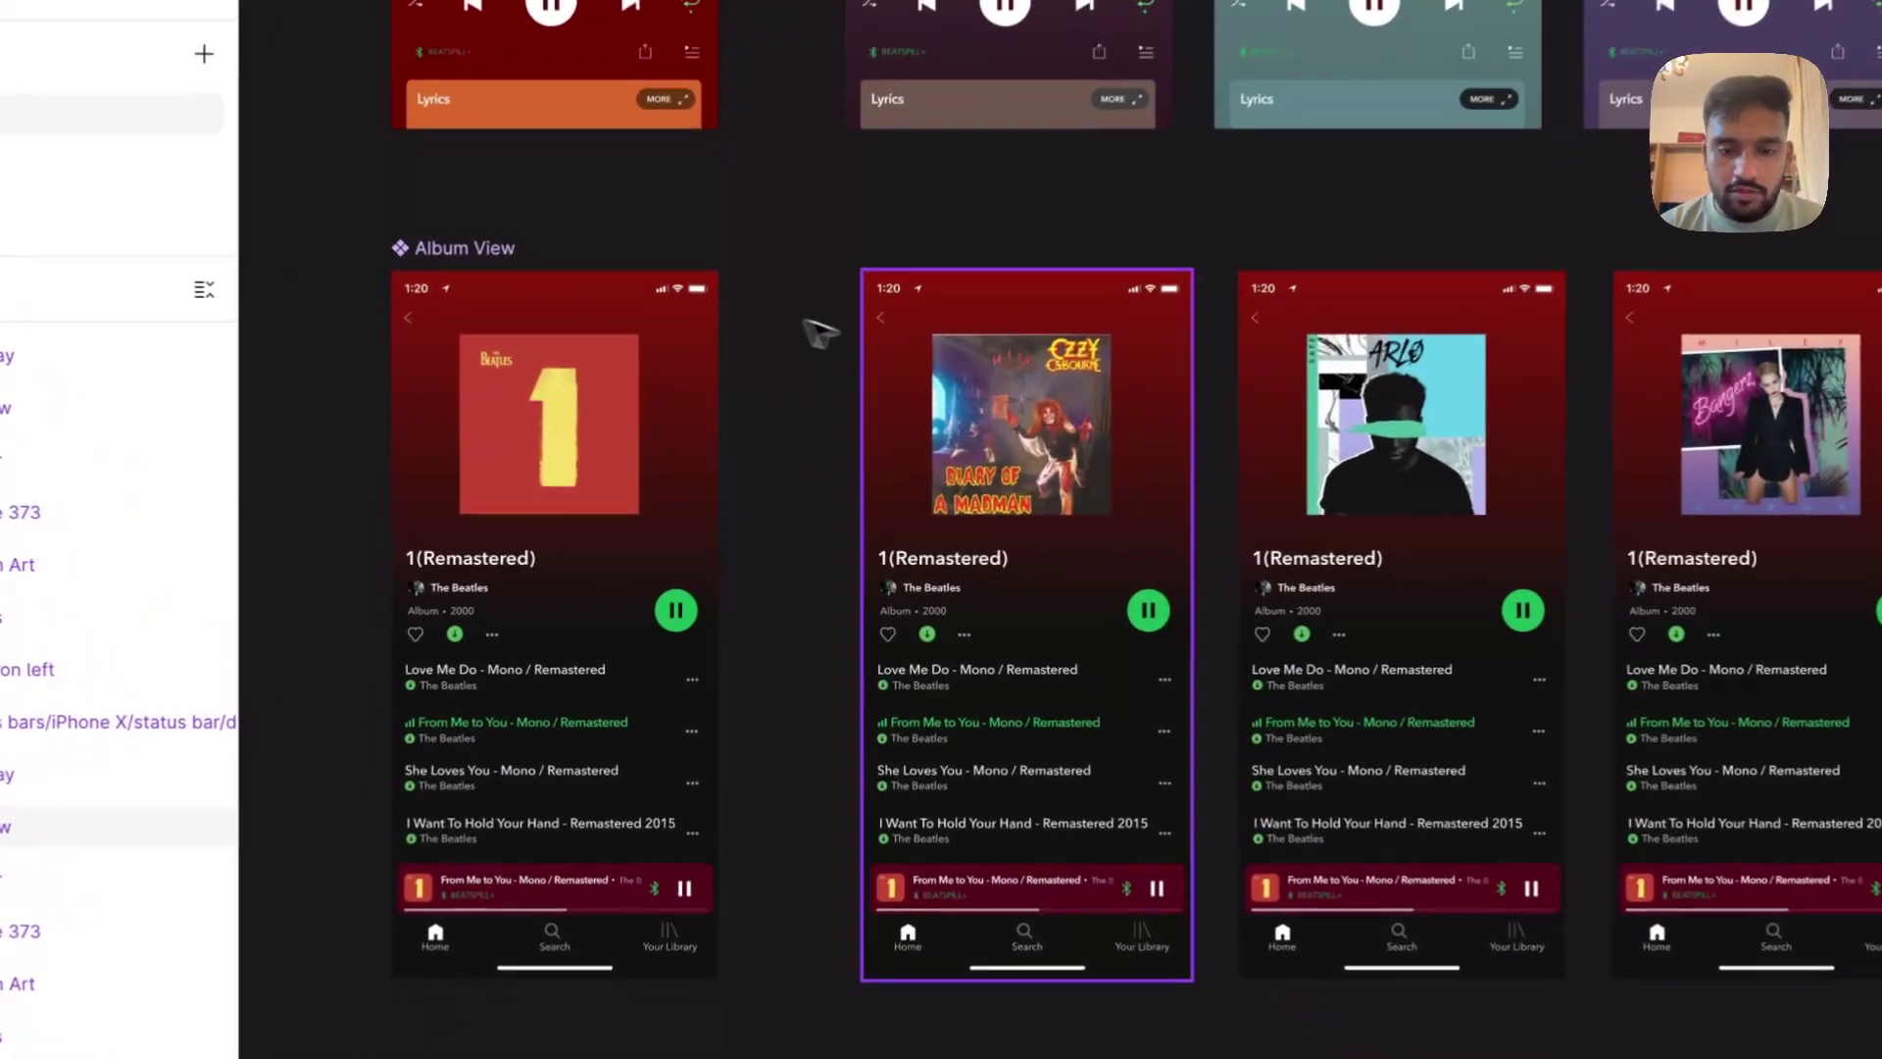
pyautogui.rightClick(912, 351)
pyautogui.moveTo(1078, 888)
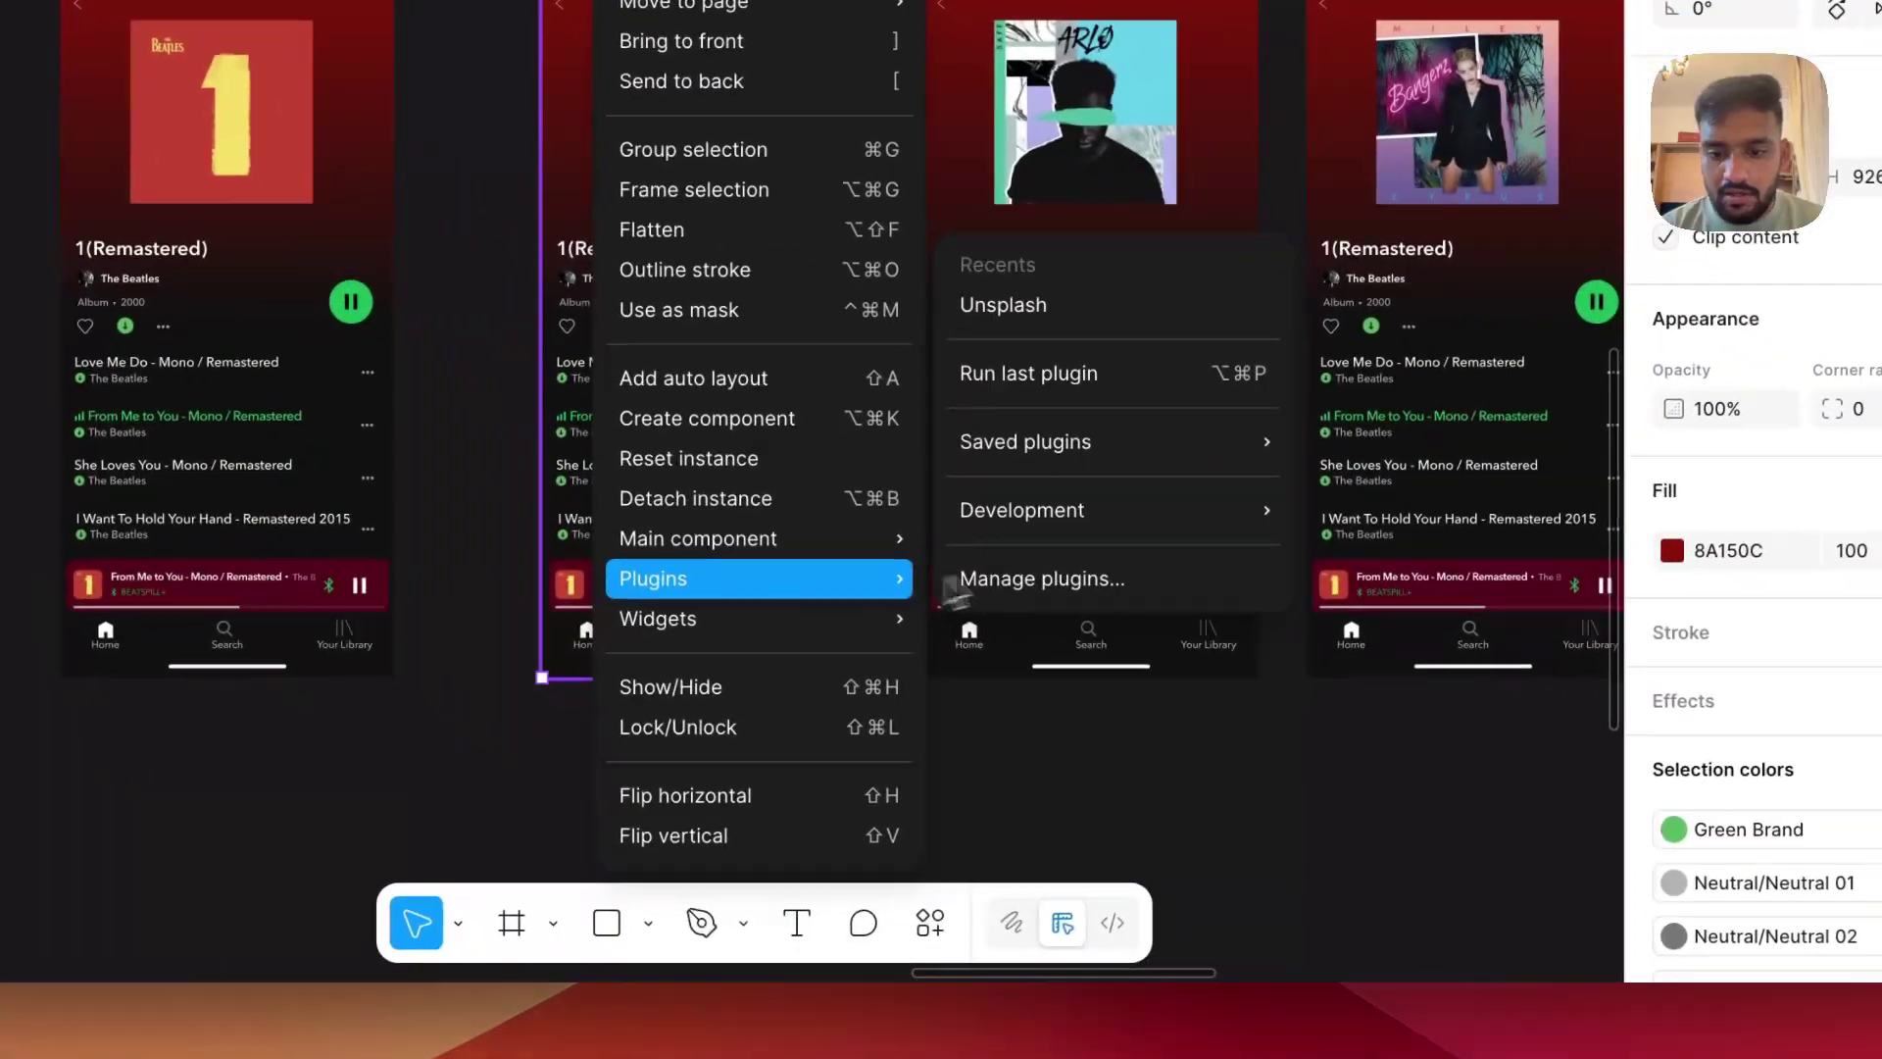
pyautogui.moveTo(1113, 512)
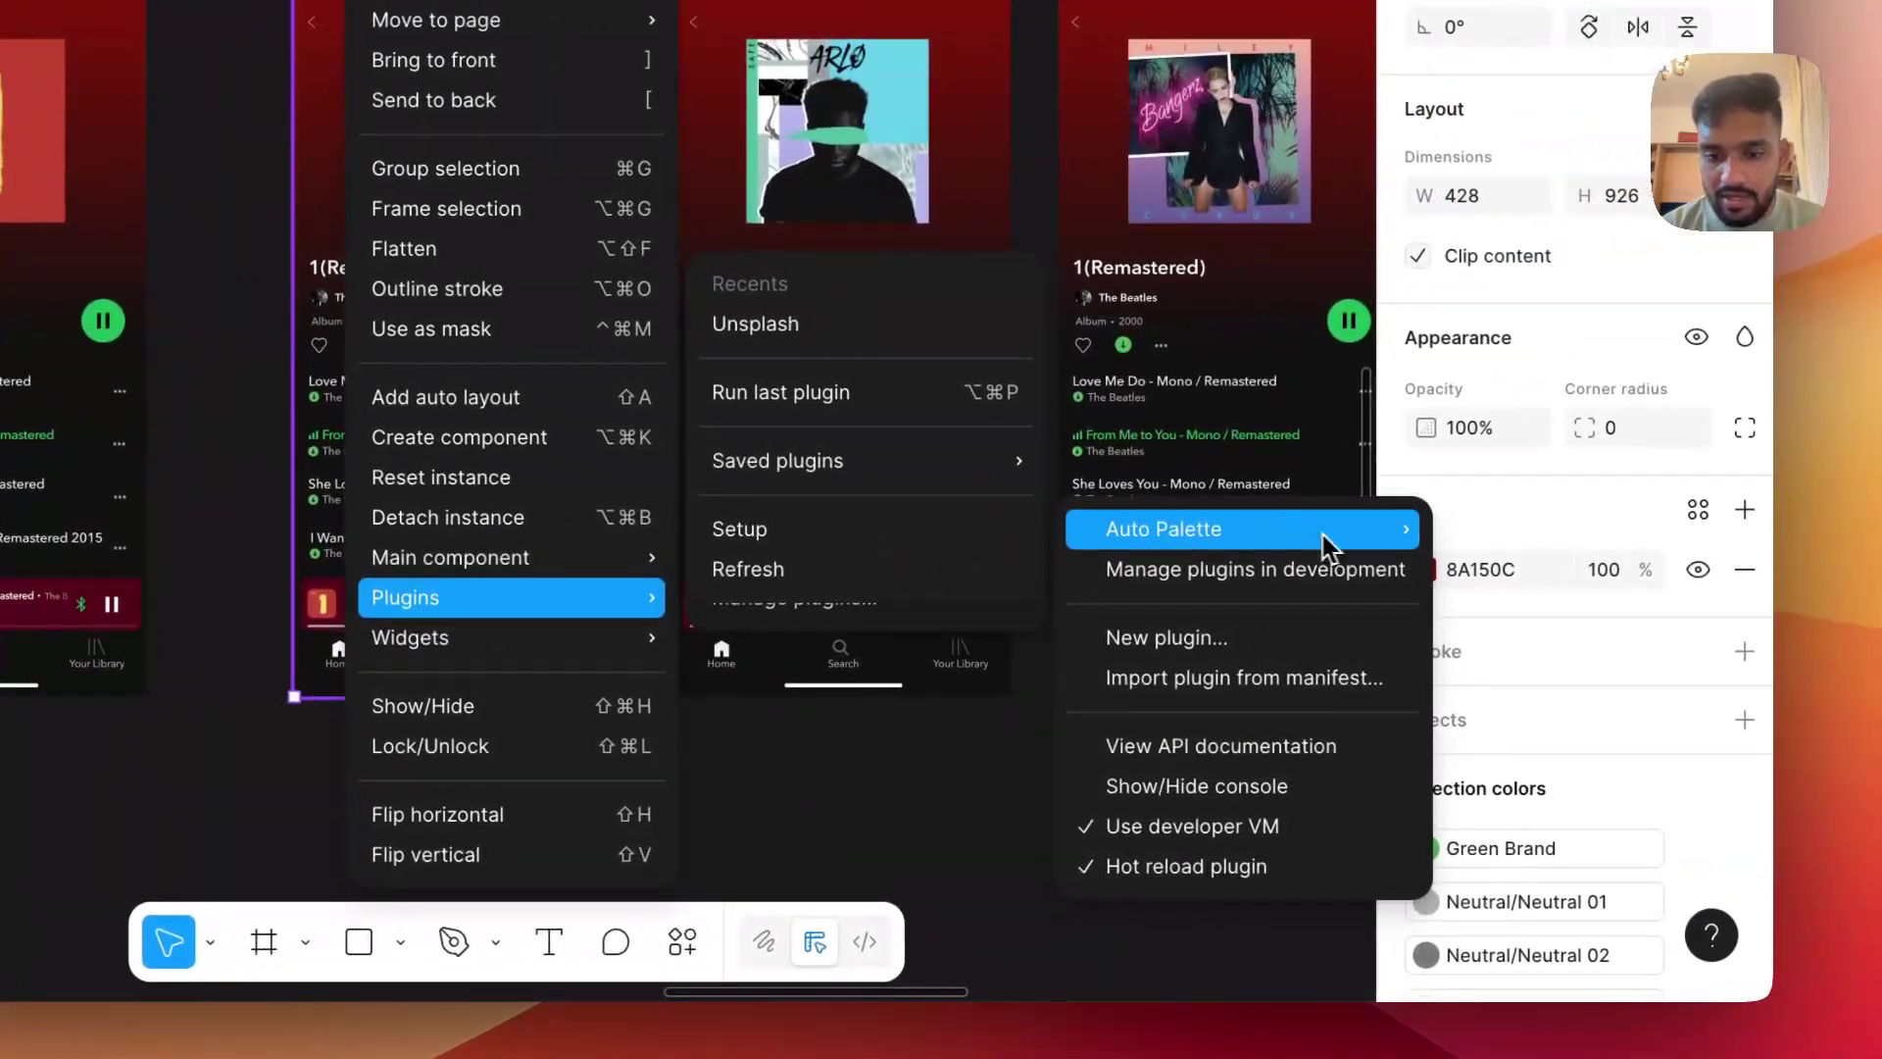
pyautogui.click(867, 579)
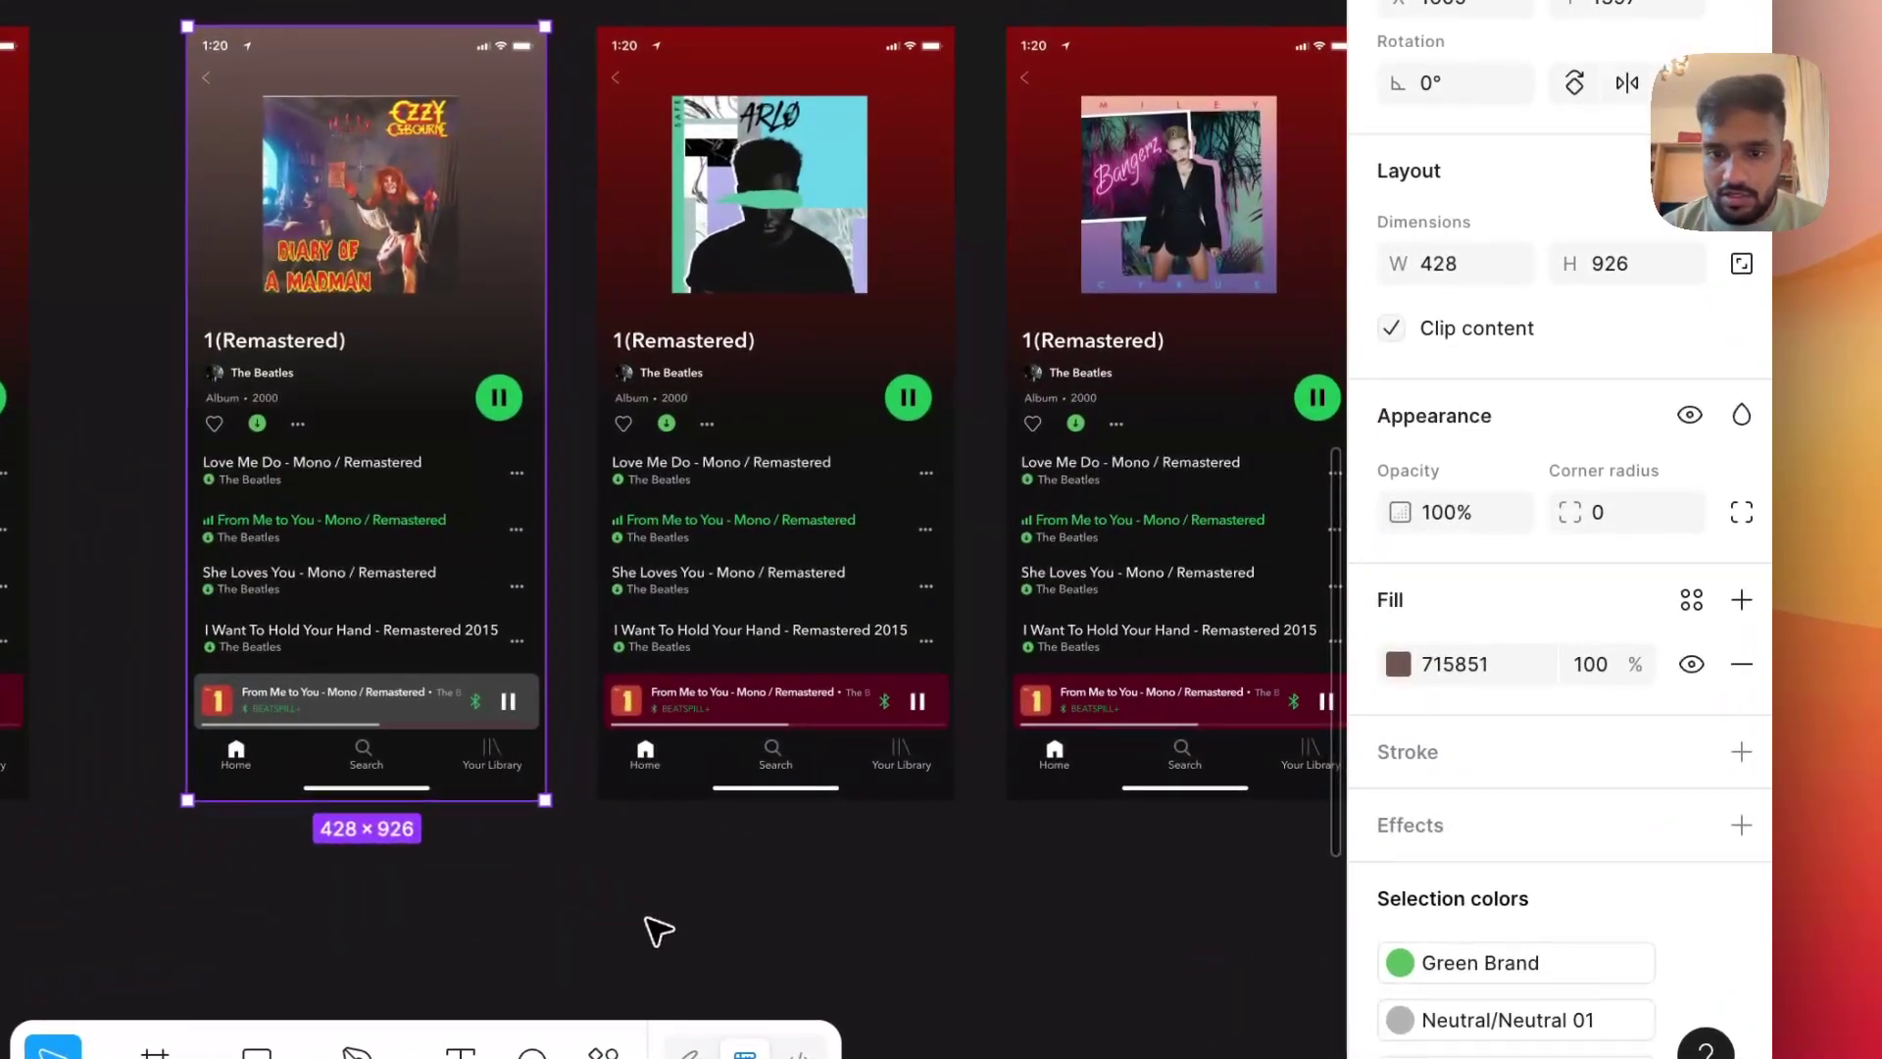
# Apply the Auto Palette colors to the Album View instance with the Arlo cover
pyautogui.hscroll(3, 773, 908)
pyautogui.scroll(-1, 773, 908)
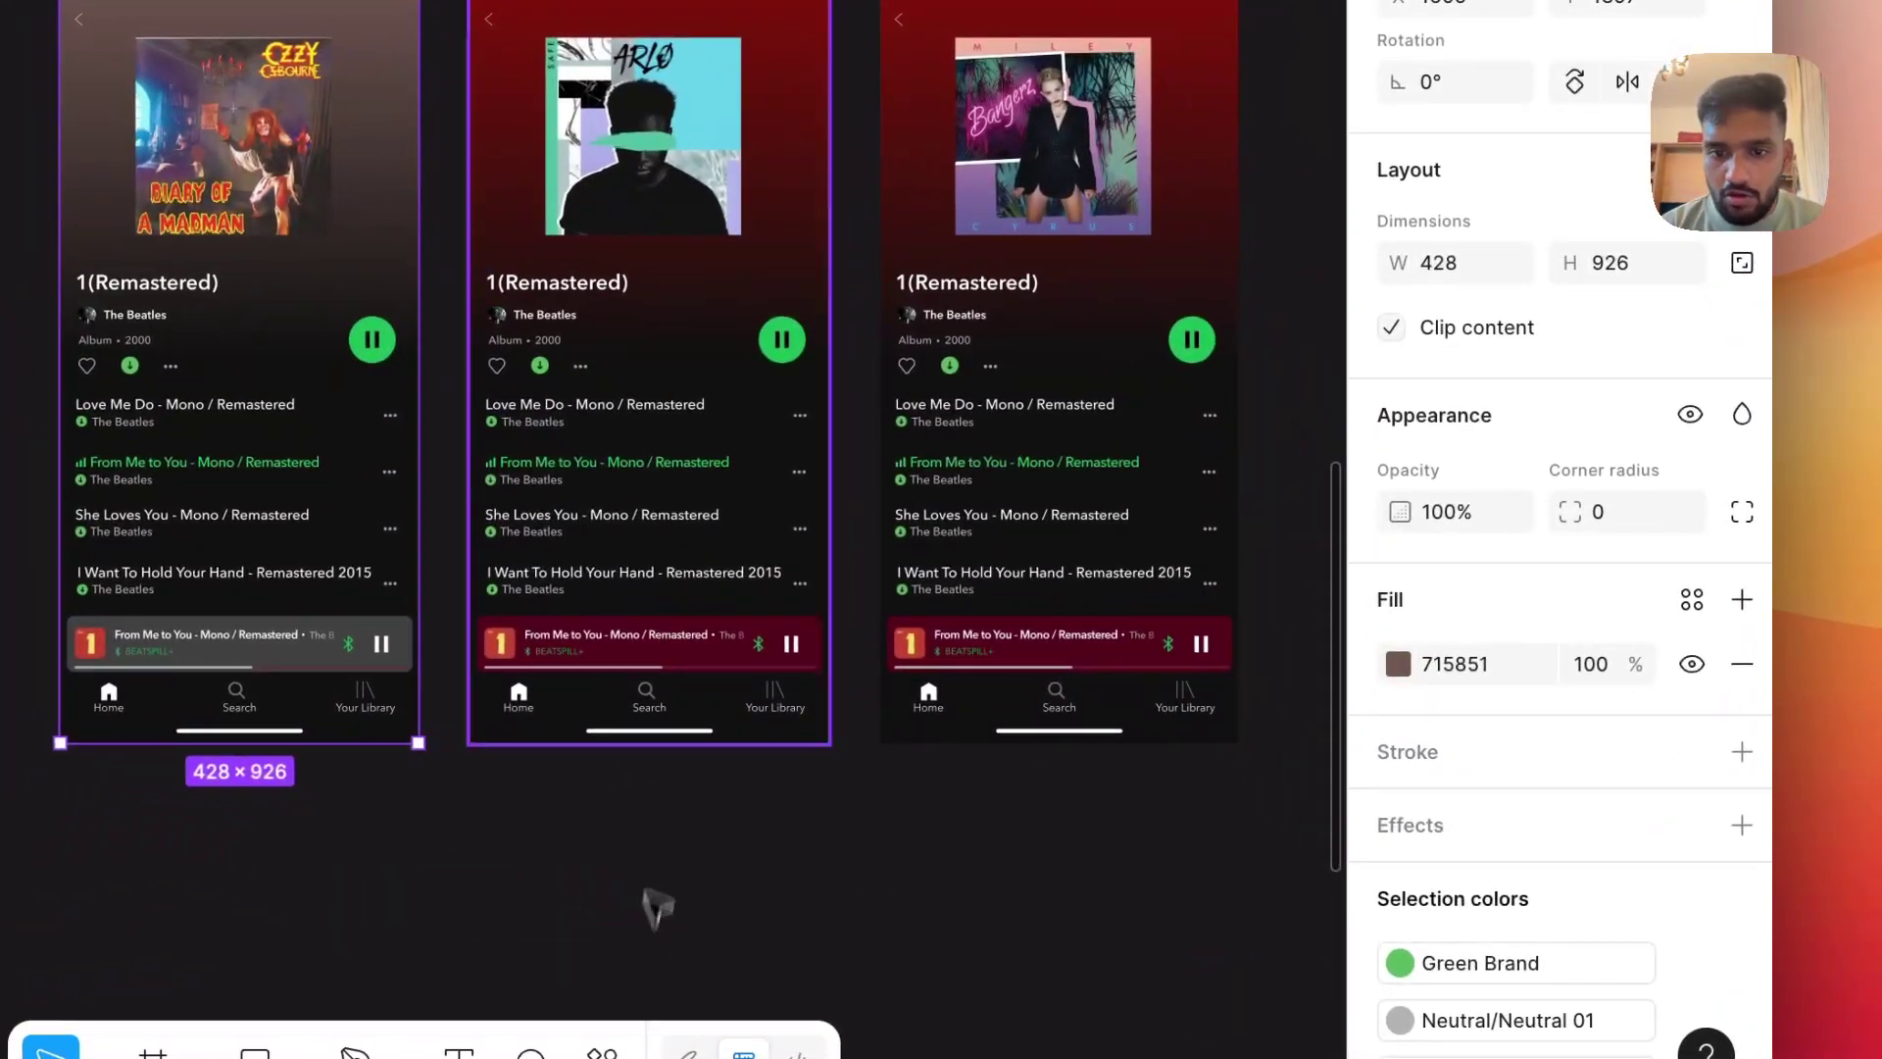
pyautogui.click(799, 476)
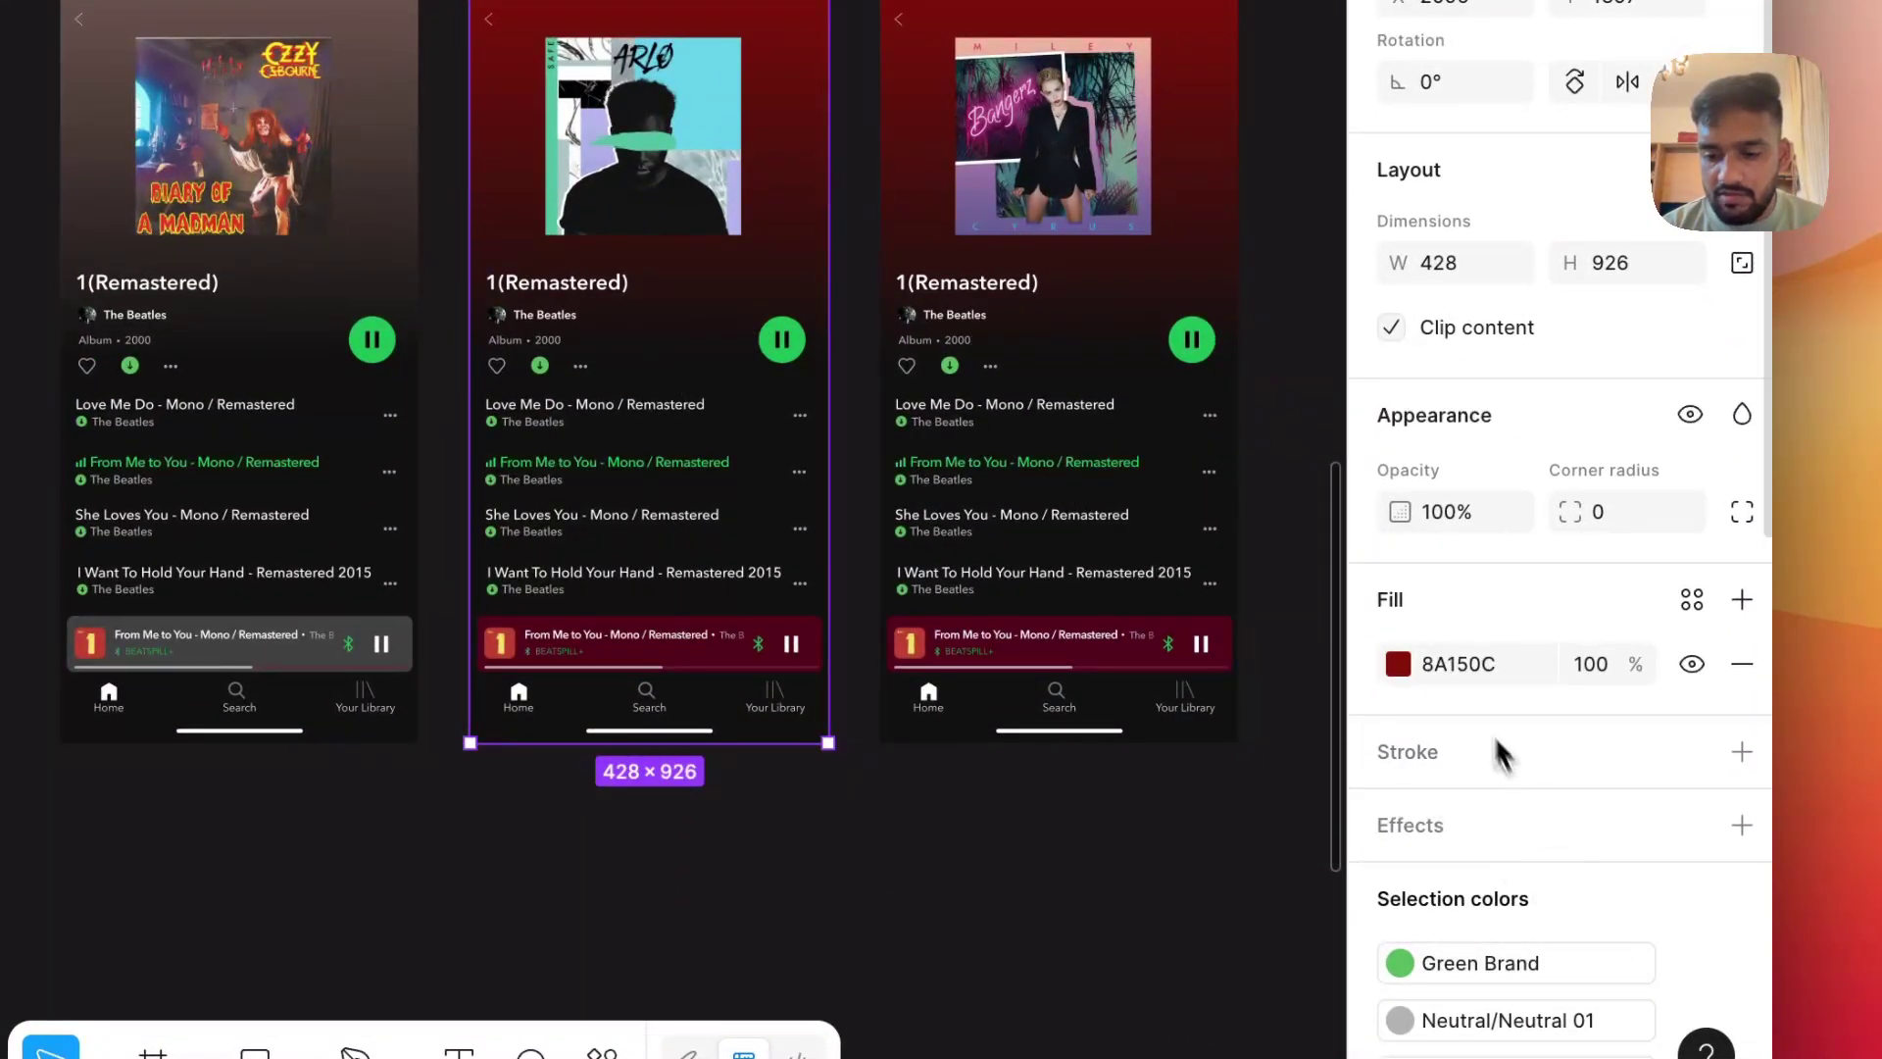
pyautogui.scroll(-10, 1490, 745)
pyautogui.click(1474, 992)
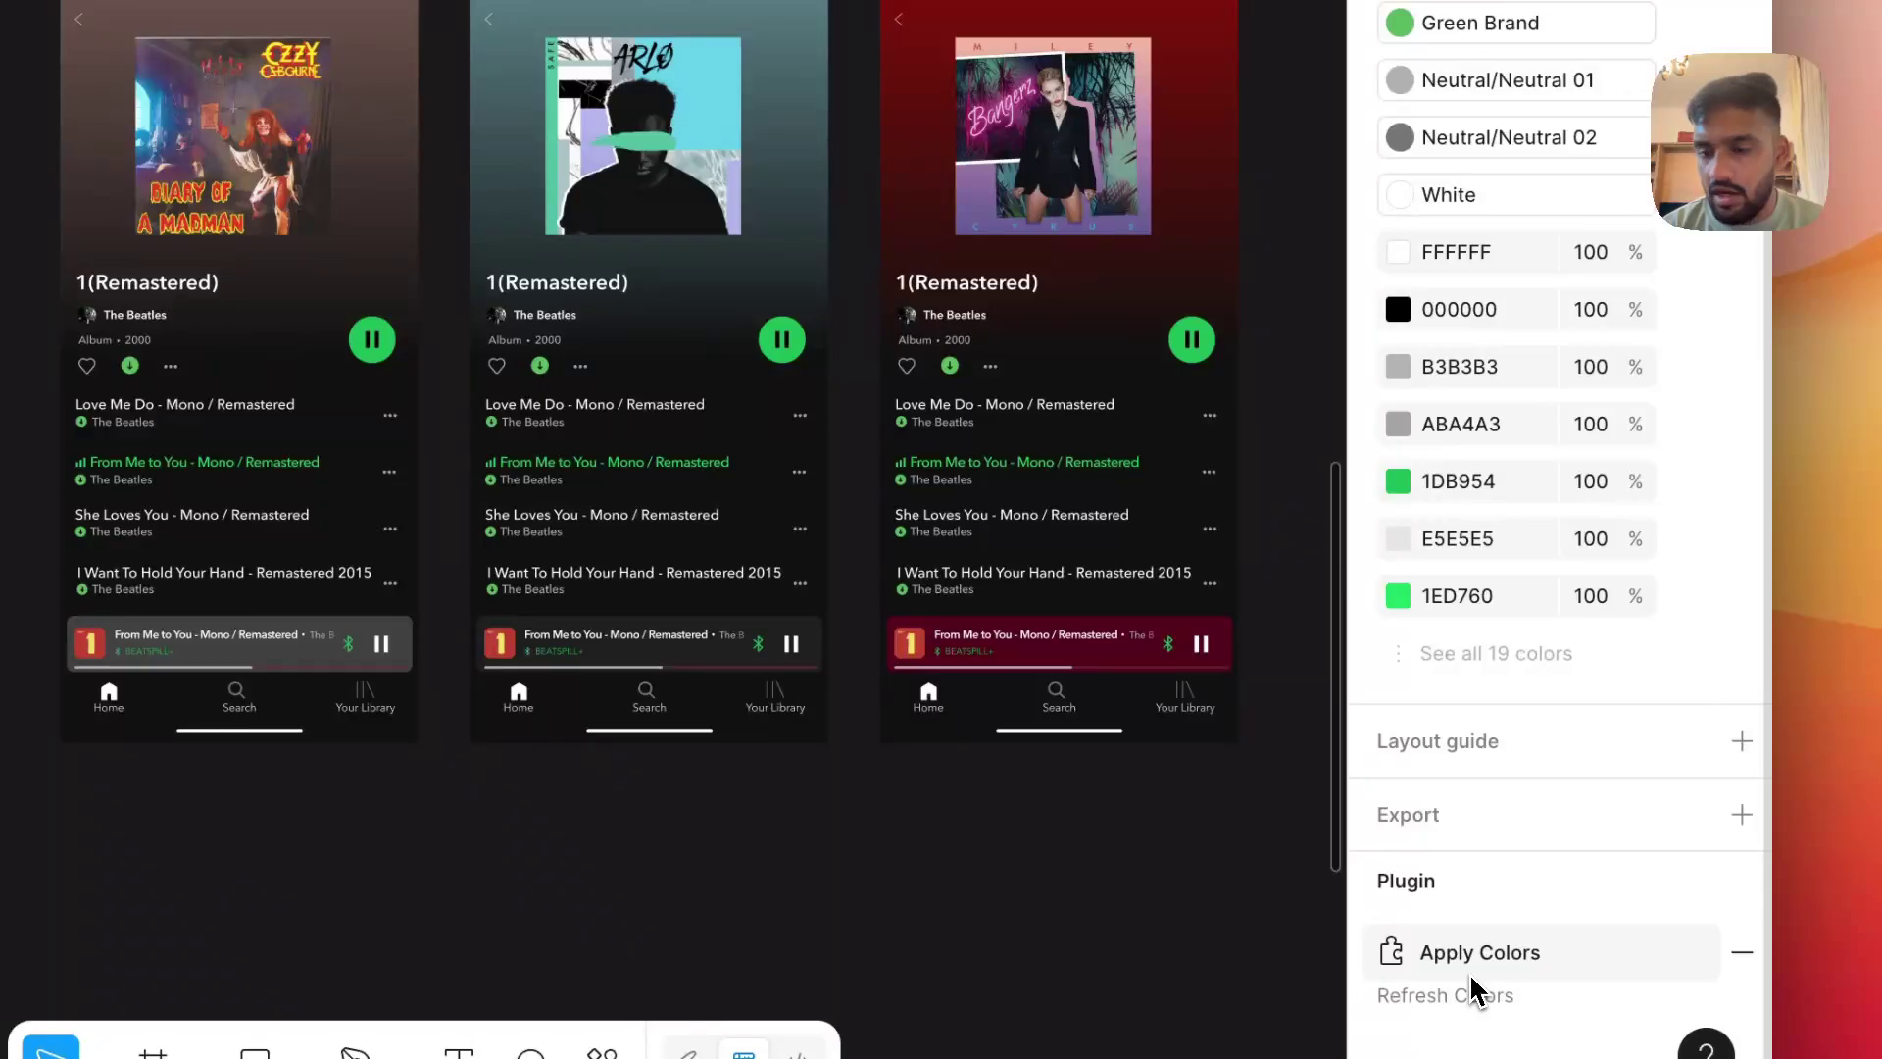
# Apply the Auto Palette colors to the Album View instance with the Bangerz cover
pyautogui.click(1143, 487)
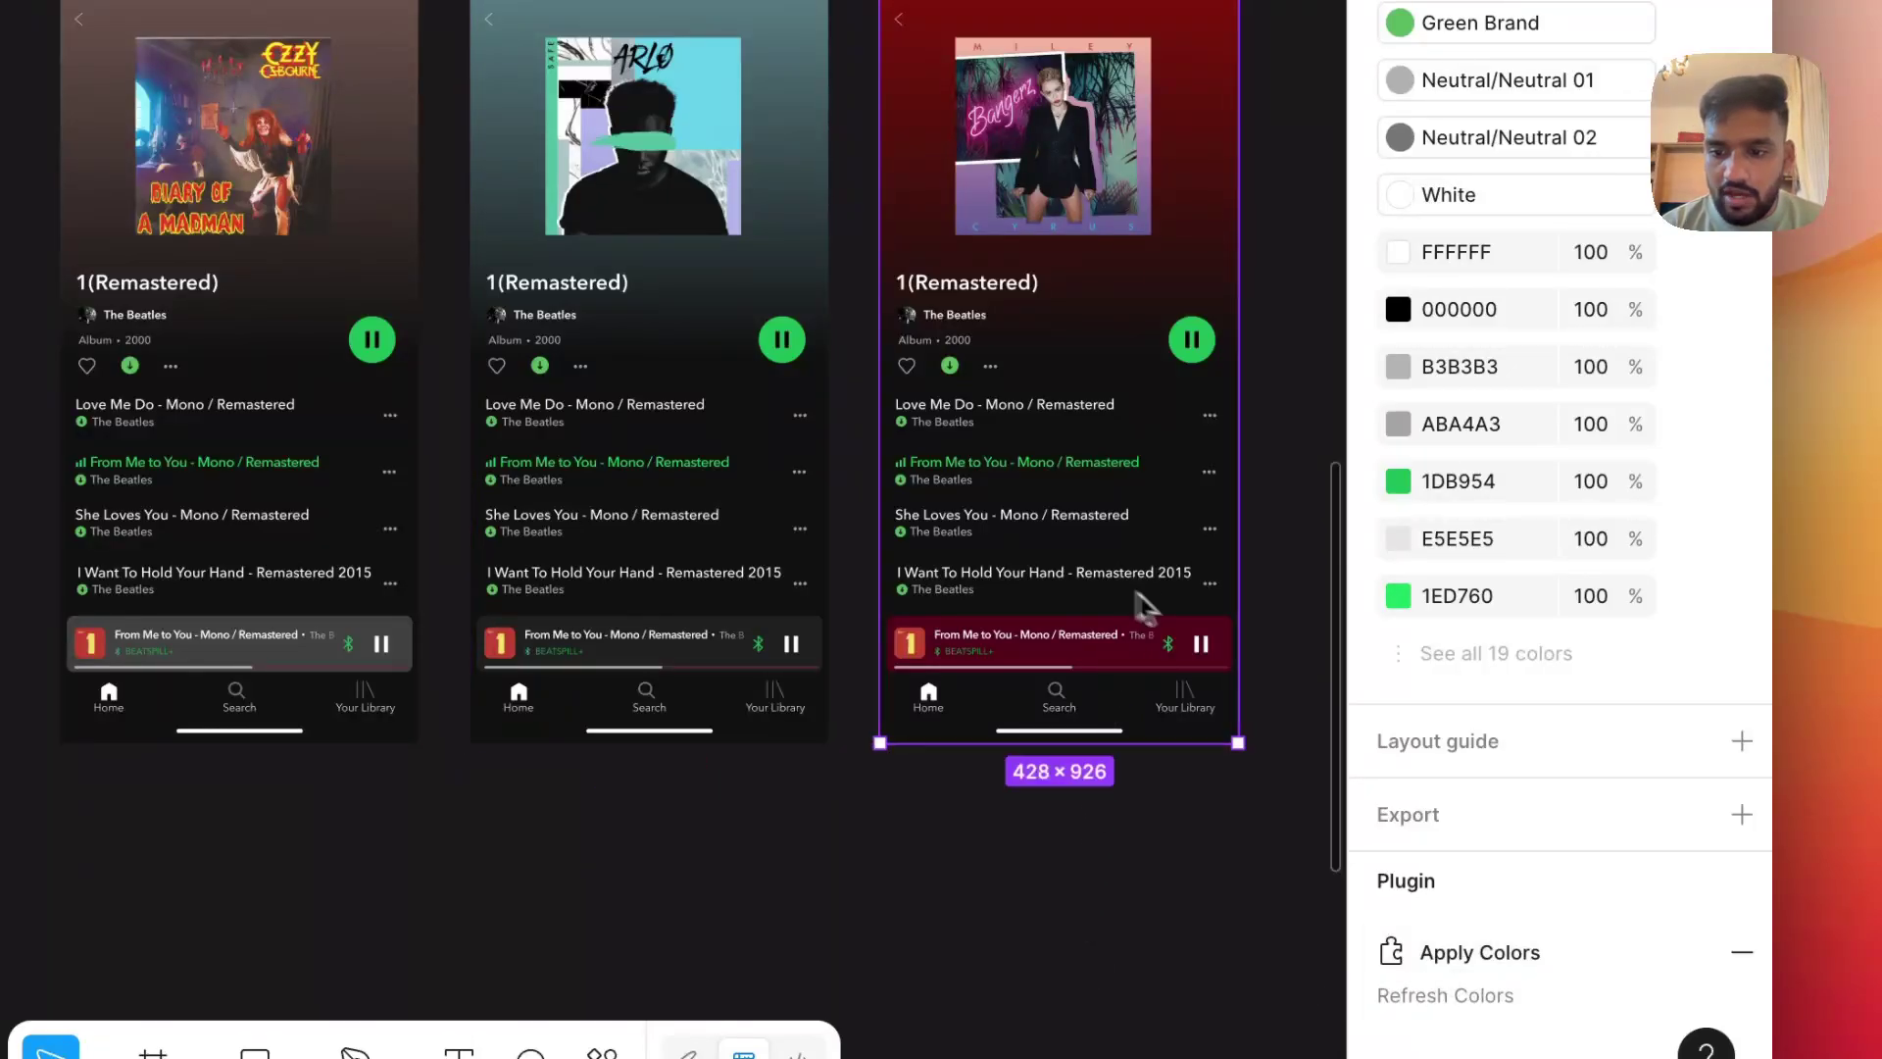
pyautogui.click(1565, 956)
pyautogui.hscroll(2, 967, 811)
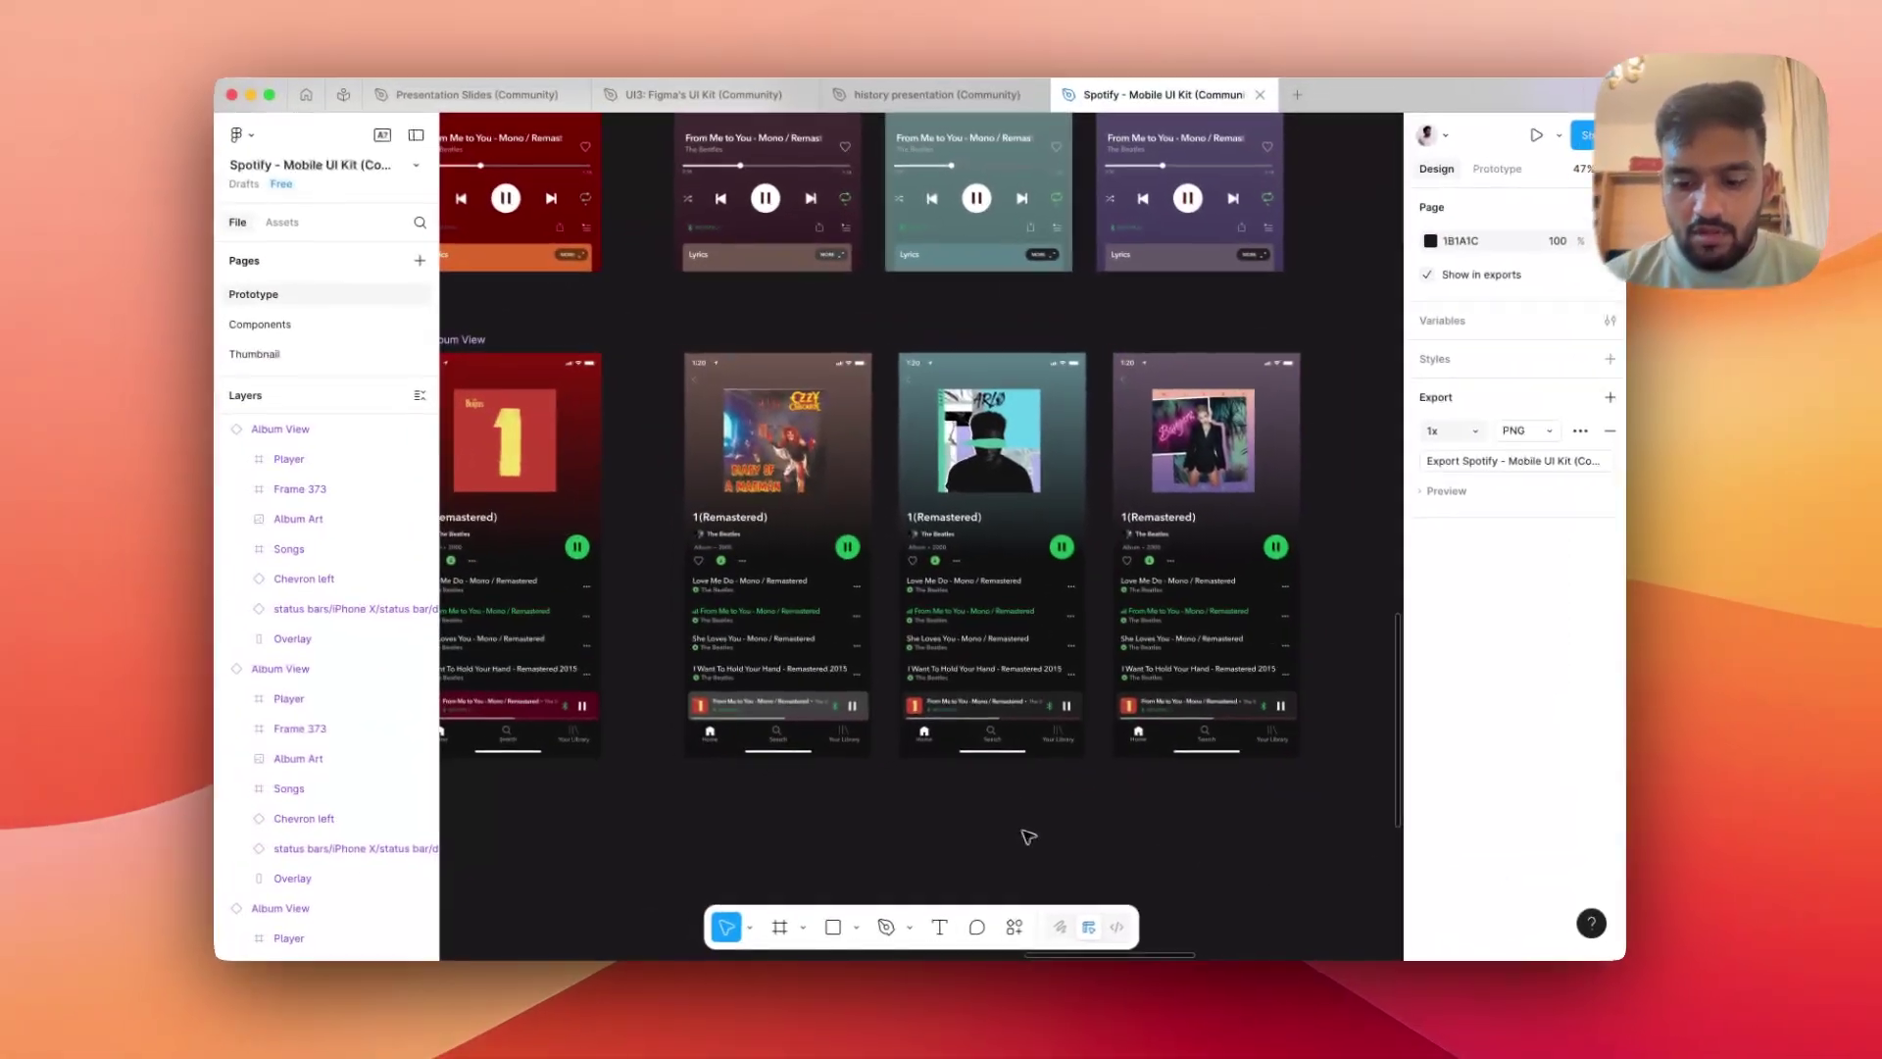
# Hide the interface and compare the recolored Album View instances with the main component
pyautogui.press('super+backslash')
pyautogui.scroll(5, 1050, 862)
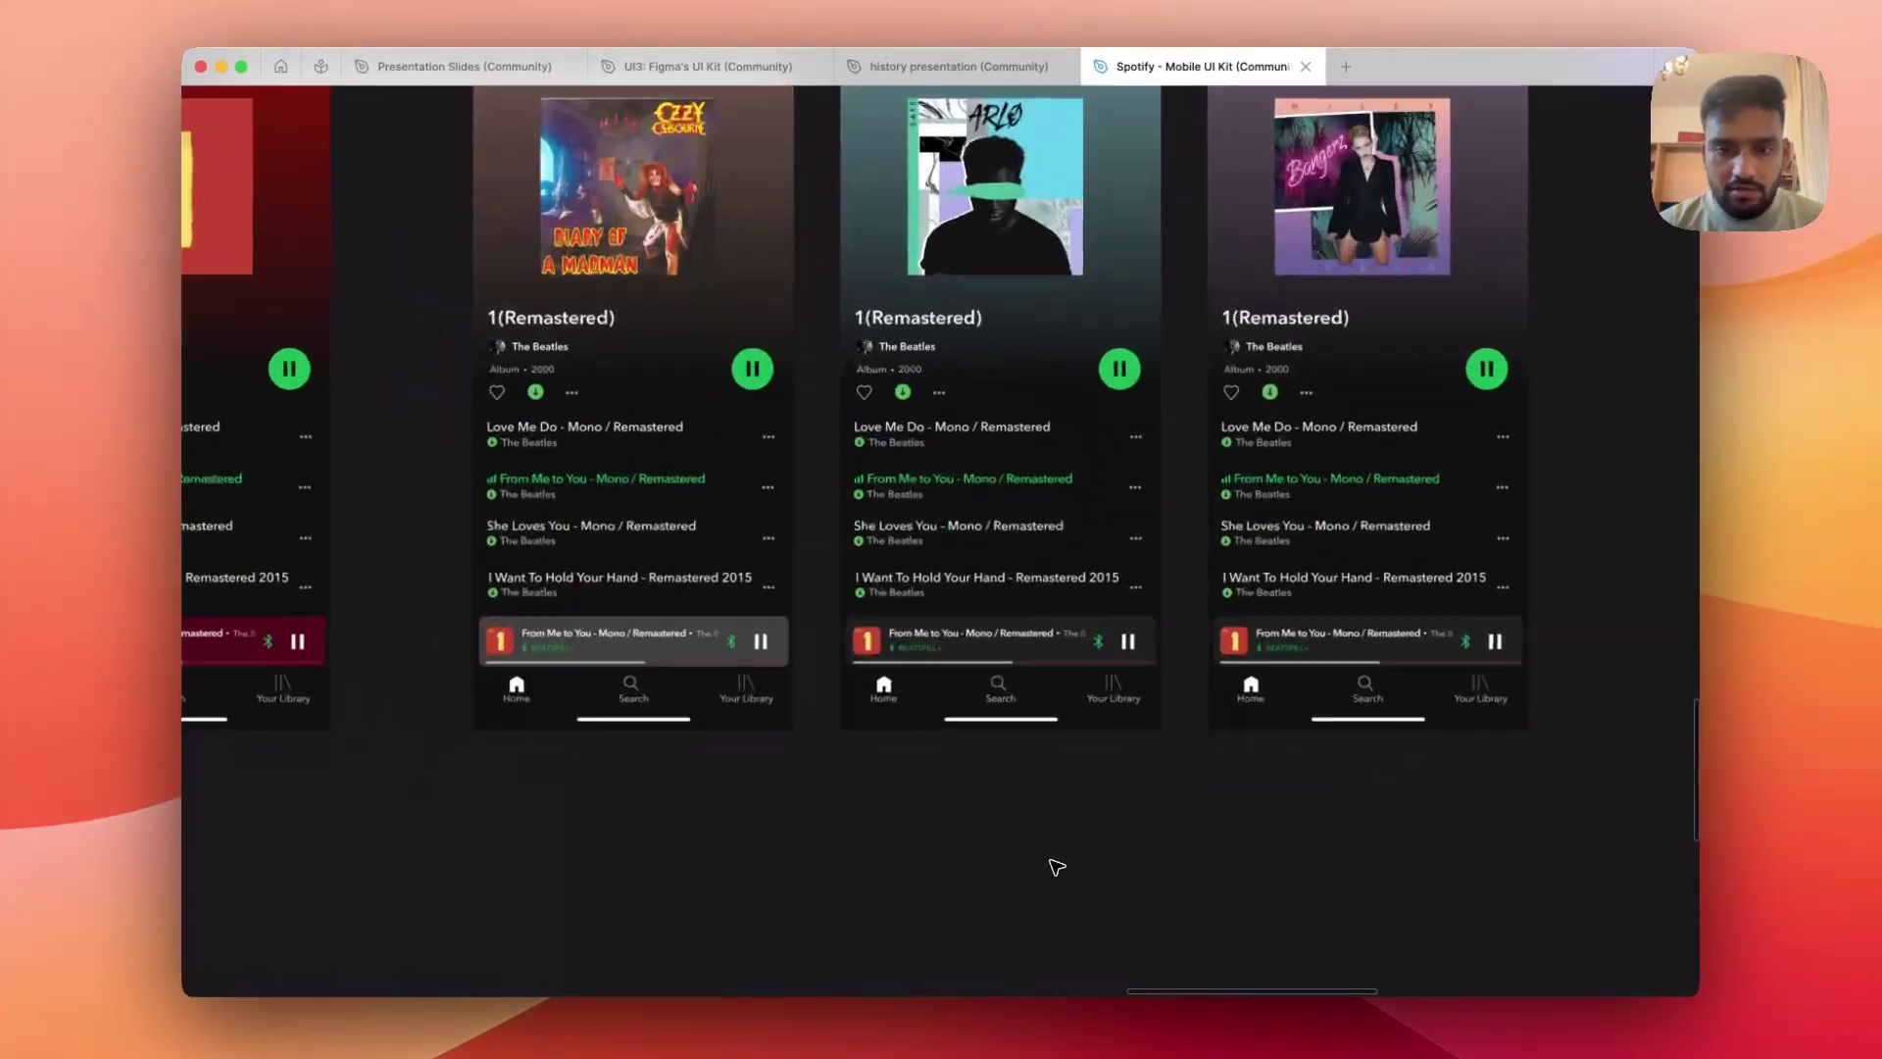
pyautogui.scroll(2, 1057, 868)
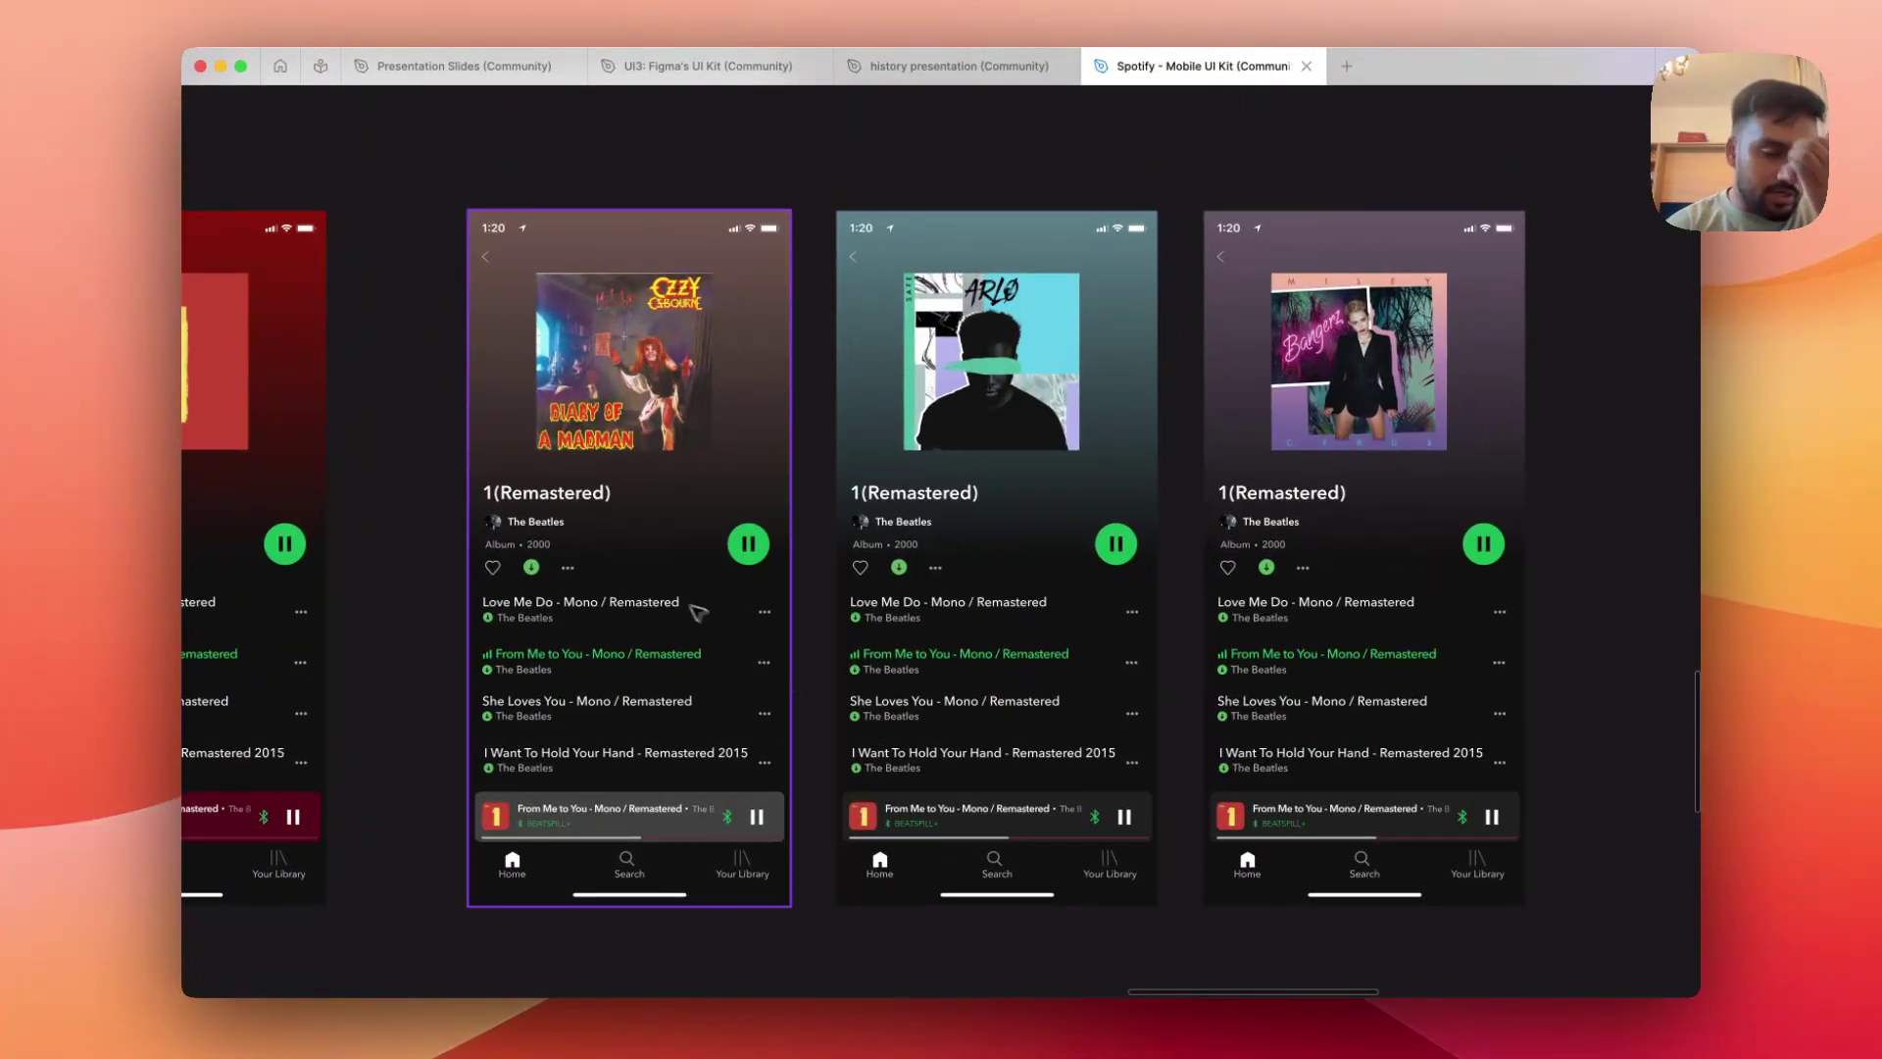
pyautogui.hscroll(-4, 696, 612)
pyautogui.hscroll(5, 382, 338)
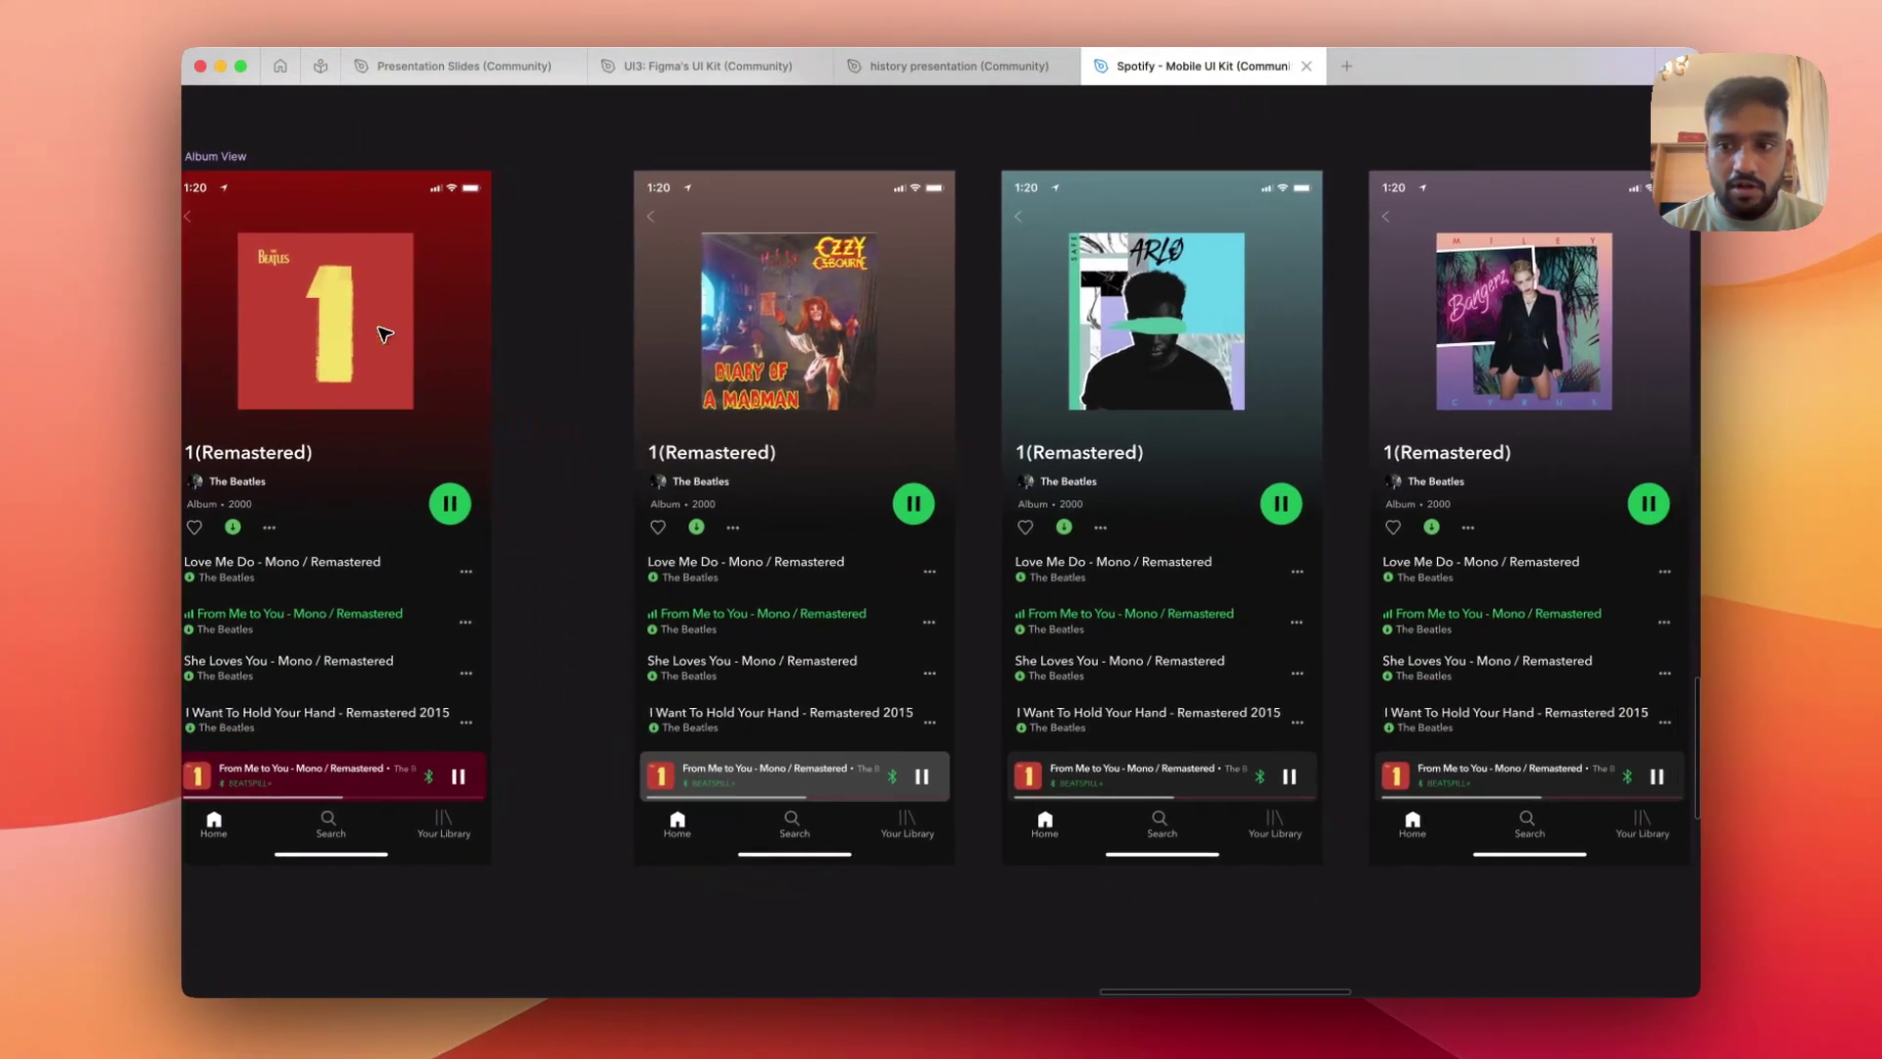